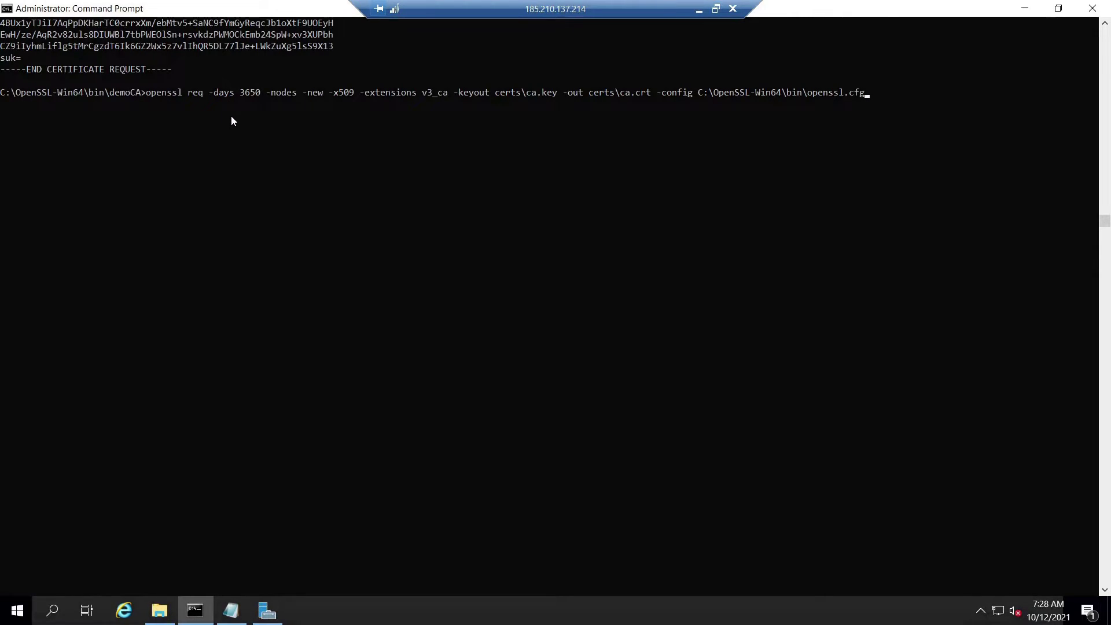
# Finish the CA certificate by entering the contact e-mail, then select the ca.crt print command in Notepad.
pyautogui.press('Return')
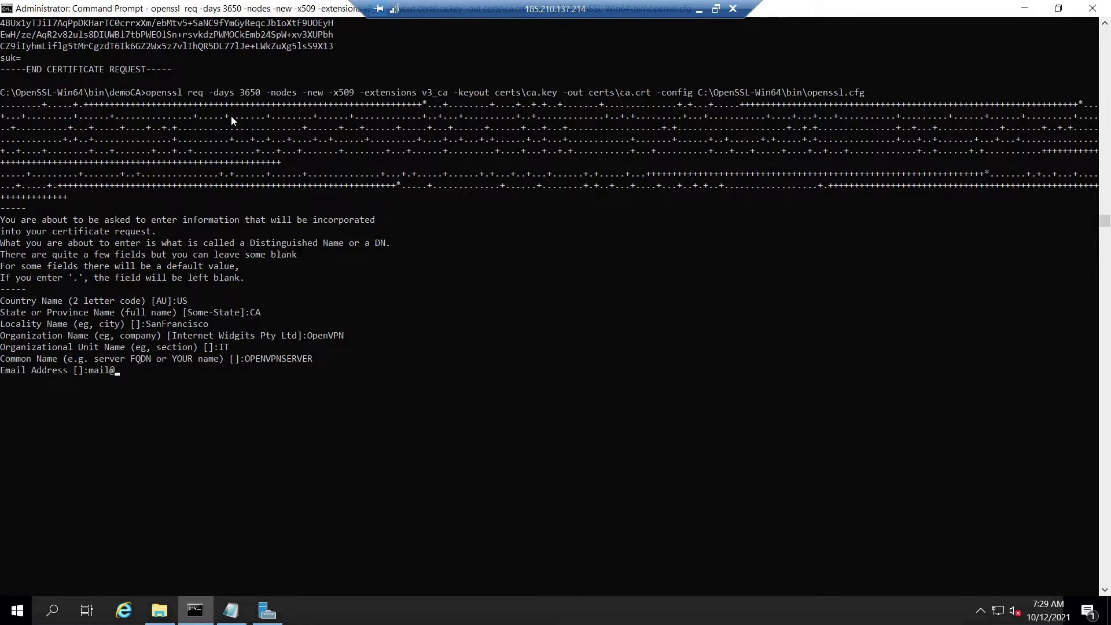
pyautogui.write('openvpnserver.com')
pyautogui.press('Return')
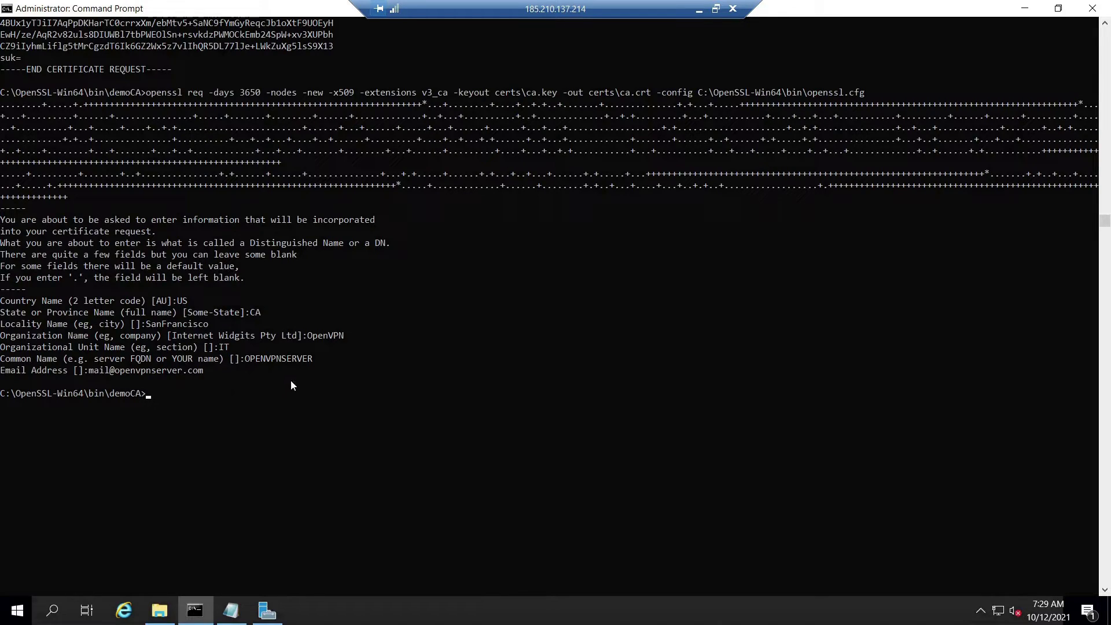
pyautogui.hotkey('alt', 'Tab')
pyautogui.moveTo(278, 156); pyautogui.dragTo(36, 156)
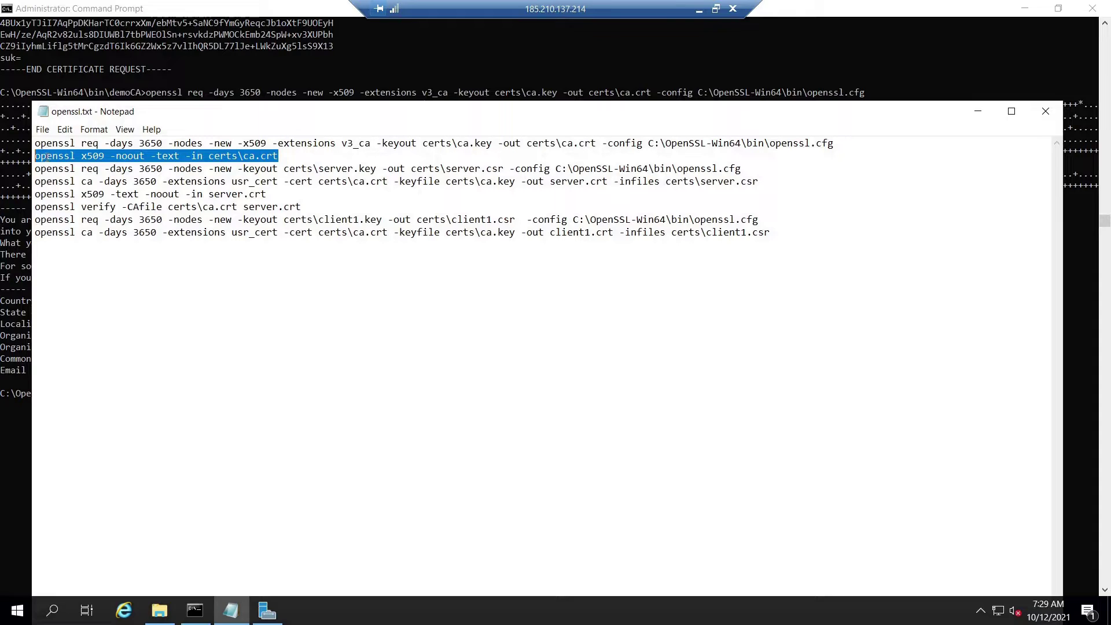
# Run 'openssl x509 -noout -text -in certs\ca.crt' and scroll through the CA certificate details.
pyautogui.rightClick(46, 156)
pyautogui.click(72, 198)
pyautogui.click(979, 112)
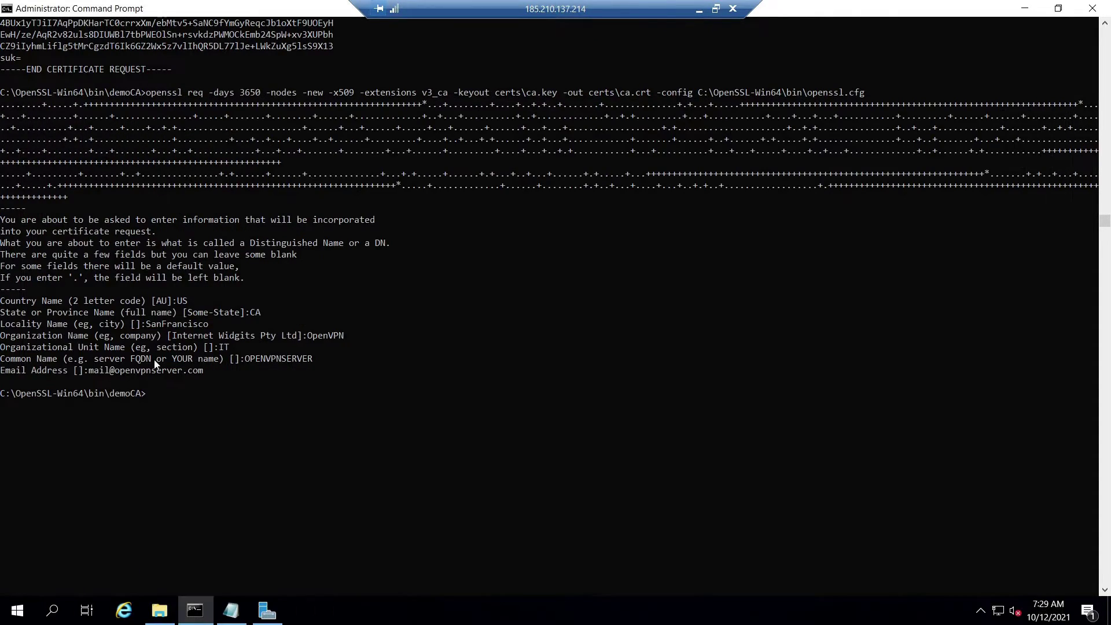
pyautogui.rightClick(199, 394)
pyautogui.press('Return')
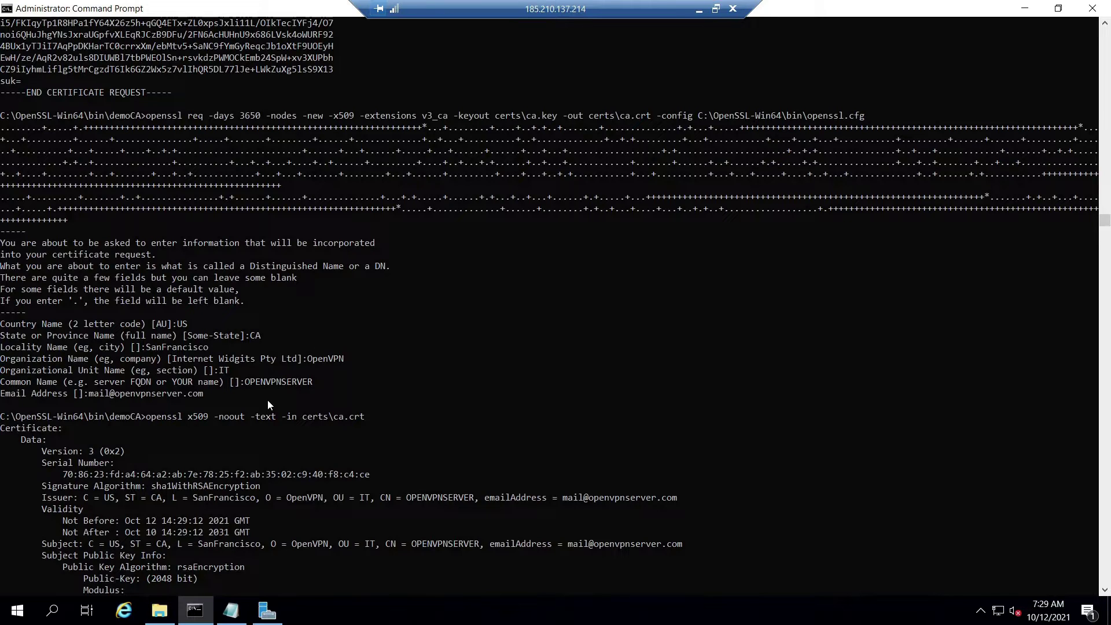
pyautogui.scroll(-9, 266, 401)
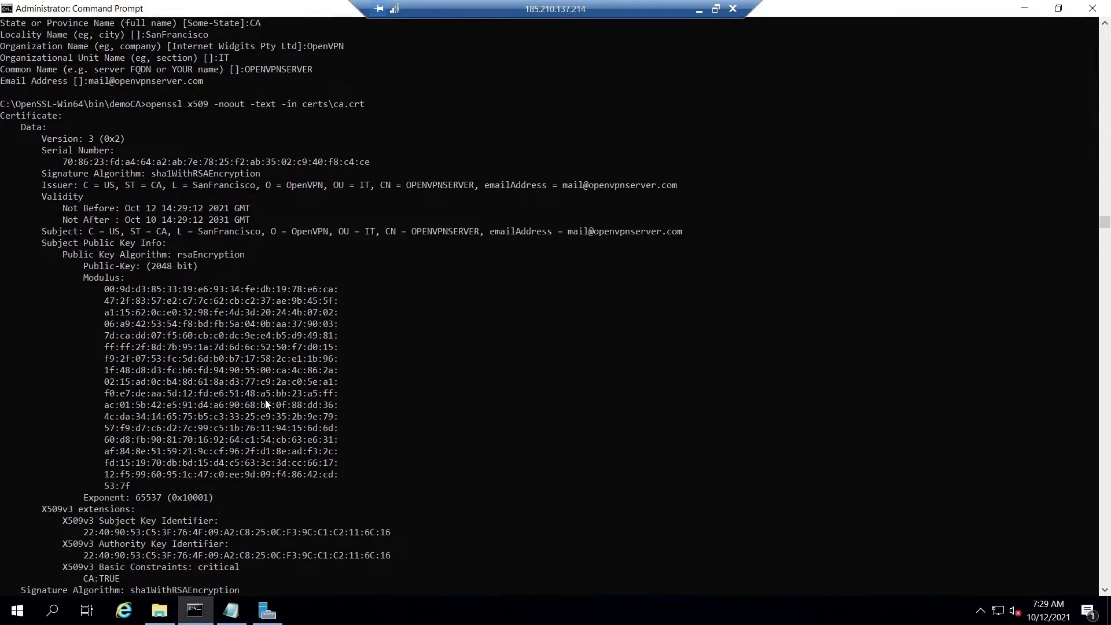
pyautogui.scroll(-1, 265, 399)
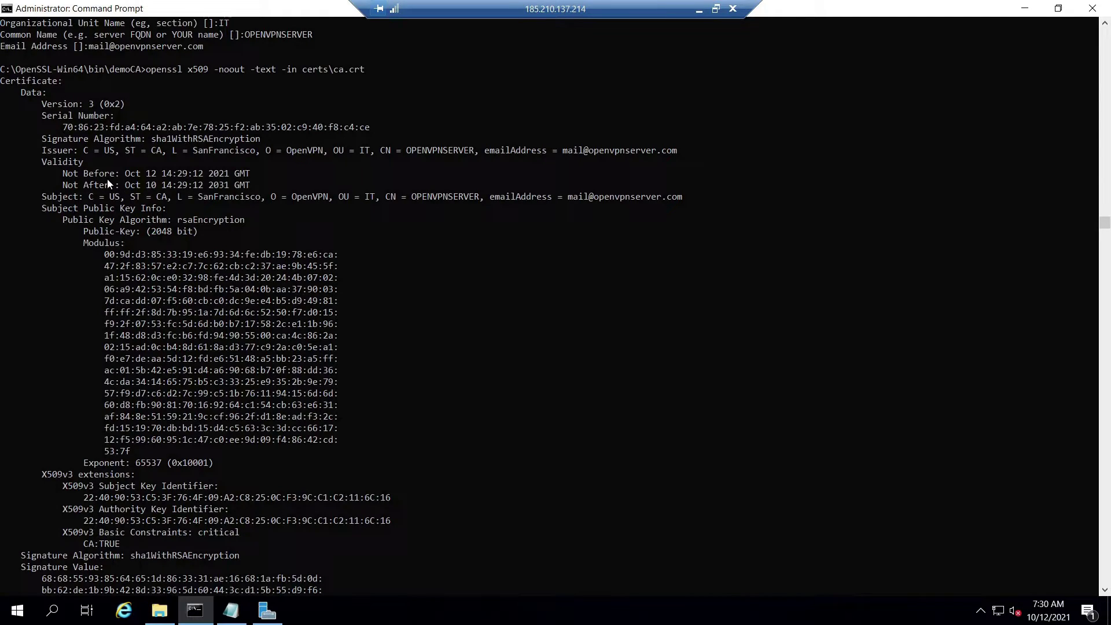
pyautogui.scroll(-3, 104, 405)
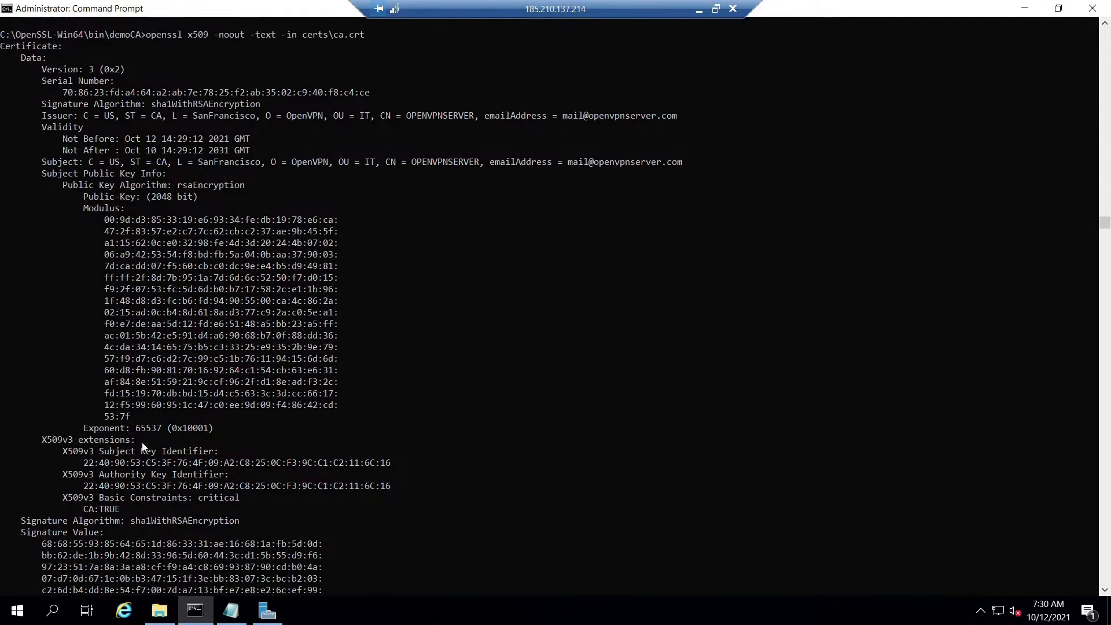
# Generate server.key and server.csr with subject US, CA, SanFrancisco, OpenVPN, IT, server and the e-mail.
pyautogui.hotkey('alt', 'Tab')
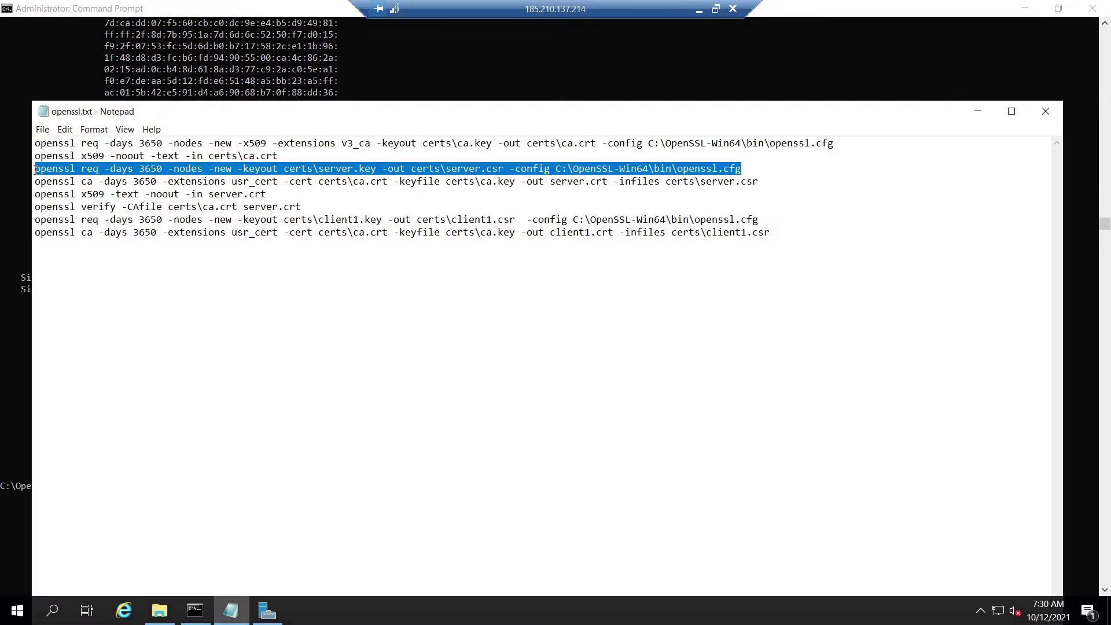
pyautogui.rightClick(60, 170)
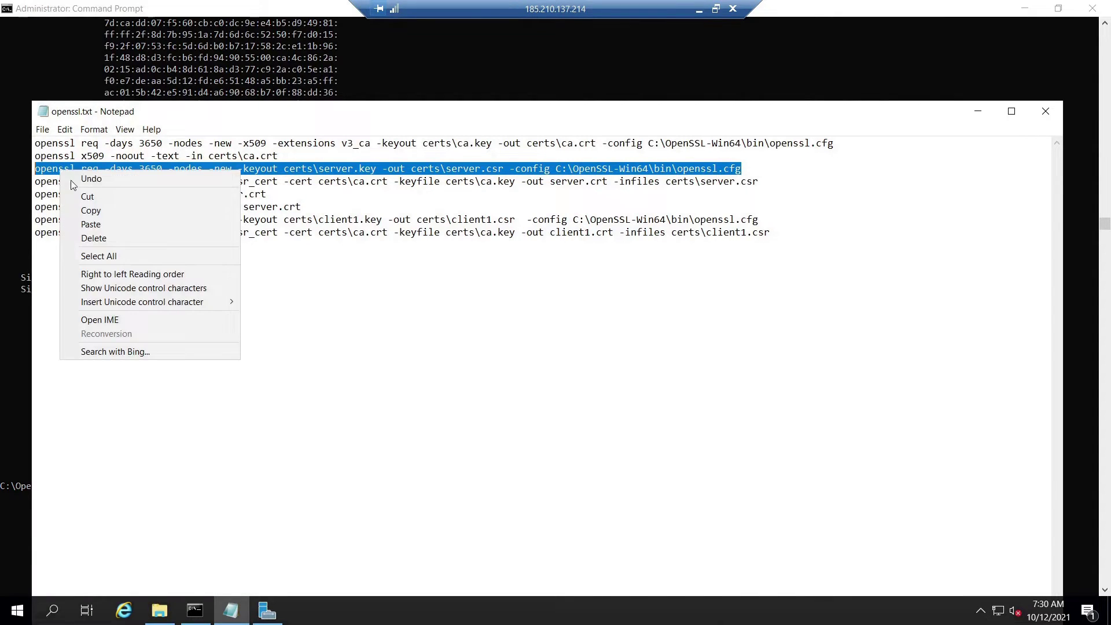
pyautogui.click(88, 210)
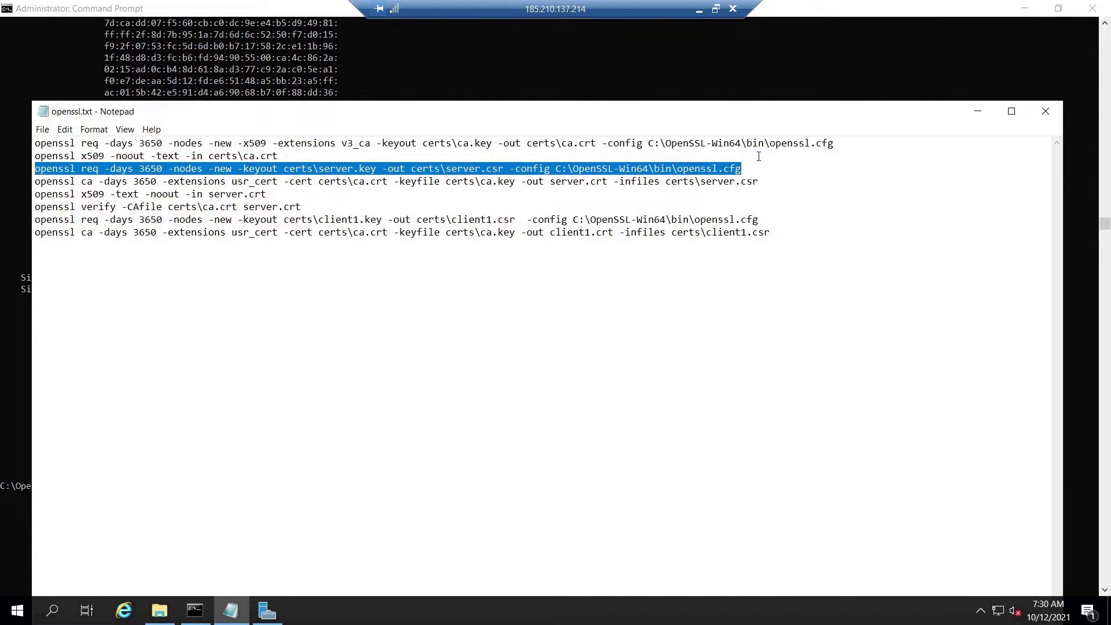
pyautogui.click(978, 112)
pyautogui.hotkey('ctrl', 'v')
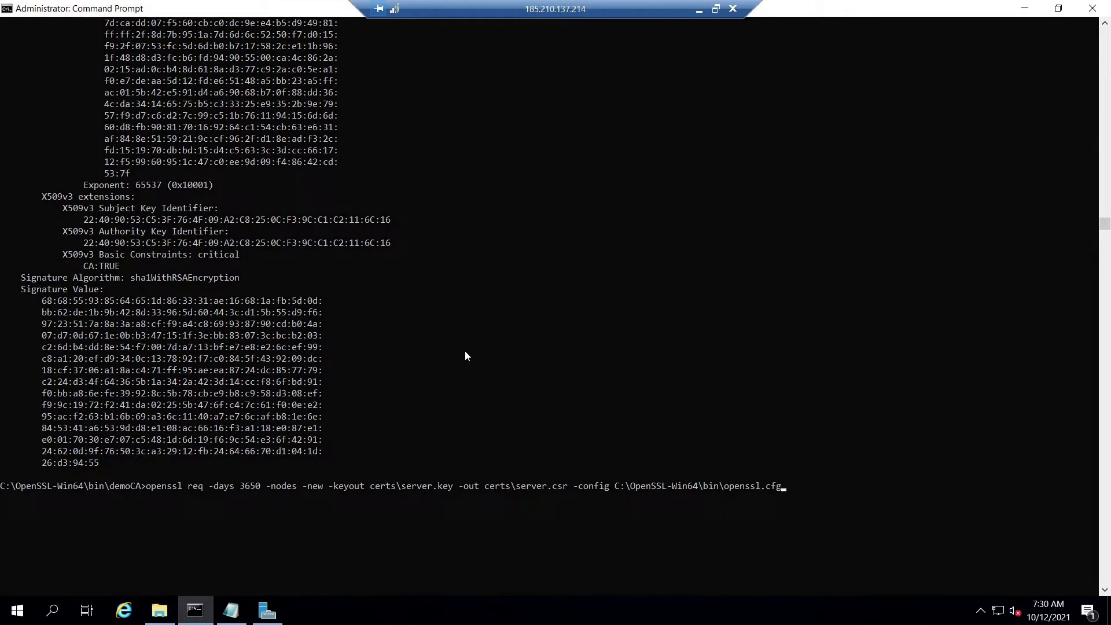
pyautogui.press('Return')
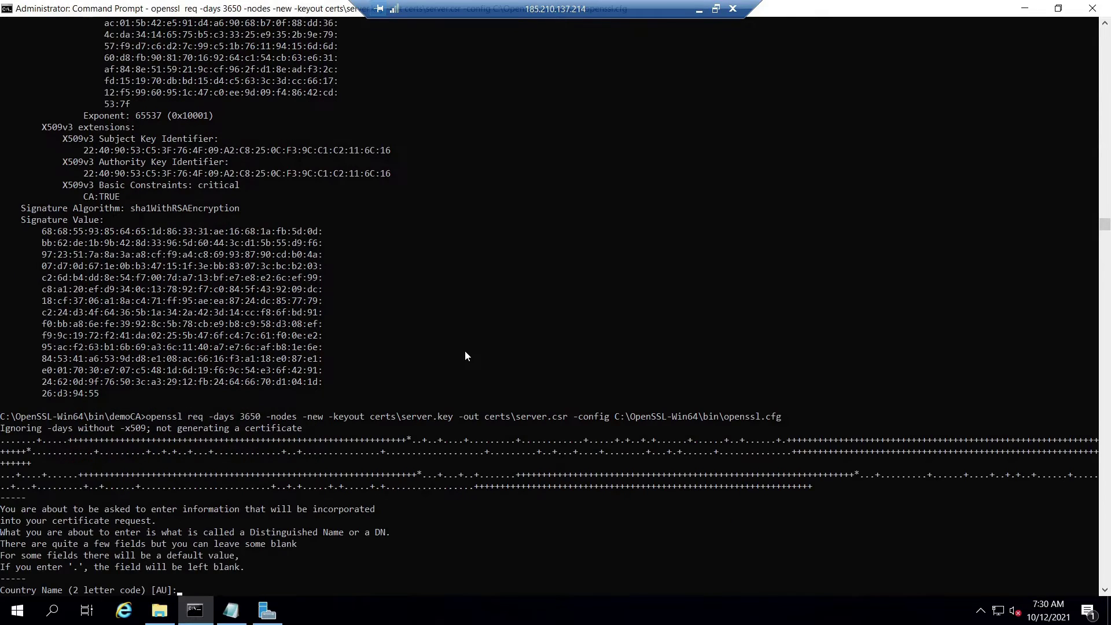
pyautogui.scroll(-4, 464, 351)
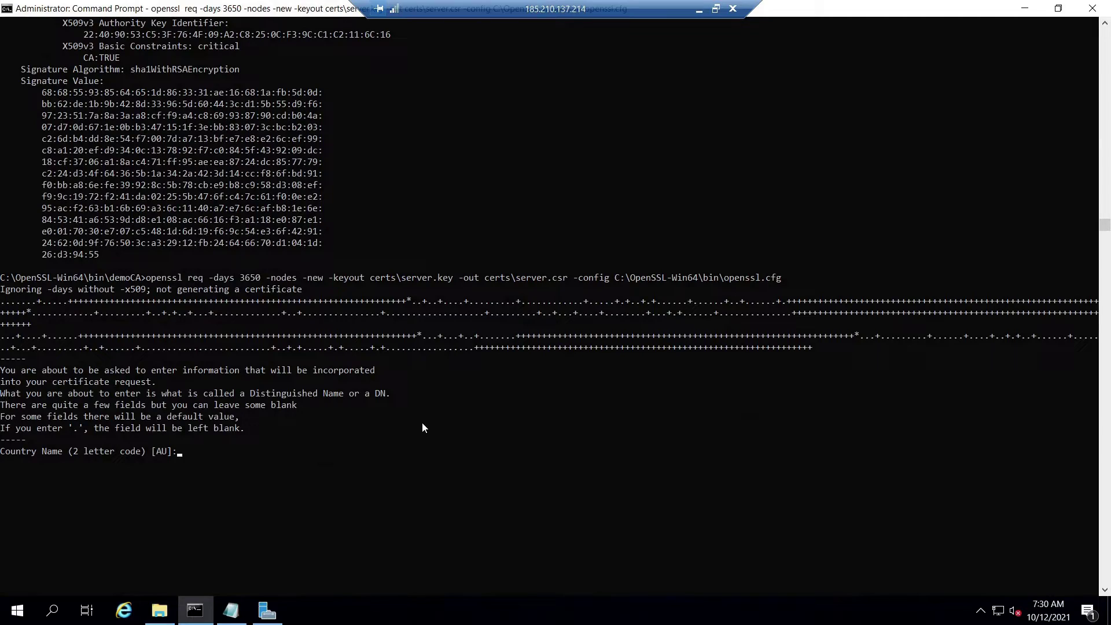
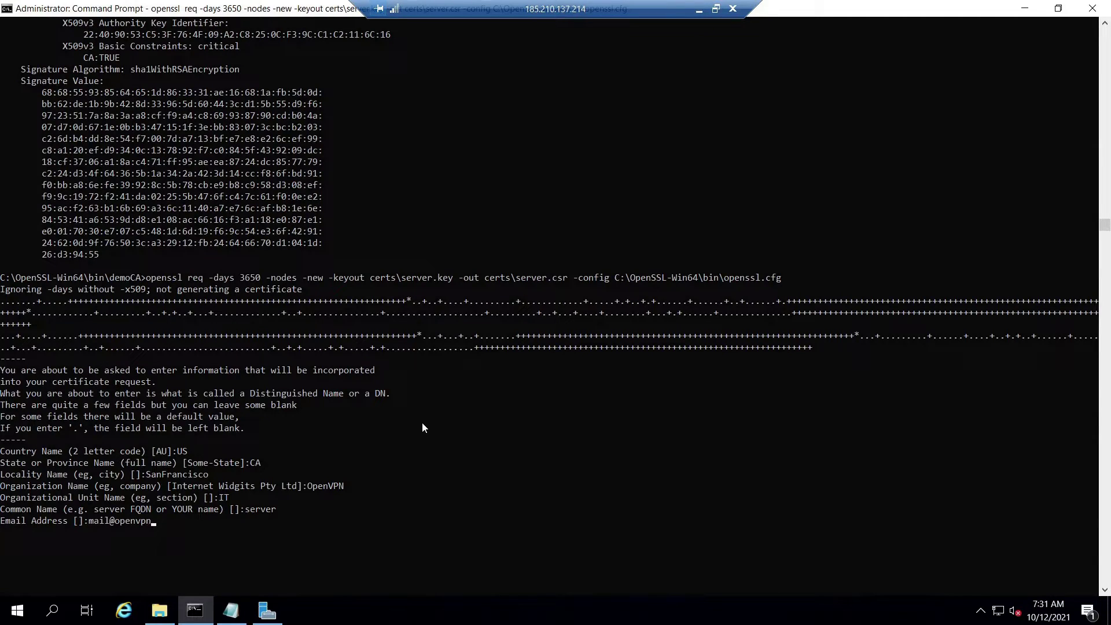
pyautogui.press('Return')
pyautogui.press('Return')
pyautogui.press('Return')
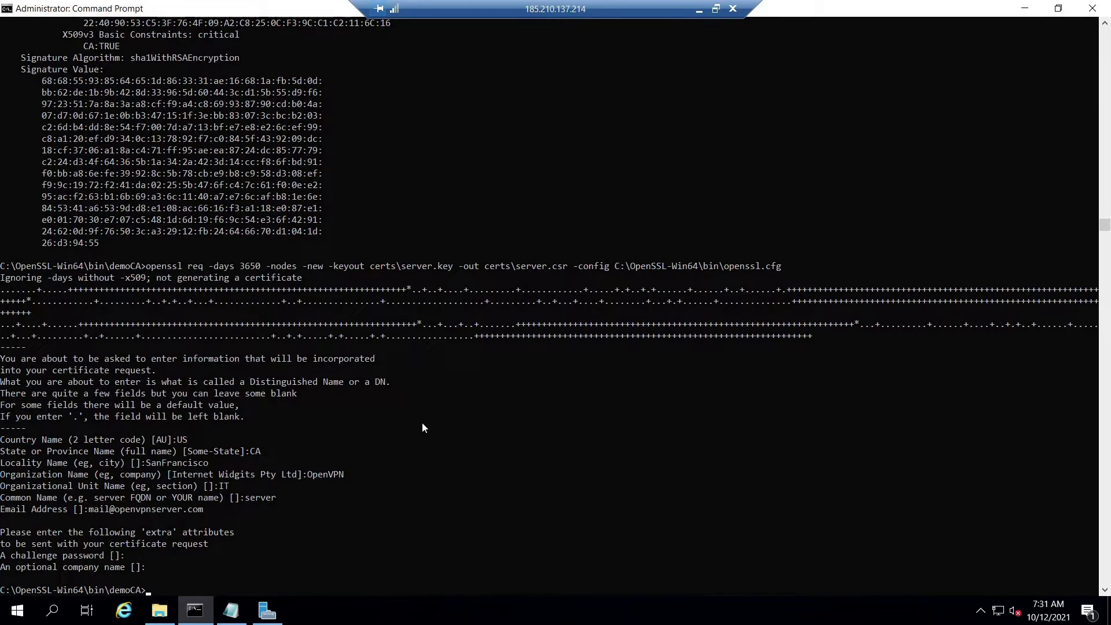
# Sign server.csr with the CA into server.crt, answering y to both confirmations.
pyautogui.hotkey('alt', 'Tab')
pyautogui.click(978, 116)
pyautogui.rightClick(619, 268)
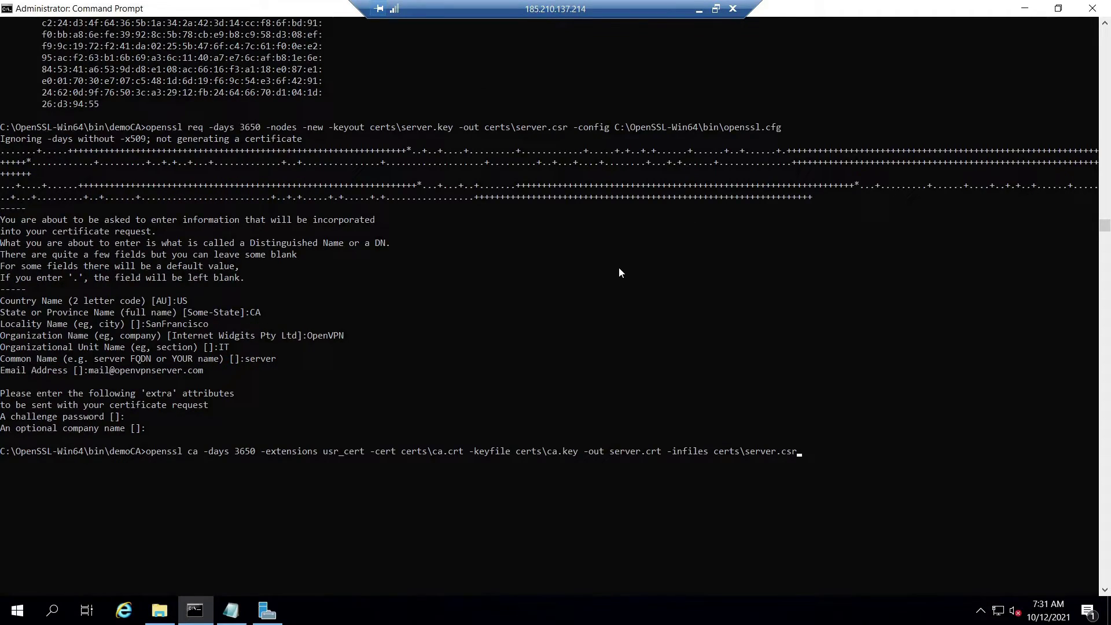
pyautogui.press('Return')
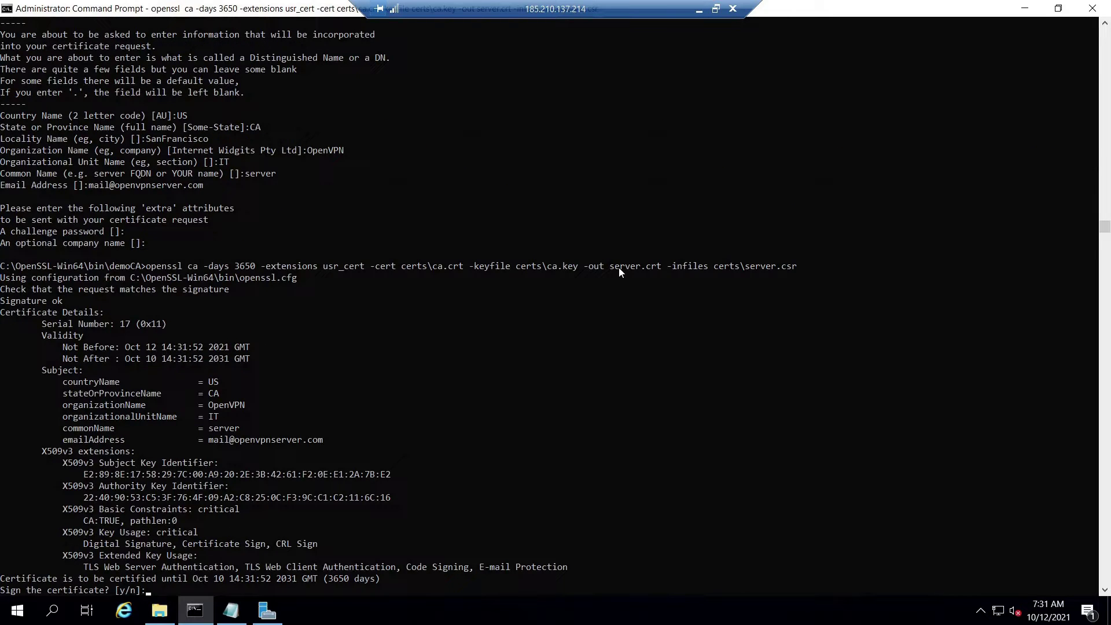
pyautogui.scroll(-2, 619, 272)
pyautogui.write('y')
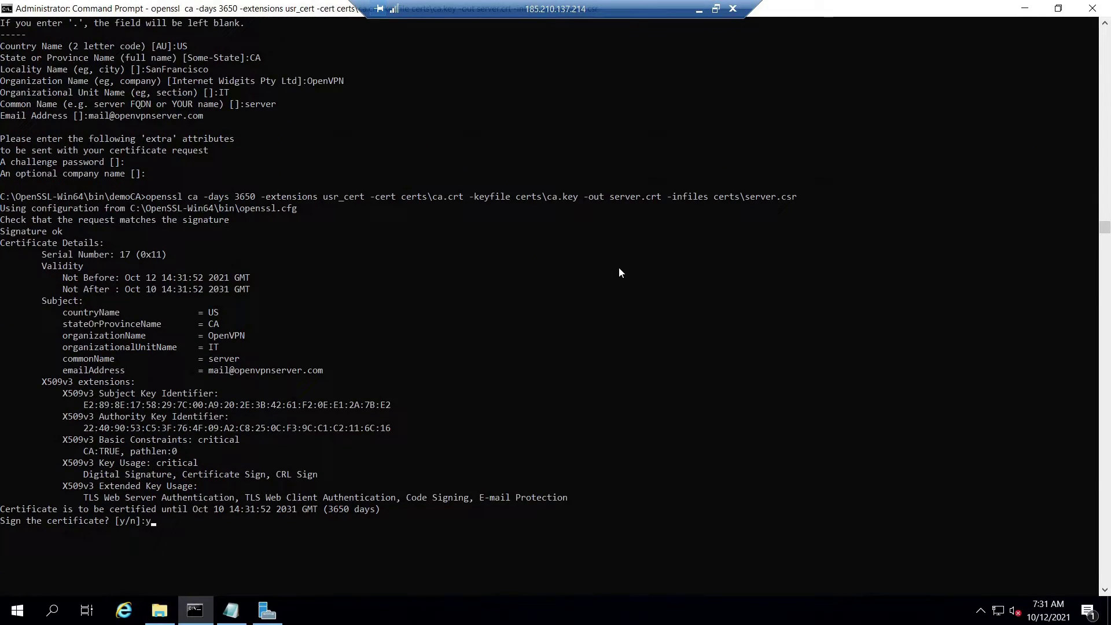
pyautogui.press('Return')
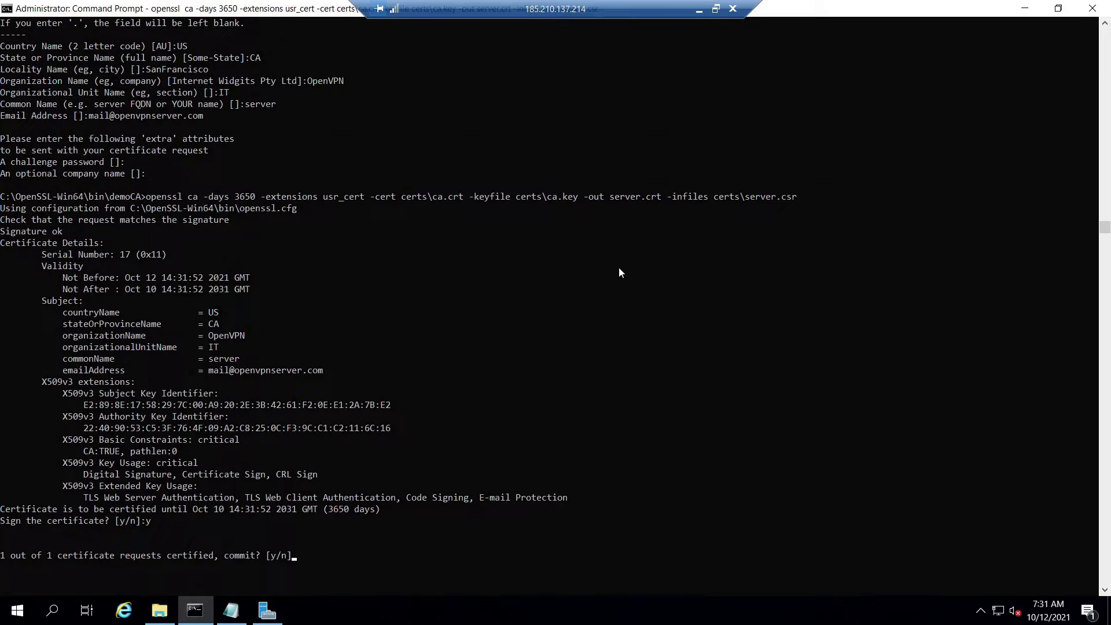
pyautogui.write('y')
pyautogui.press('Return')
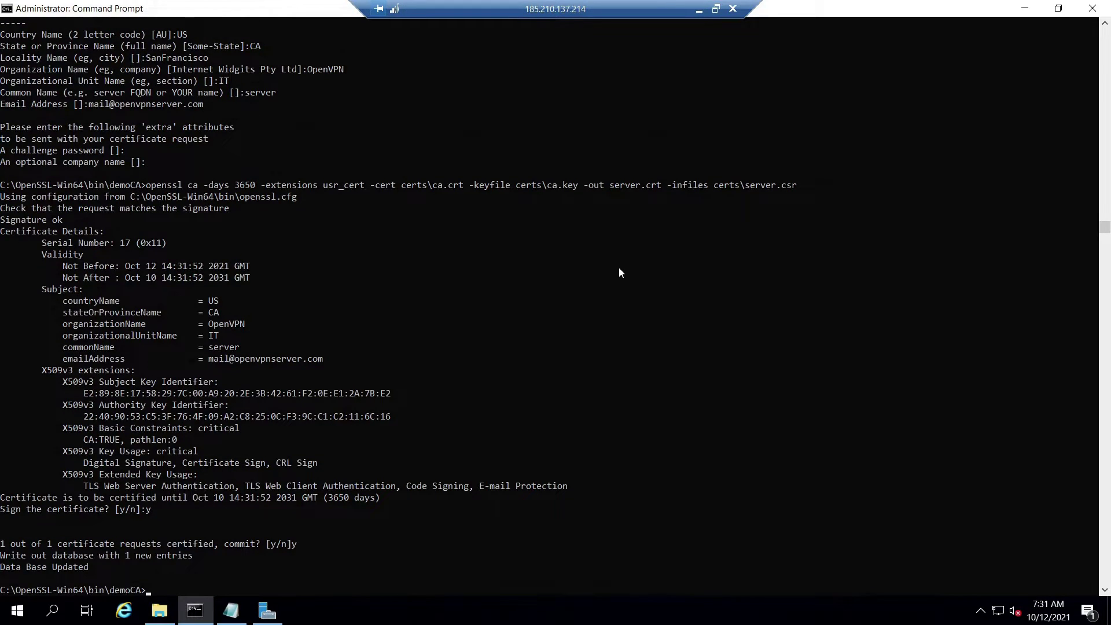
pyautogui.scroll(-2, 588, 284)
# Print and review the details of server.crt in the console.
pyautogui.click(231, 611)
pyautogui.rightClick(122, 194)
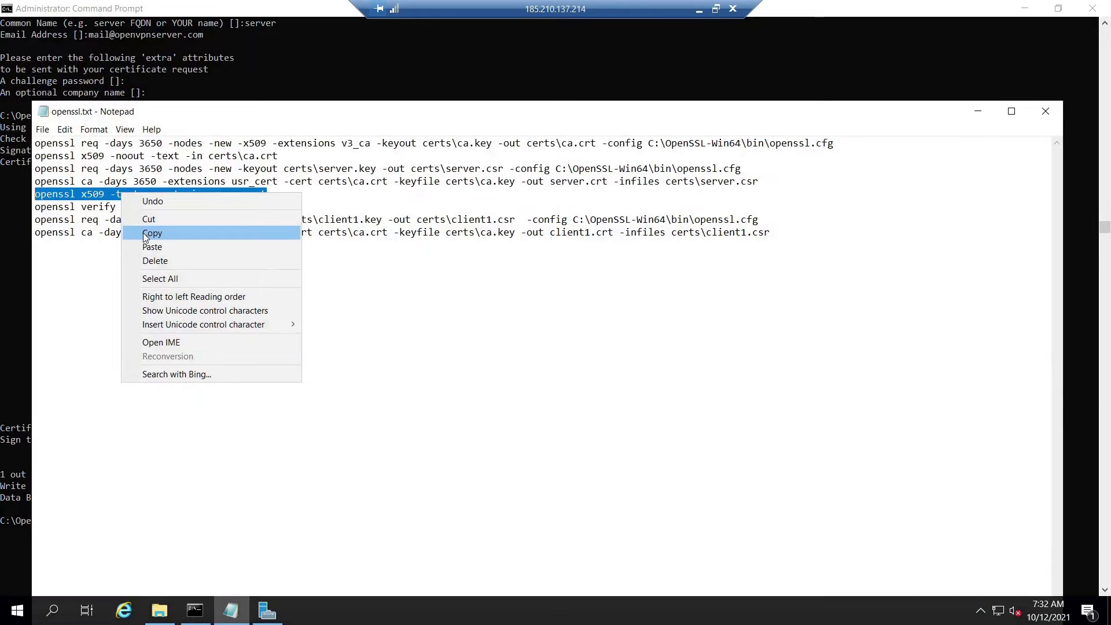
pyautogui.click(144, 234)
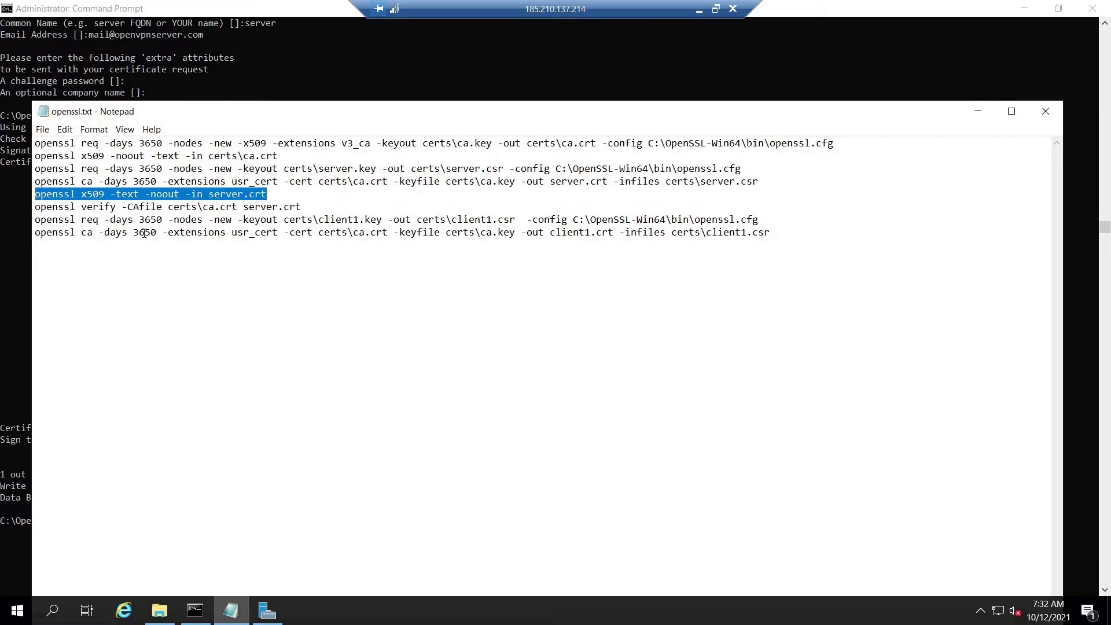
pyautogui.click(978, 112)
pyautogui.rightClick(383, 328)
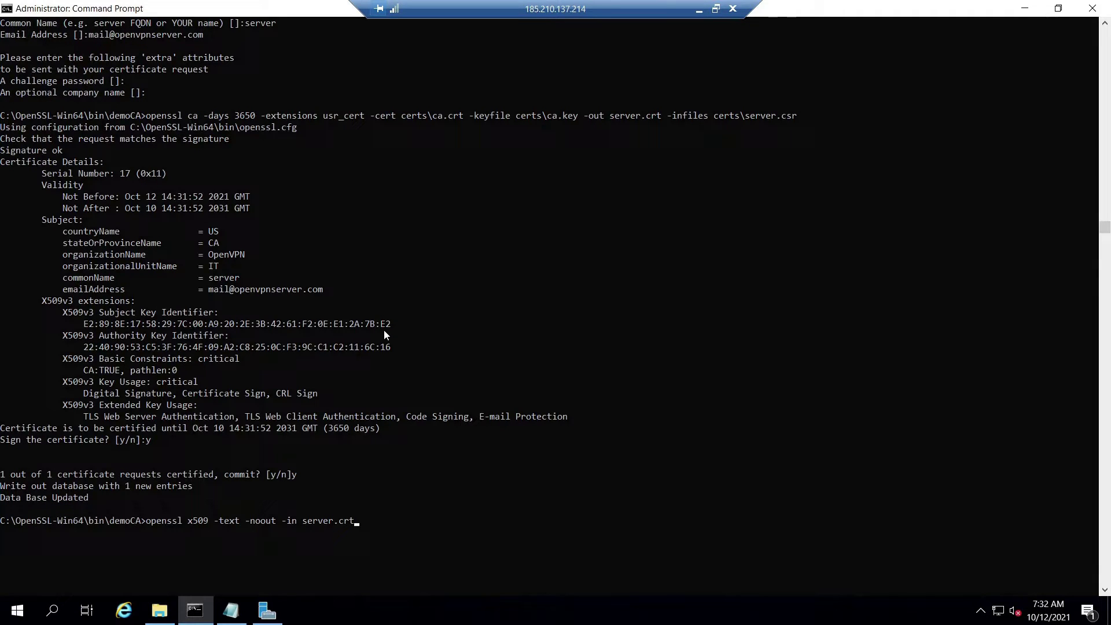
pyautogui.press('Return')
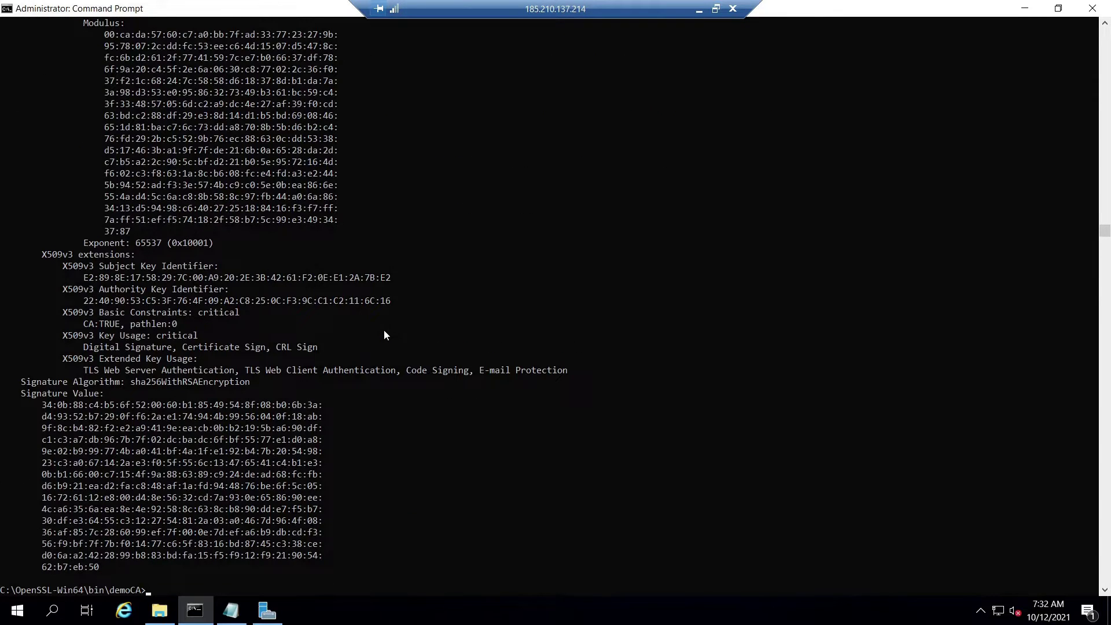
pyautogui.scroll(3, 248, 361)
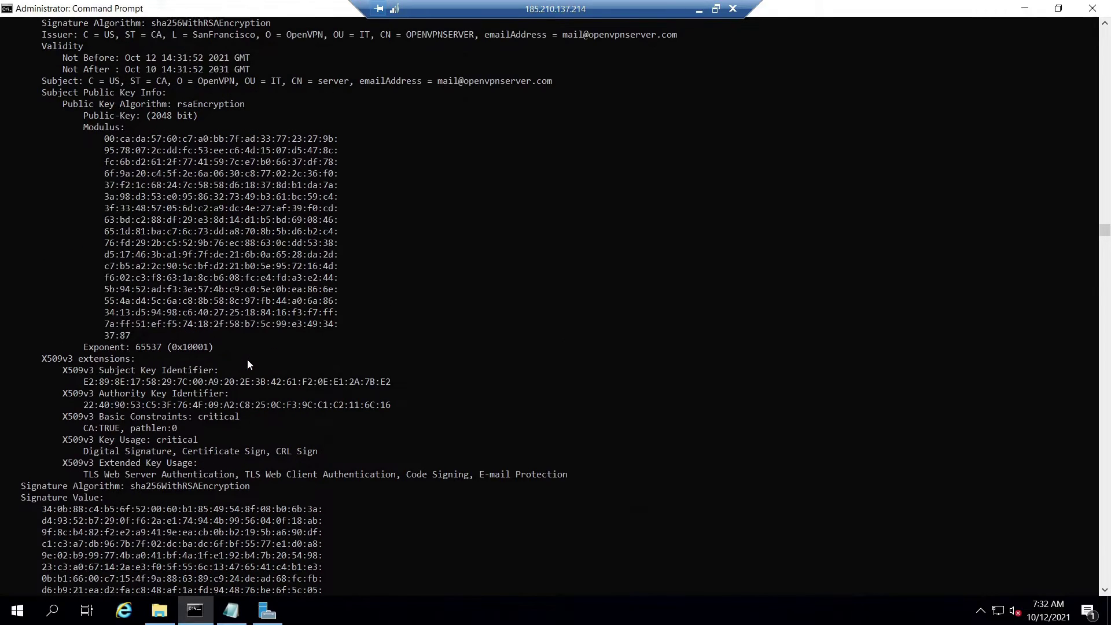
pyautogui.scroll(-3, 248, 359)
# Run 'openssl verify -CAfile certs\ca.crt server.crt' and confirm it reports server.crt: OK.
pyautogui.click(231, 610)
pyautogui.moveTo(301, 207); pyautogui.dragTo(35, 207)
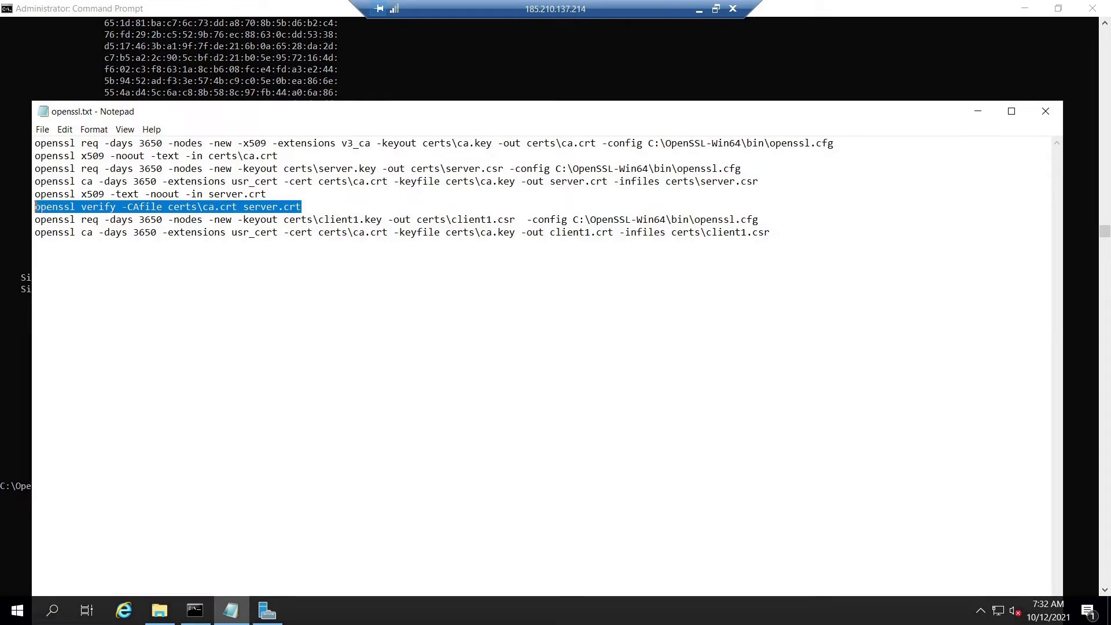
pyautogui.rightClick(59, 207)
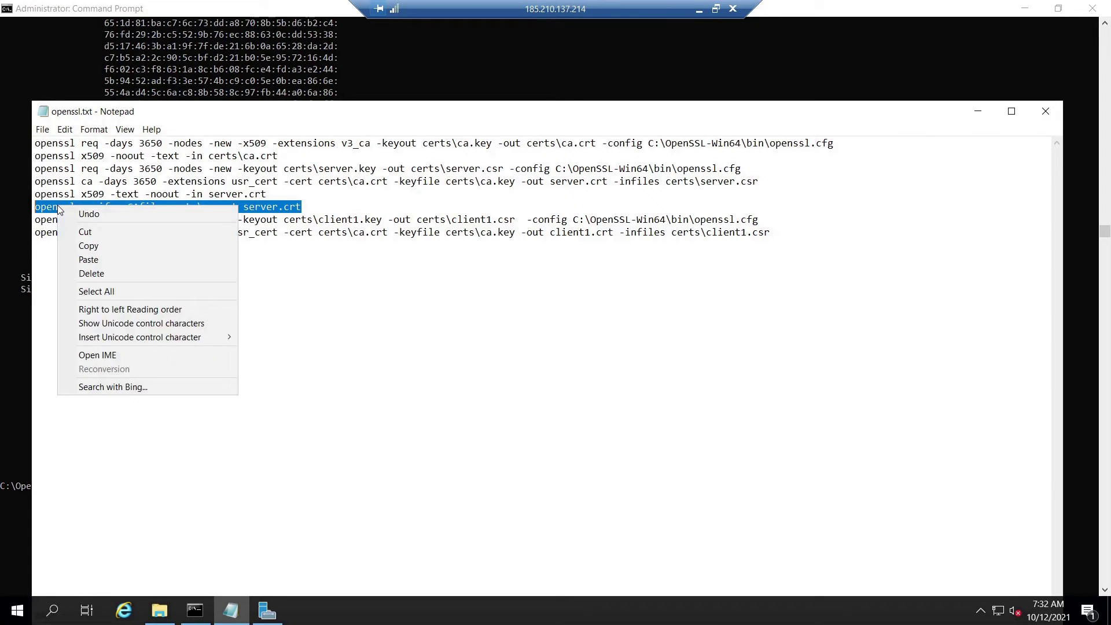
pyautogui.click(81, 243)
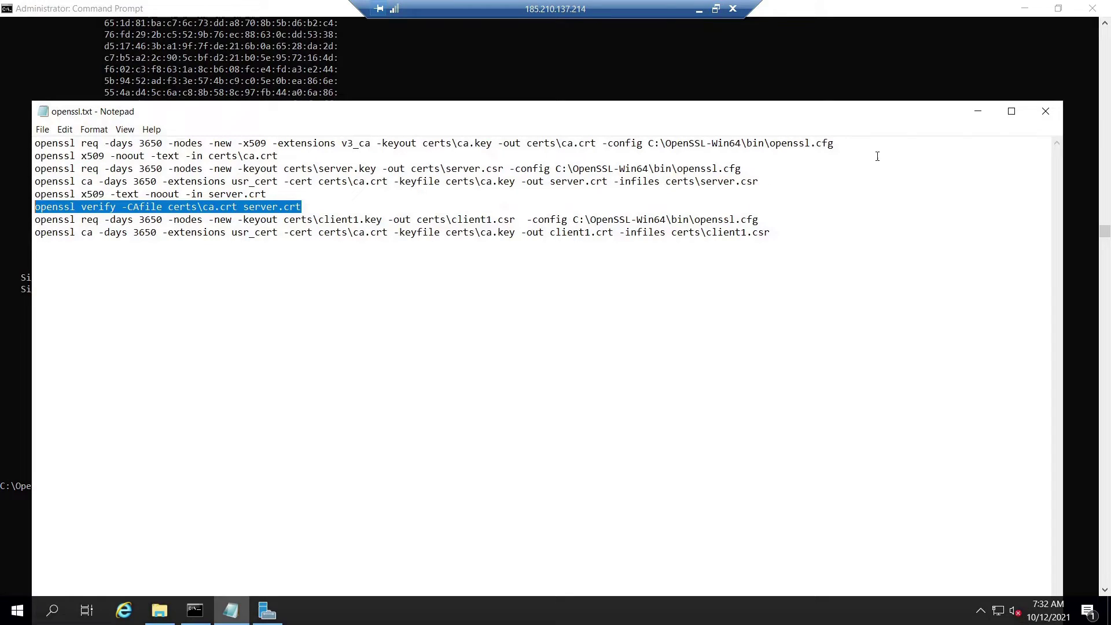
pyautogui.click(979, 112)
pyautogui.rightClick(480, 337)
pyautogui.press('Return')
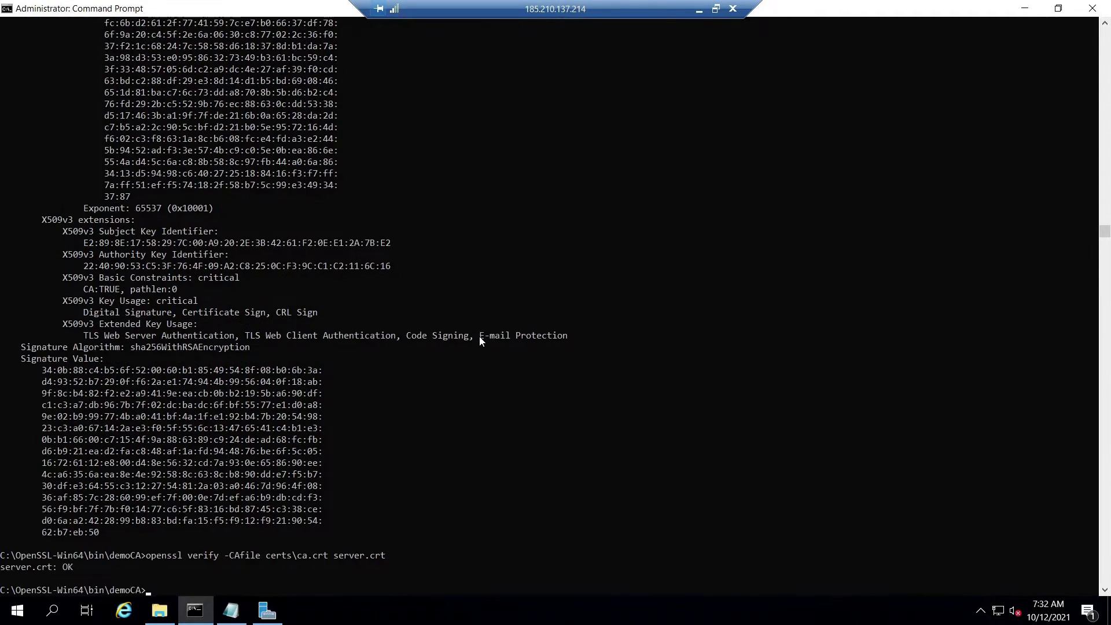
pyautogui.scroll(-2, 75, 564)
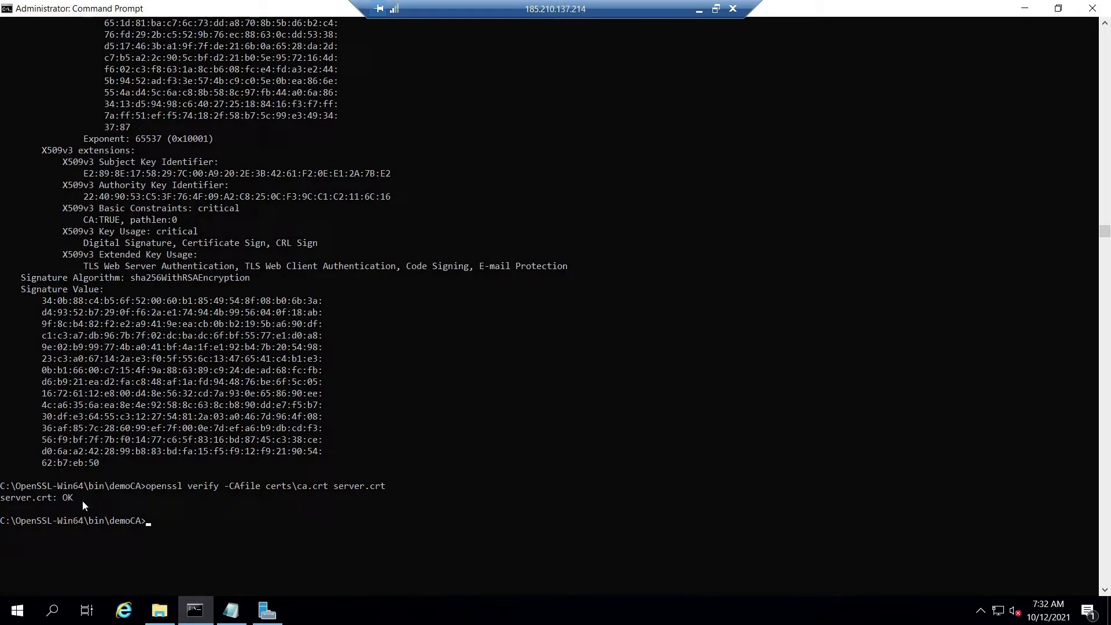
# Generate the client1 key and request, entering the DN answers and e-mail with an empty challenge password.
pyautogui.hotkey('alt', 'Tab')
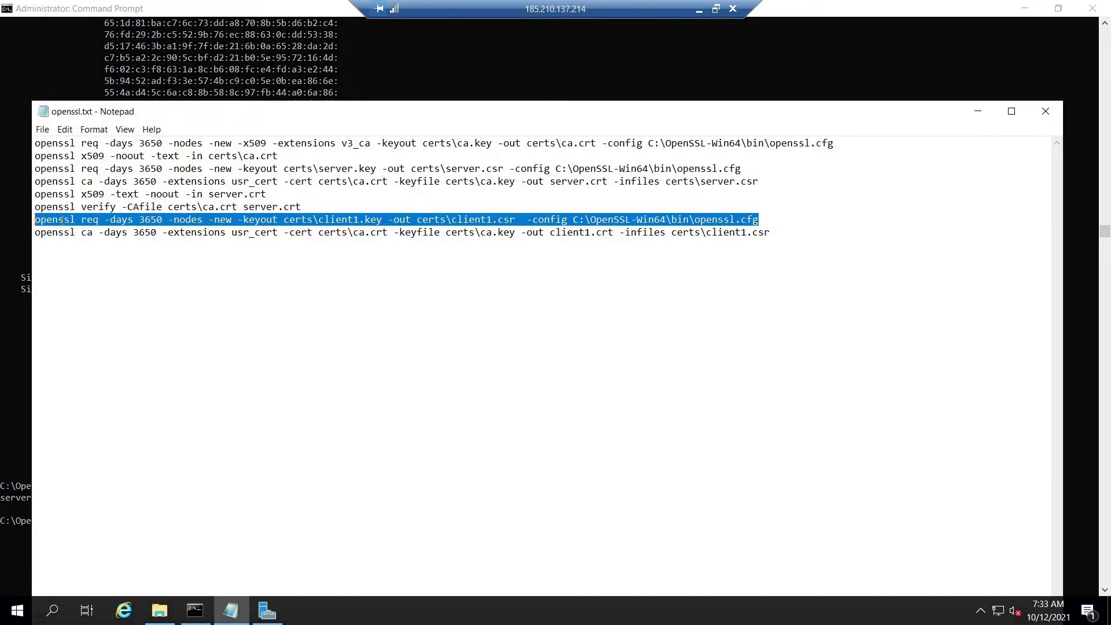
pyautogui.rightClick(61, 220)
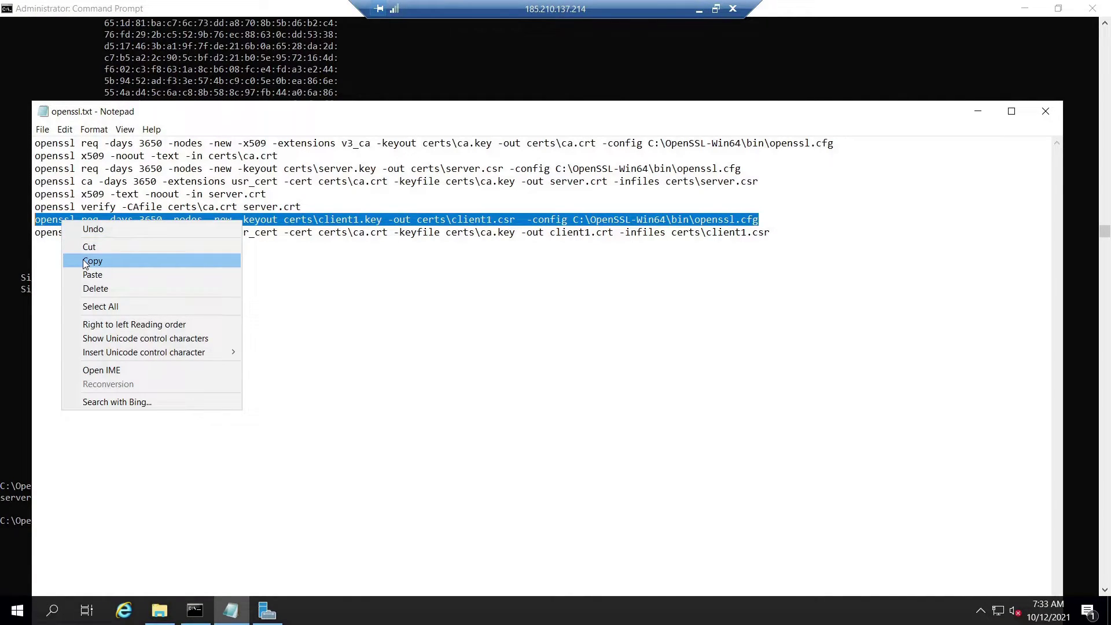
pyautogui.click(81, 263)
pyautogui.click(978, 111)
pyautogui.rightClick(749, 197)
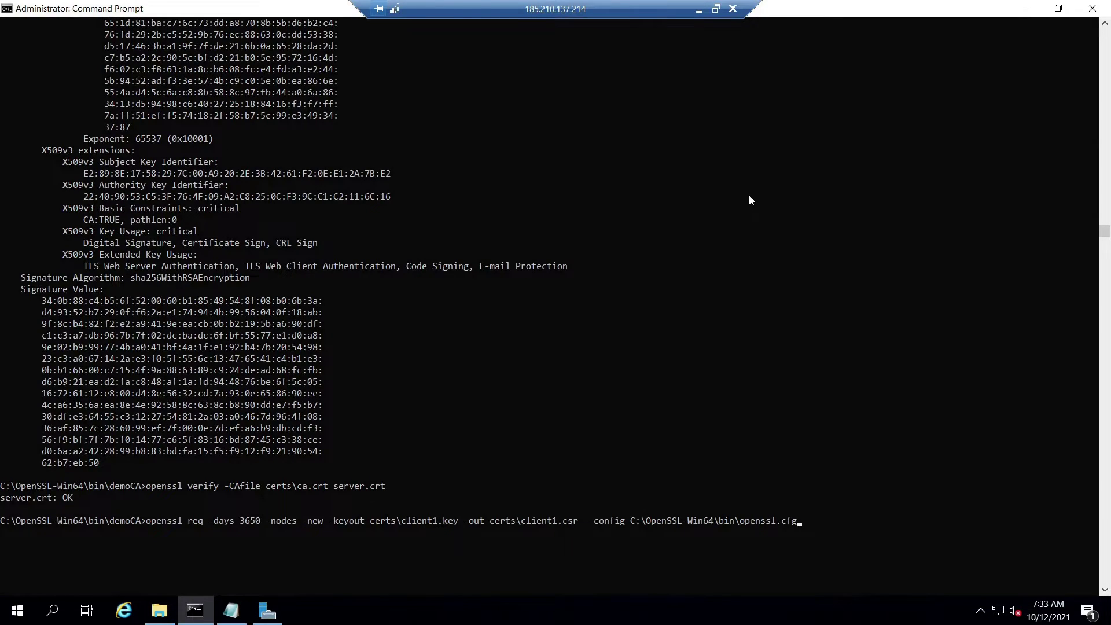
pyautogui.press('Return')
pyautogui.rightClick(656, 347)
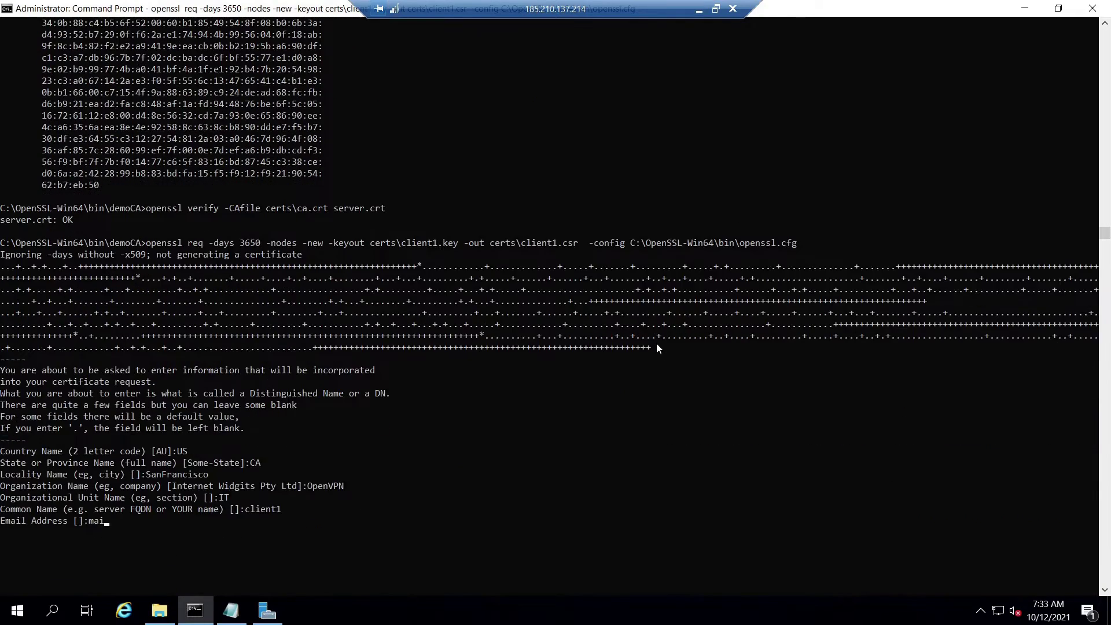
pyautogui.press('Return')
pyautogui.press('Return')
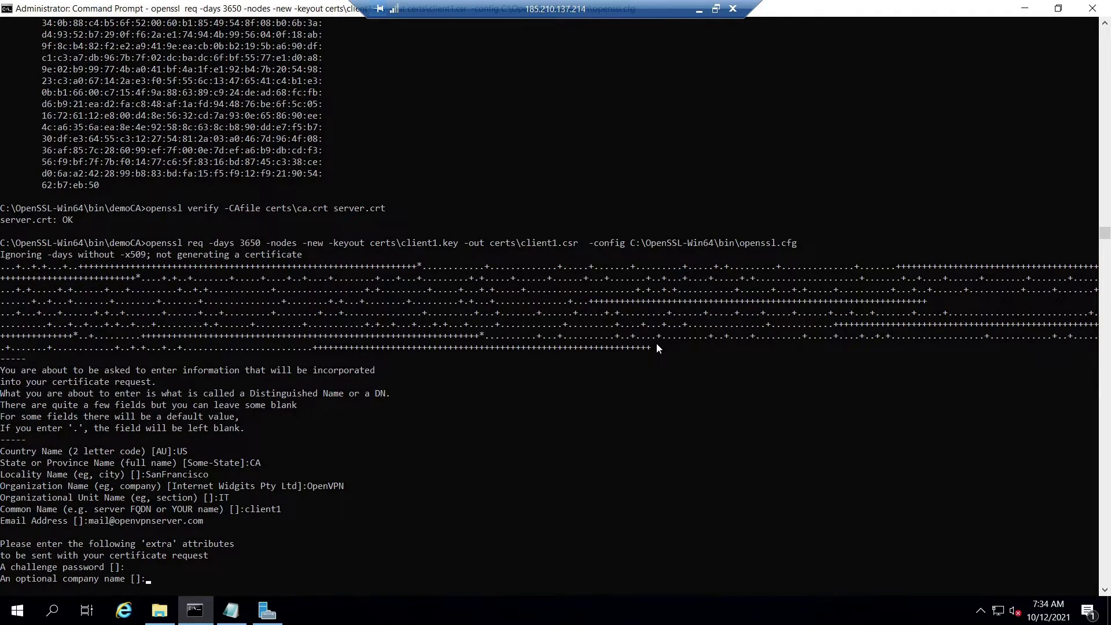
pyautogui.press('Return')
# Sign the client1 request with the CA into client1.crt, confirming signing and the database commit.
pyautogui.hotkey('alt', 'Tab')
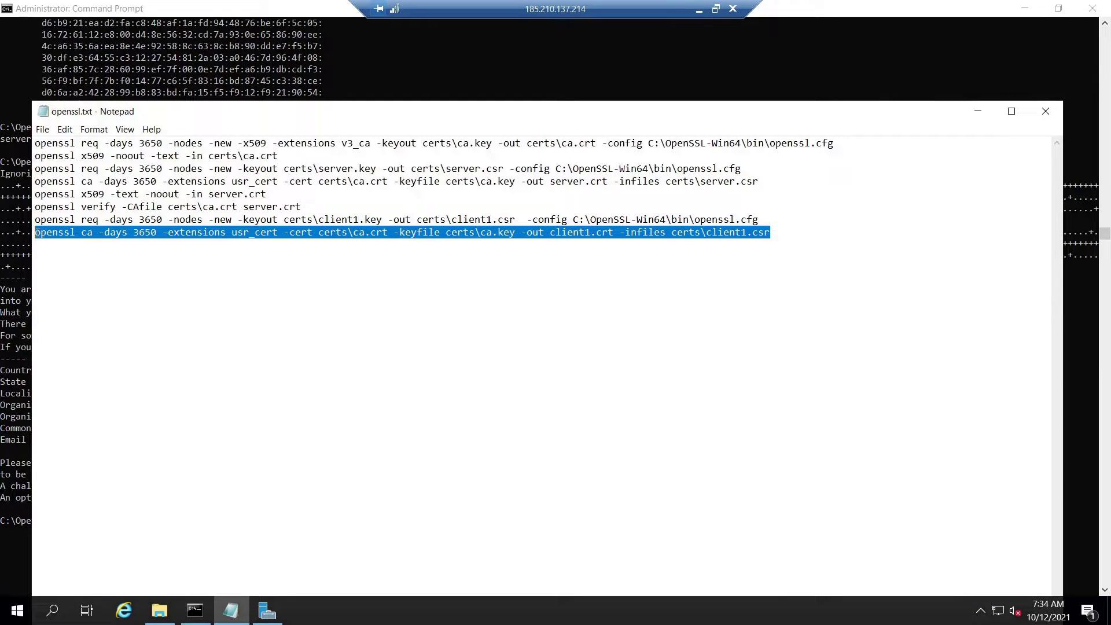
pyautogui.rightClick(189, 233)
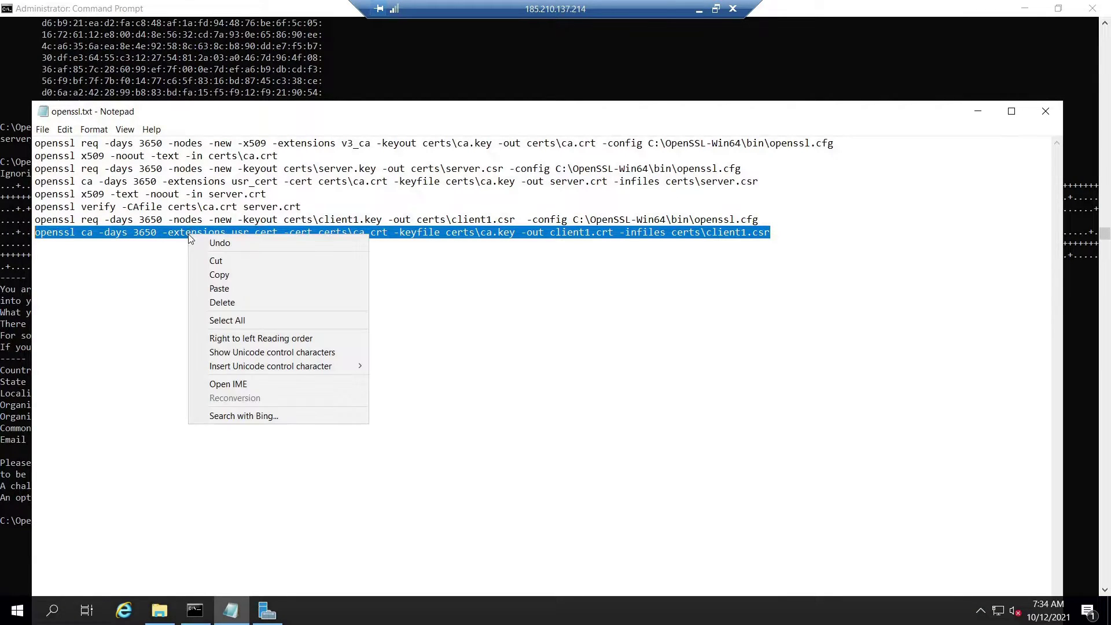
pyautogui.click(234, 269)
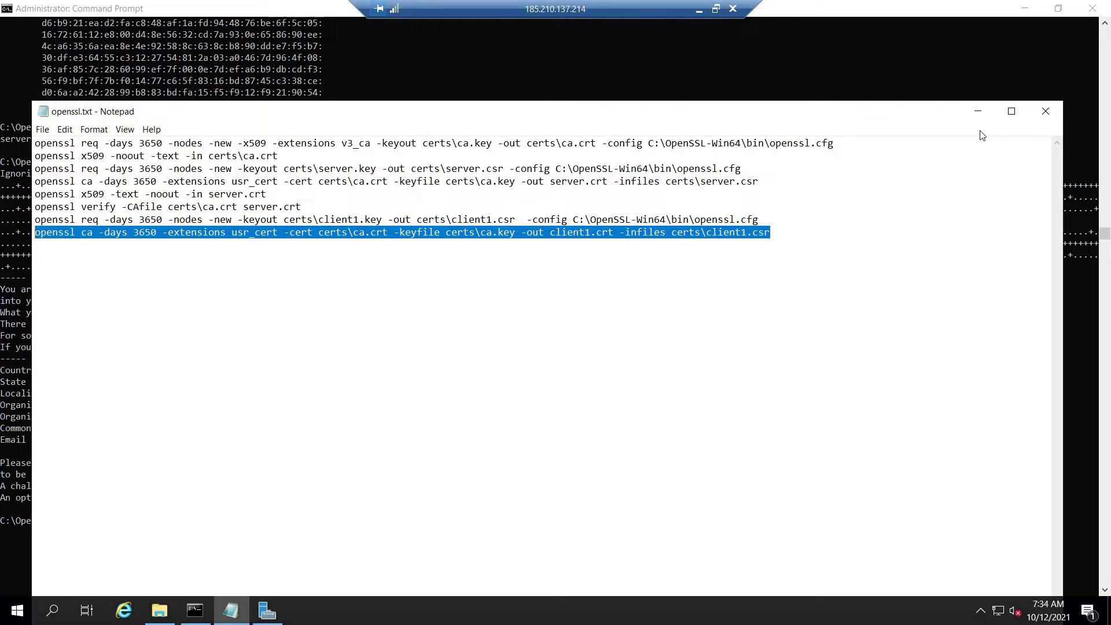
pyautogui.click(978, 111)
pyautogui.hotkey('ctrl', 'v')
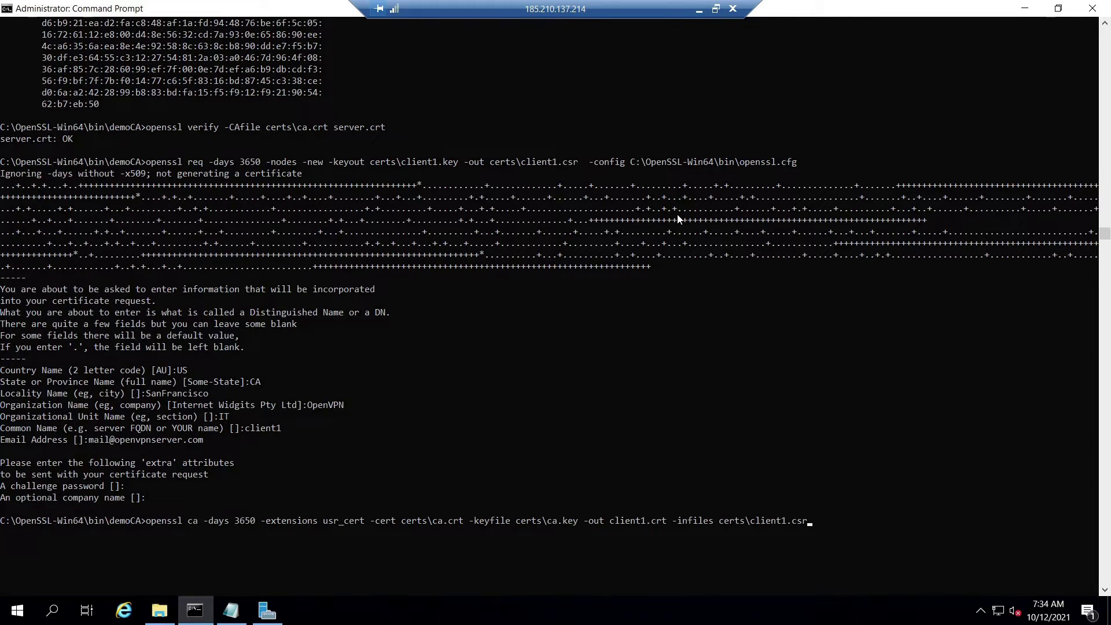
pyautogui.press('Return')
pyautogui.write('y')
pyautogui.press('Return')
pyautogui.write('y')
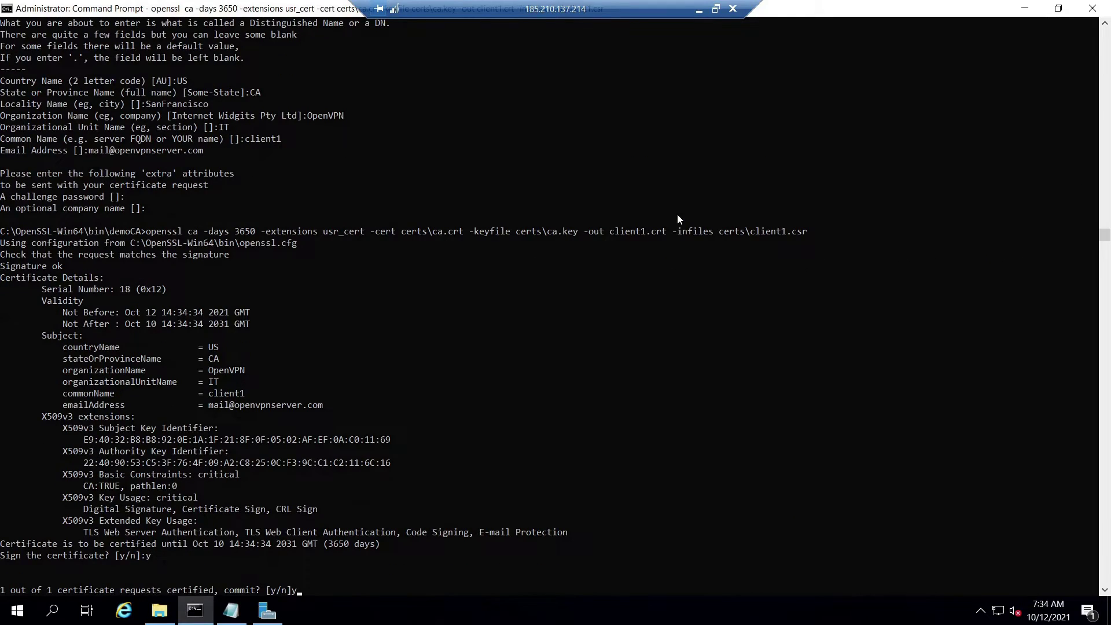
pyautogui.press('Return')
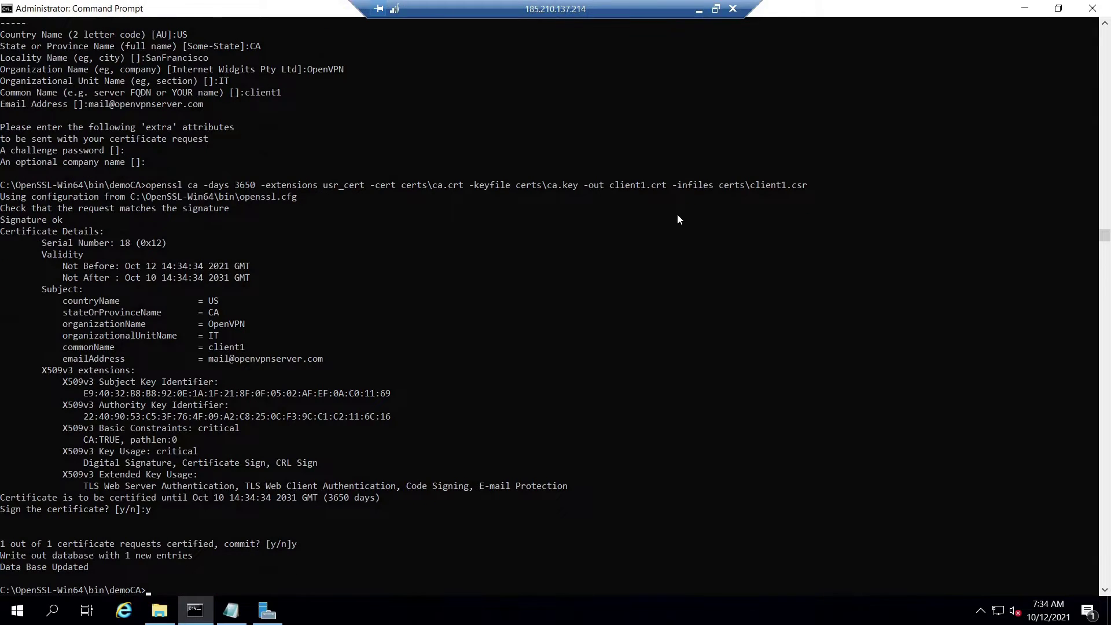
pyautogui.press('Return')
pyautogui.press('Return')
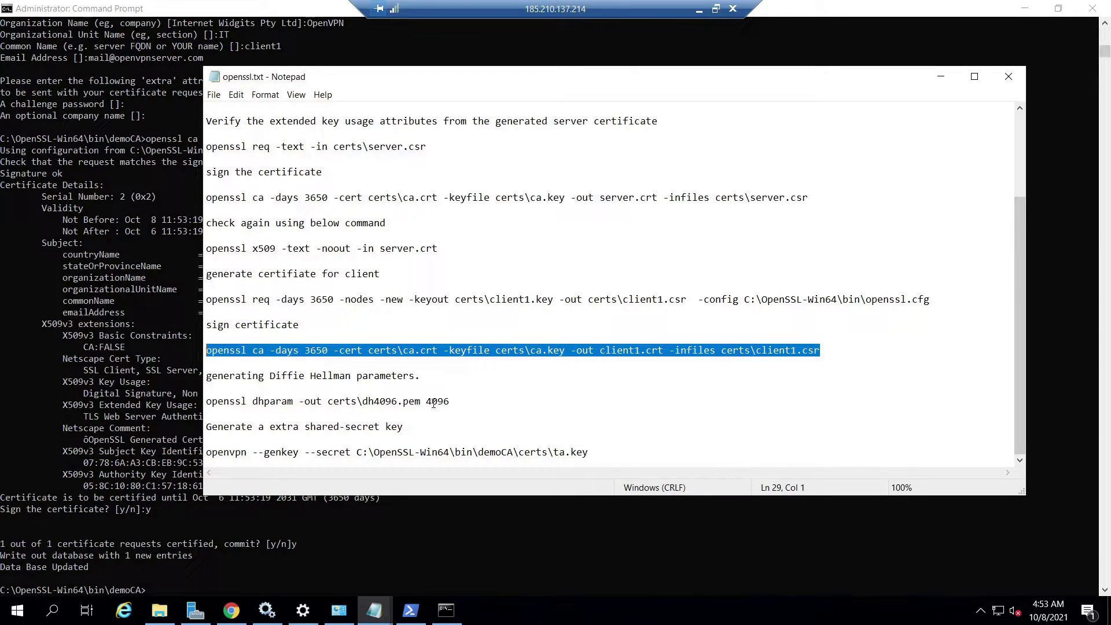
# Copy 'openssl dhparam -out certs\dh4096.pem 4096' from the notes and run it at the prompt.
pyautogui.click(451, 401)
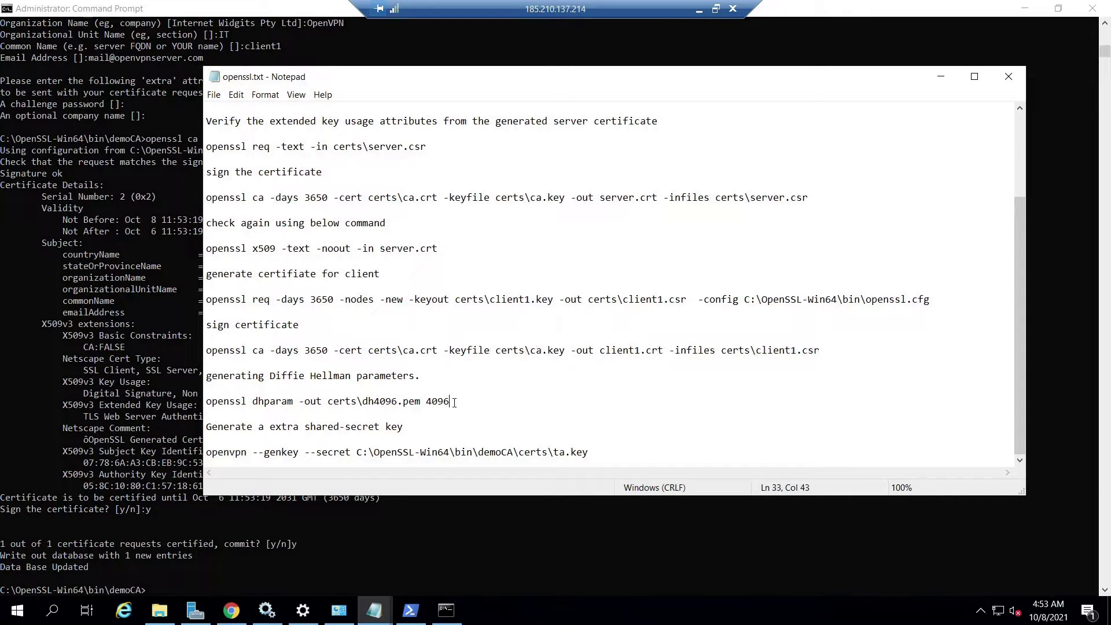
pyautogui.keyDown('shift'); pyautogui.click(225, 401); pyautogui.keyUp('shift')
pyautogui.keyDown('shift'); pyautogui.click(207, 401); pyautogui.keyUp('shift')
pyautogui.rightClick(213, 402)
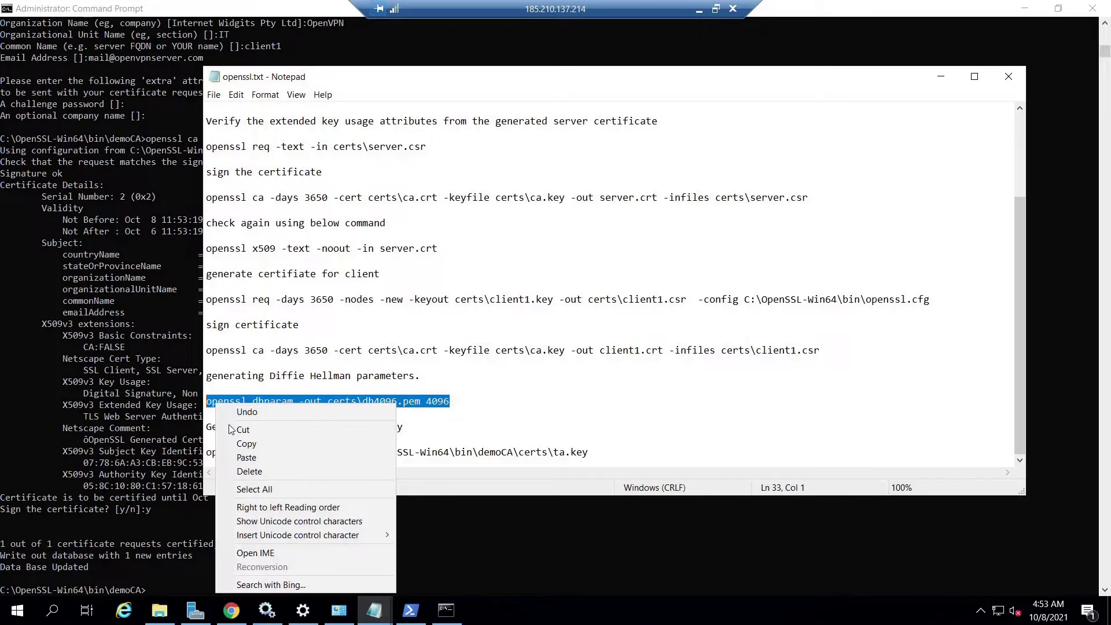
pyautogui.click(242, 444)
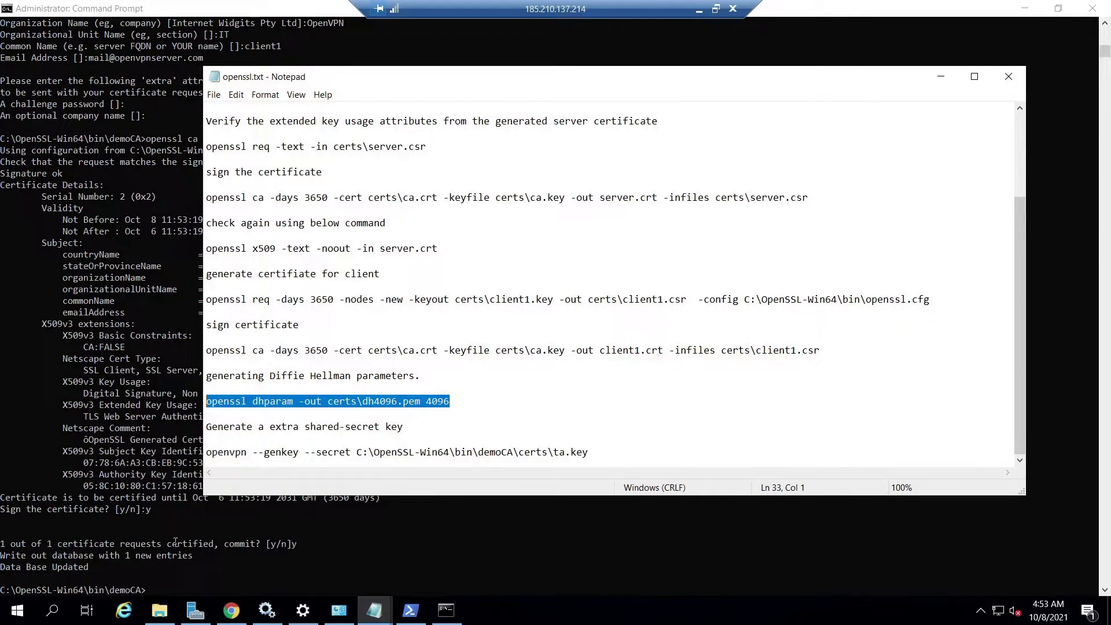
pyautogui.click(187, 540)
pyautogui.hotkey('ctrl', 'v')
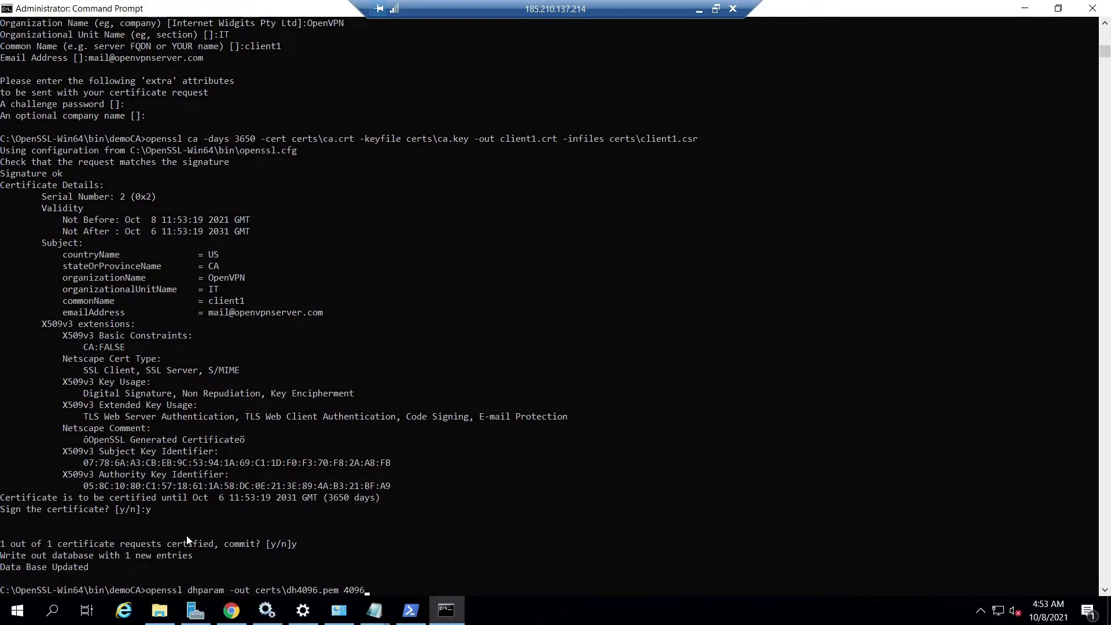
pyautogui.press('Return')
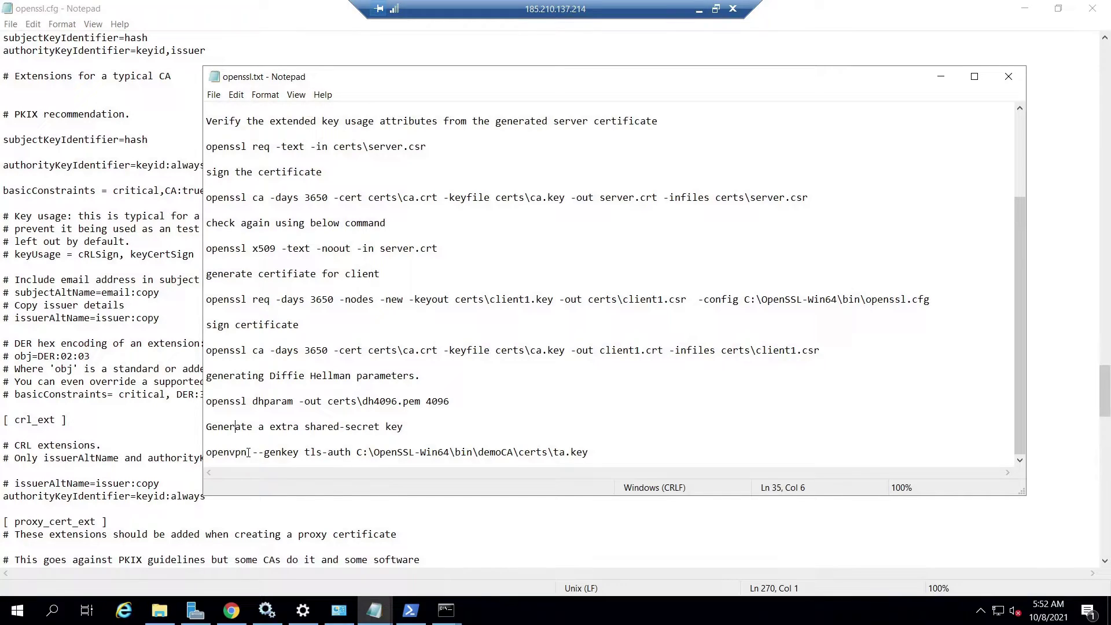
# In a fresh Command Prompt, change directory to C:\Program Files\OpenVPN\bin.
pyautogui.click(446, 613)
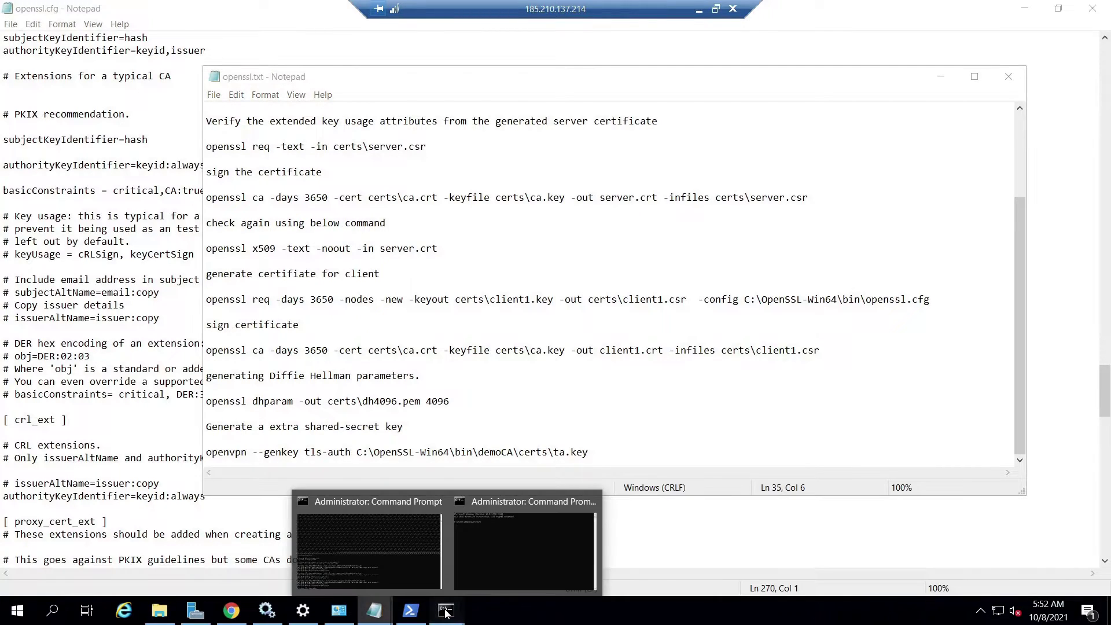
pyautogui.click(484, 544)
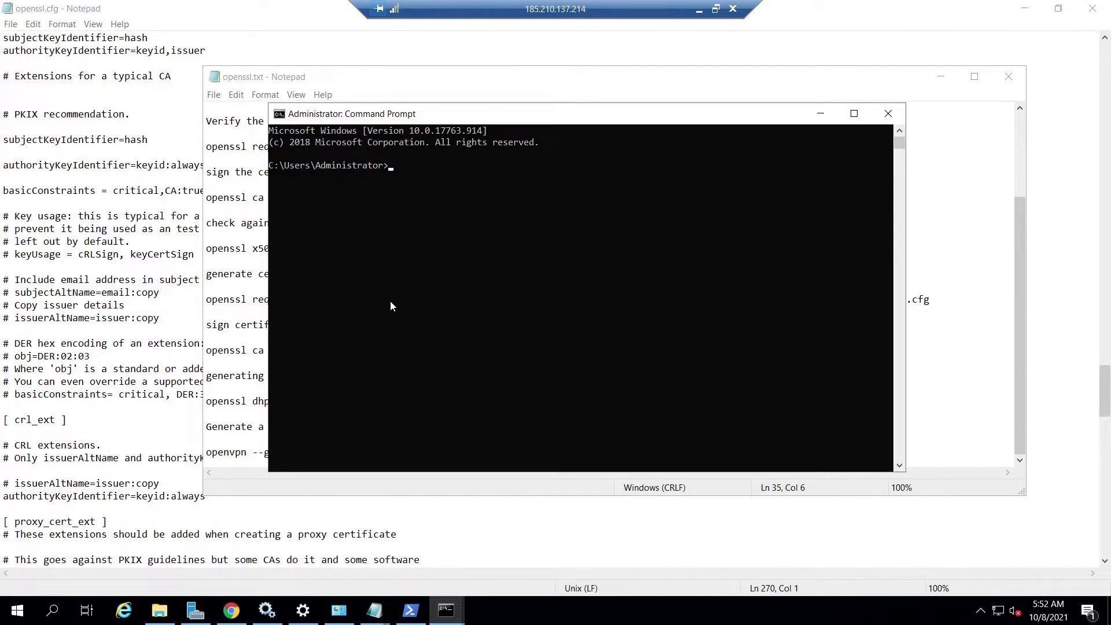
pyautogui.write('cd C')
pyautogui.write(':\\')
pyautogui.write('Windows')
pyautogui.write('\\')
pyautogui.press('BackSpace')
pyautogui.press('BackSpace')
pyautogui.press('BackSpace')
pyautogui.press('BackSpace')
pyautogui.press('BackSpace')
pyautogui.press('BackSpace')
pyautogui.press('BackSpace')
pyautogui.press('BackSpace')
pyautogui.write('P')
pyautogui.press('Tab')
pyautogui.write('\\O')
pyautogui.press('Tab')
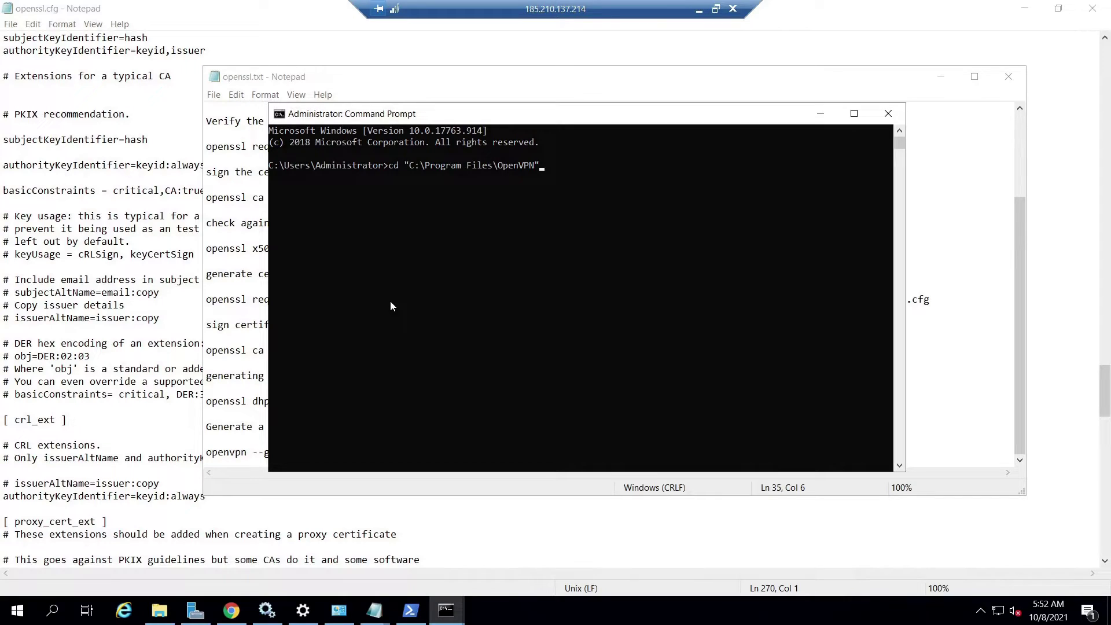
pyautogui.write('\\bi')
pyautogui.press('Tab')
pyautogui.press('Return')
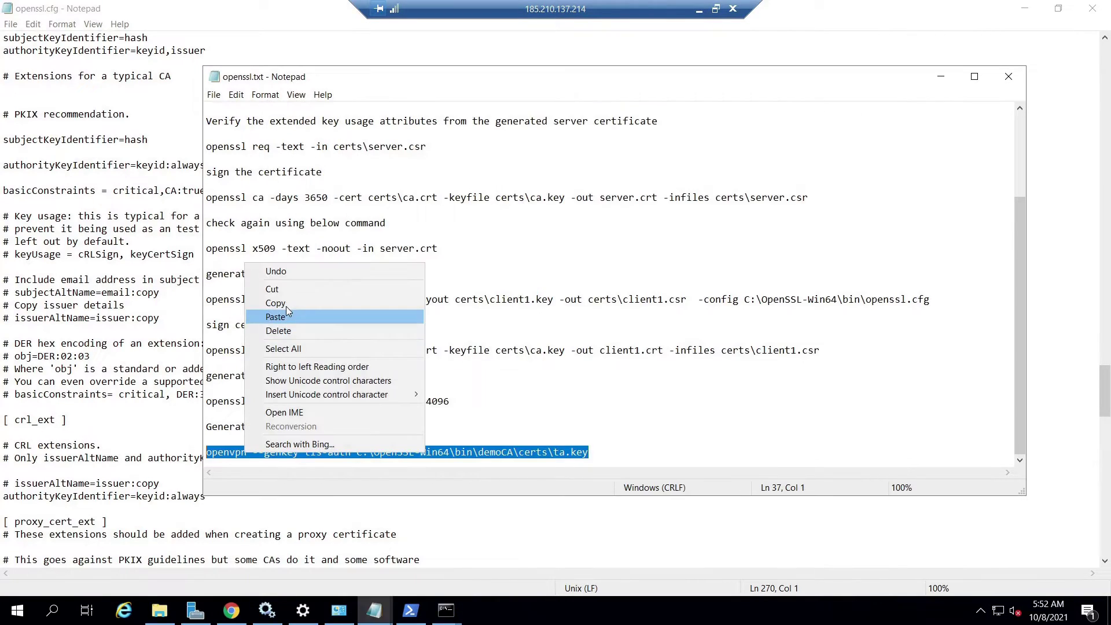
# Run 'openvpn --genkey tls-auth C:\OpenSSL-Win64\bin\demoCA\certs\ta.key' to create the shared secret.
pyautogui.click(454, 305)
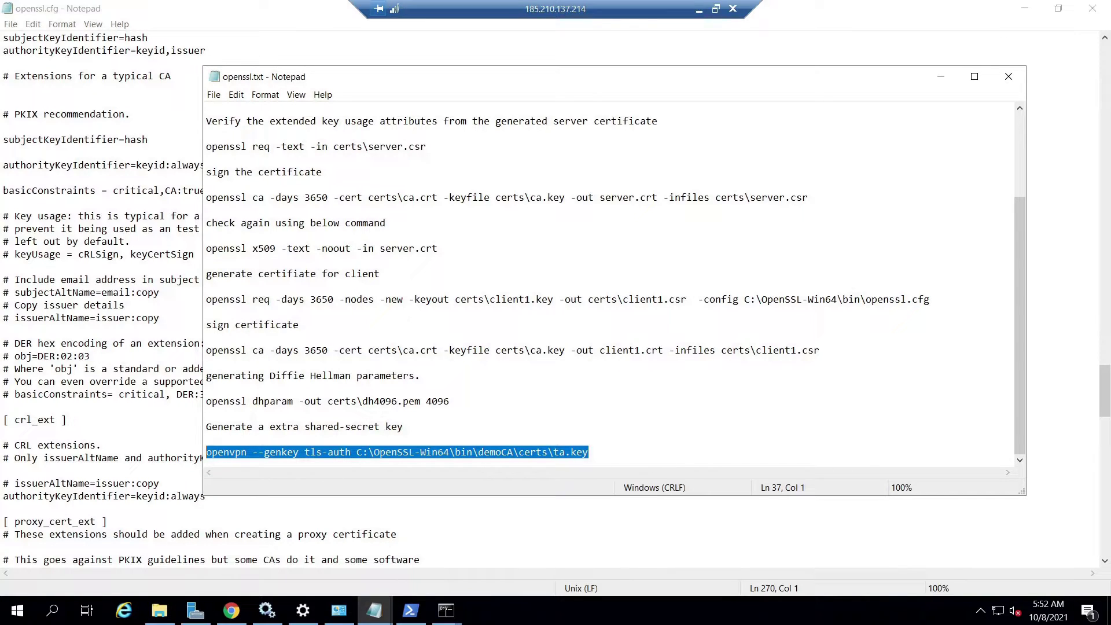
pyautogui.click(446, 610)
pyautogui.click(486, 534)
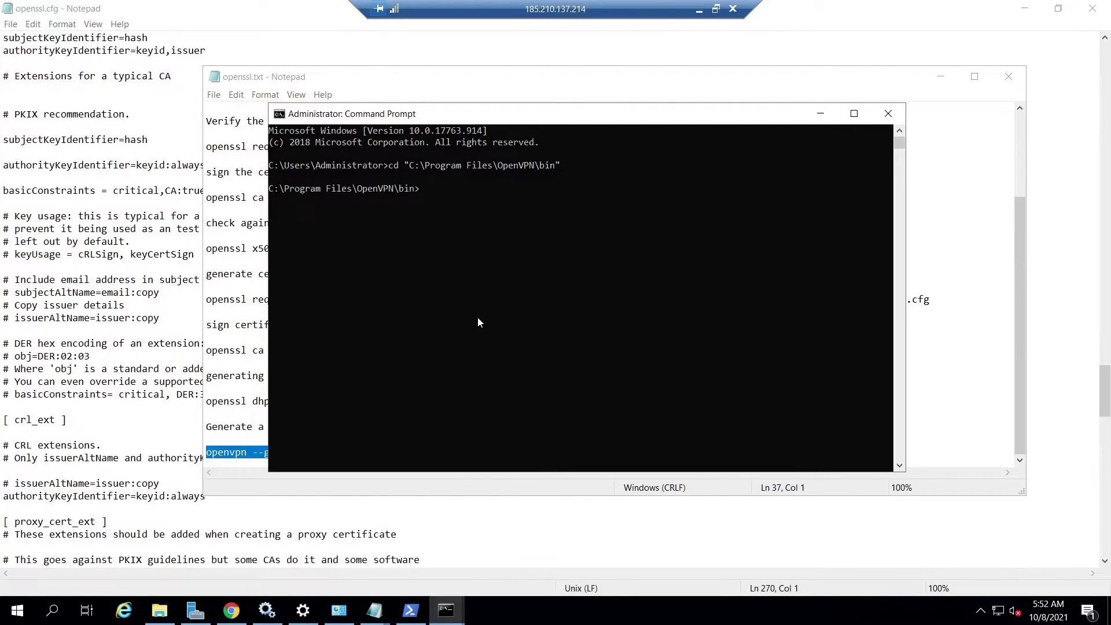
pyautogui.rightClick(477, 322)
pyautogui.press('Return')
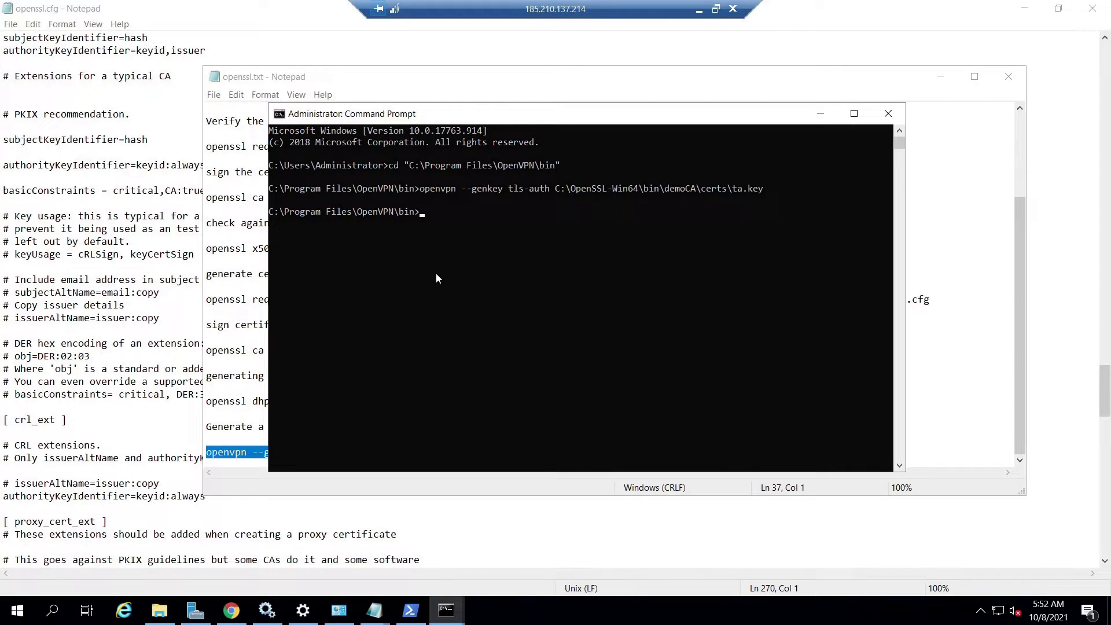
# Browse from Local Disk (C:) through OpenSSL-Win64, bin and demoCA into the certs folder.
pyautogui.hotkey('alt', 'Tab')
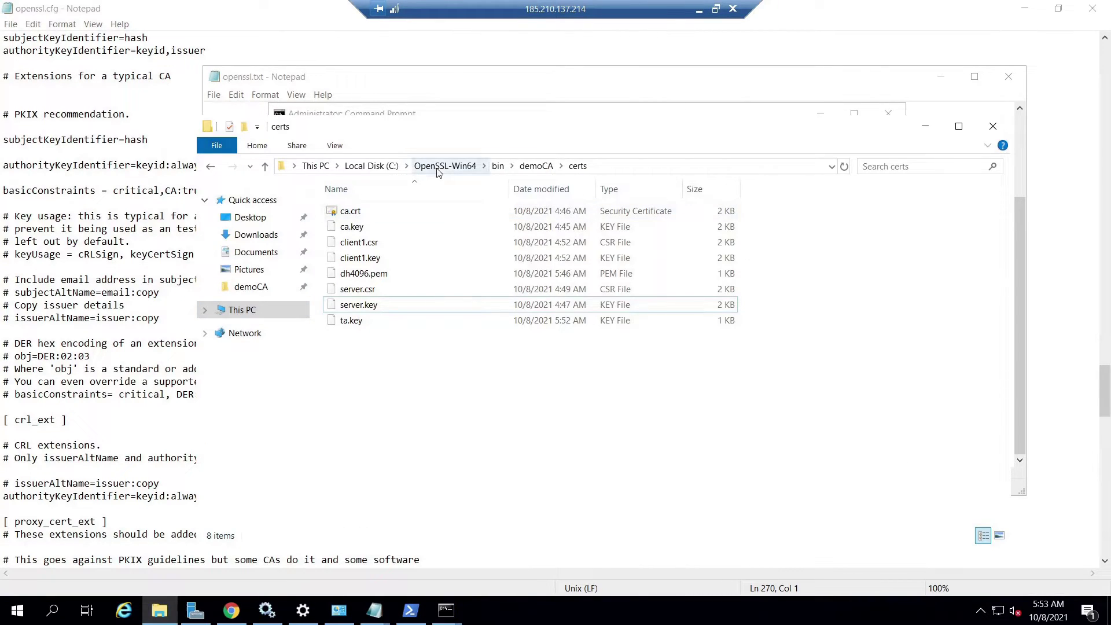
pyautogui.click(438, 167)
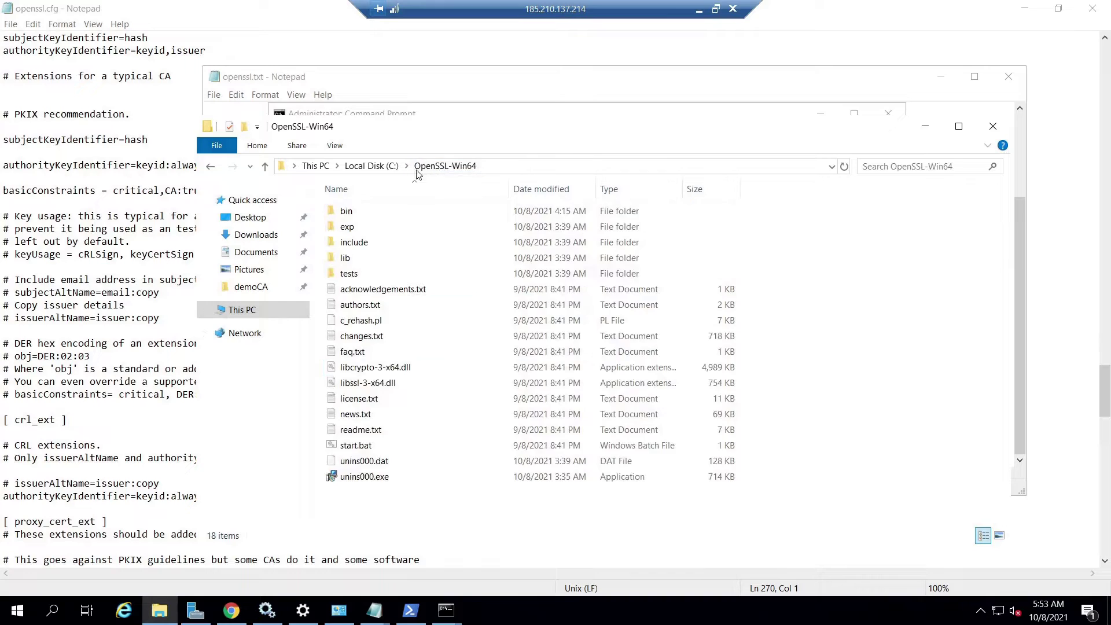
pyautogui.click(380, 166)
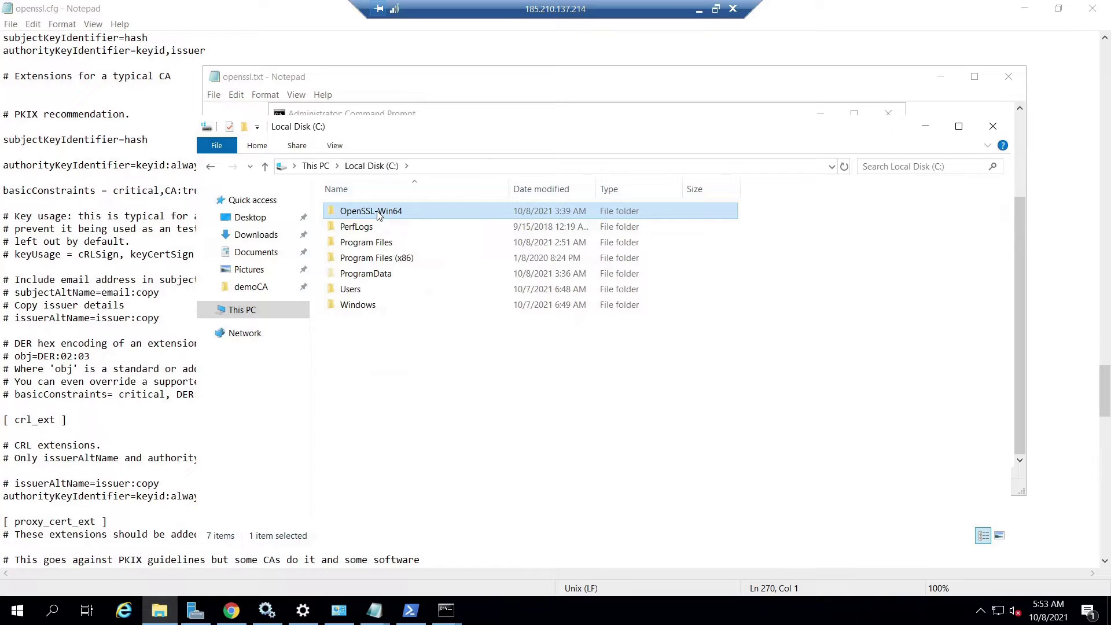
pyautogui.doubleClick(379, 213)
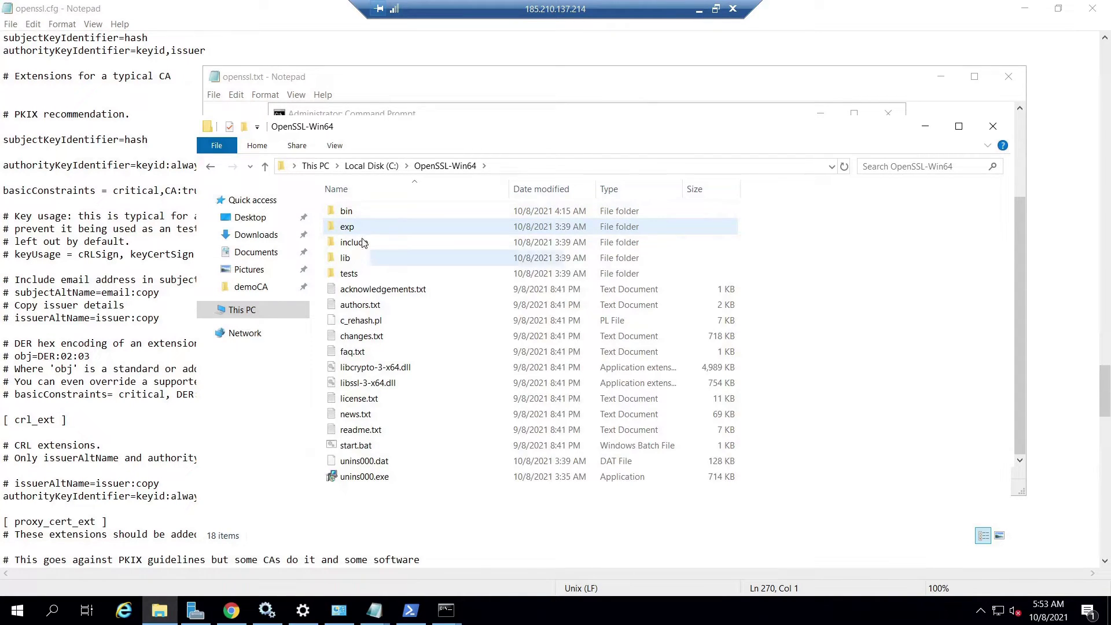
pyautogui.click(360, 219)
pyautogui.doubleClick(360, 218)
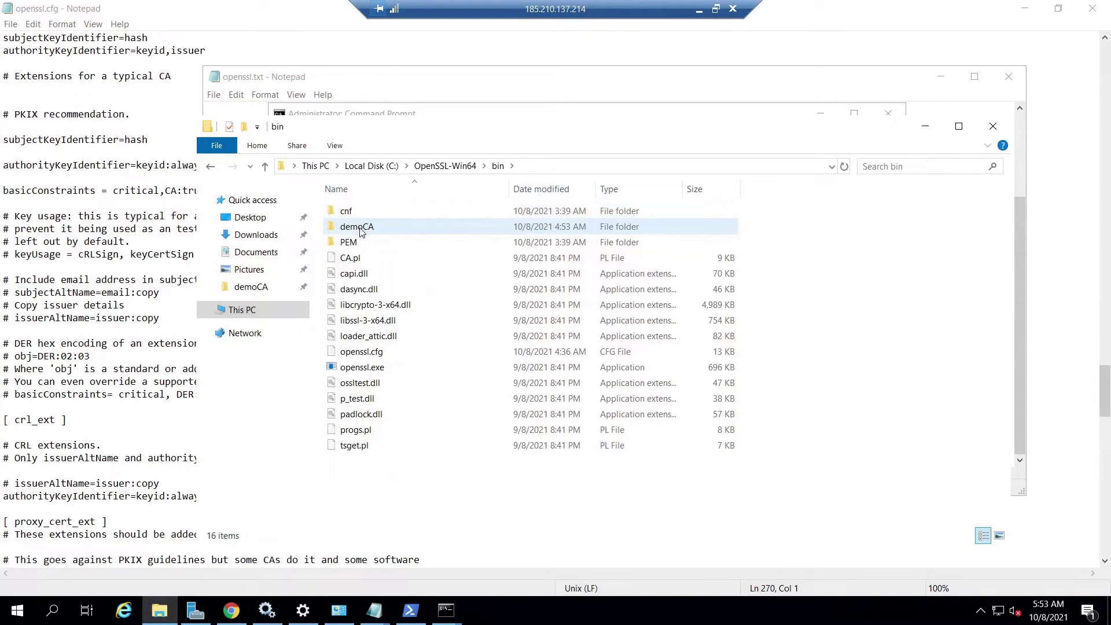
pyautogui.doubleClick(360, 231)
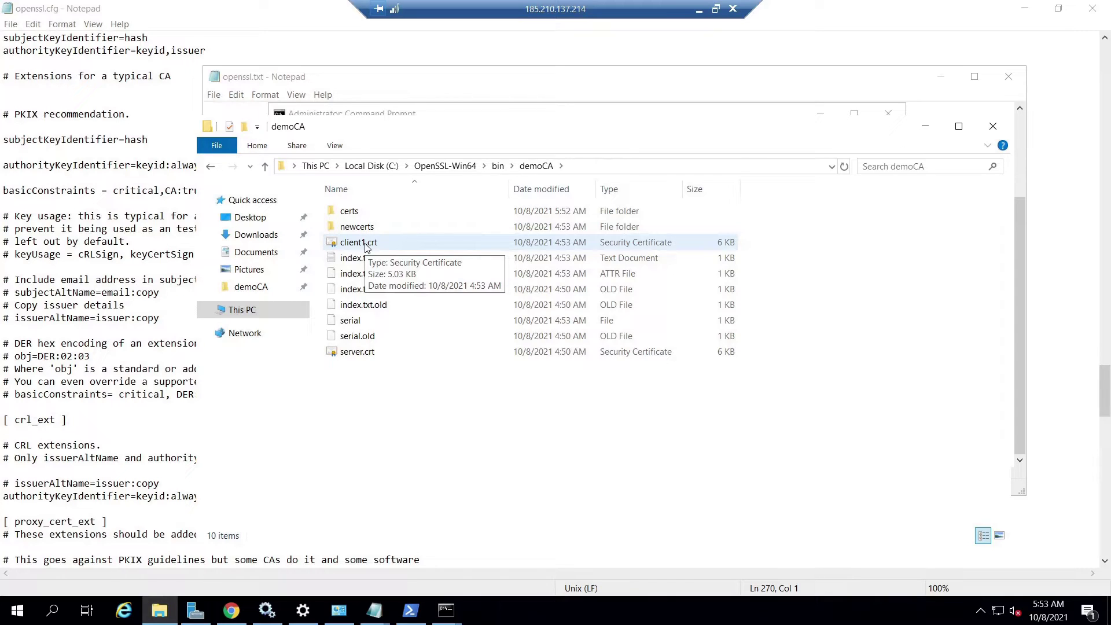
pyautogui.doubleClick(353, 214)
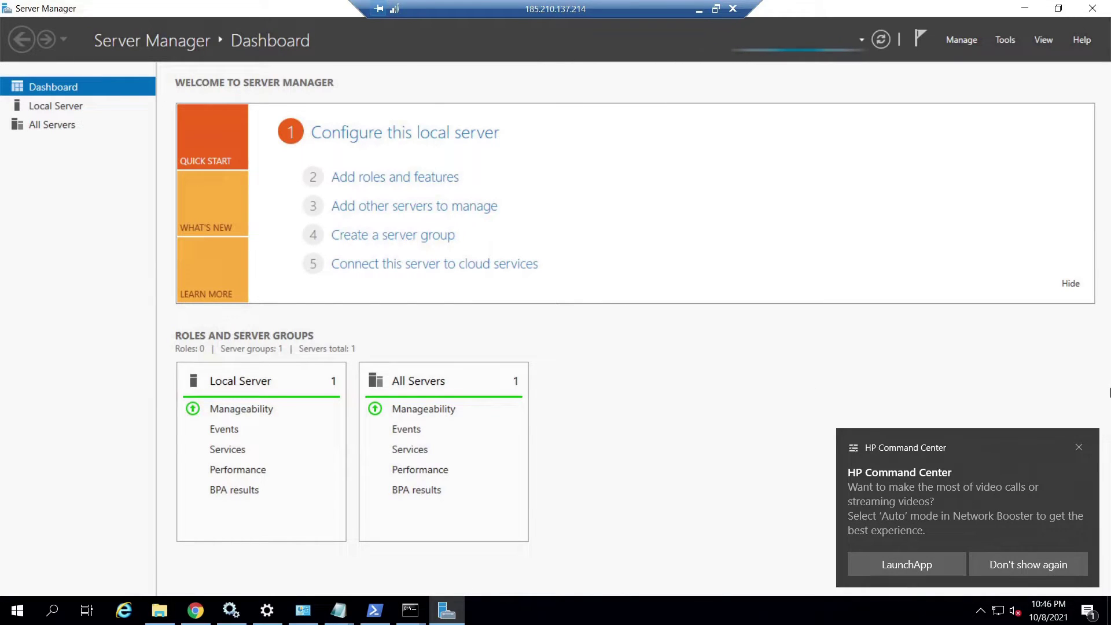
# Run Add Roles and Features role-based on OPENVPNSERVER, select Remote Access, and advance to Role Services.
pyautogui.click(1079, 448)
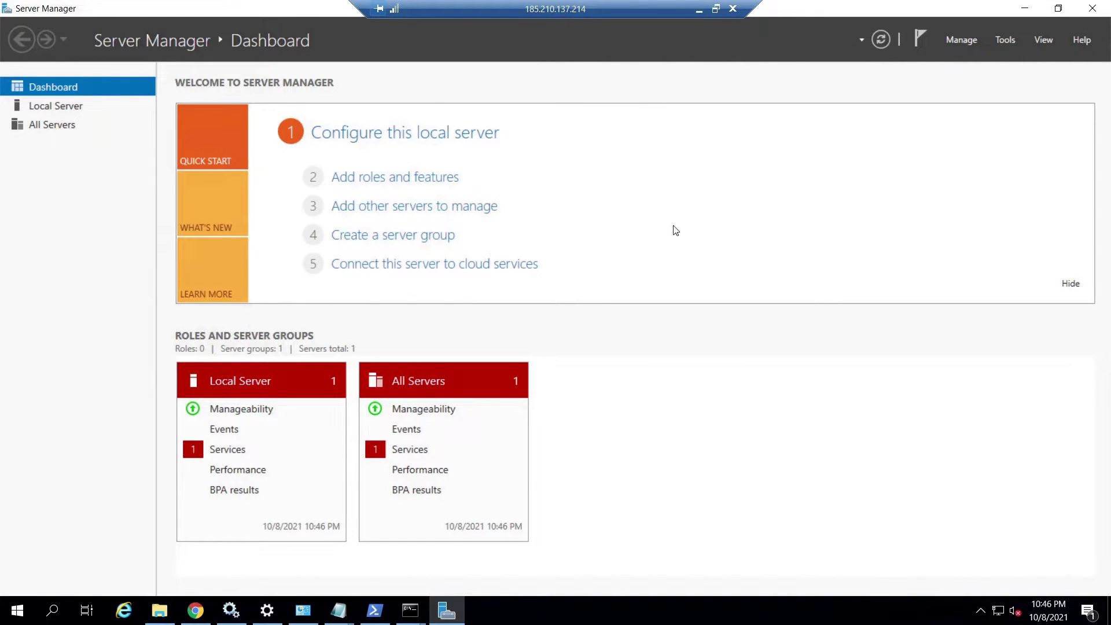
pyautogui.click(368, 183)
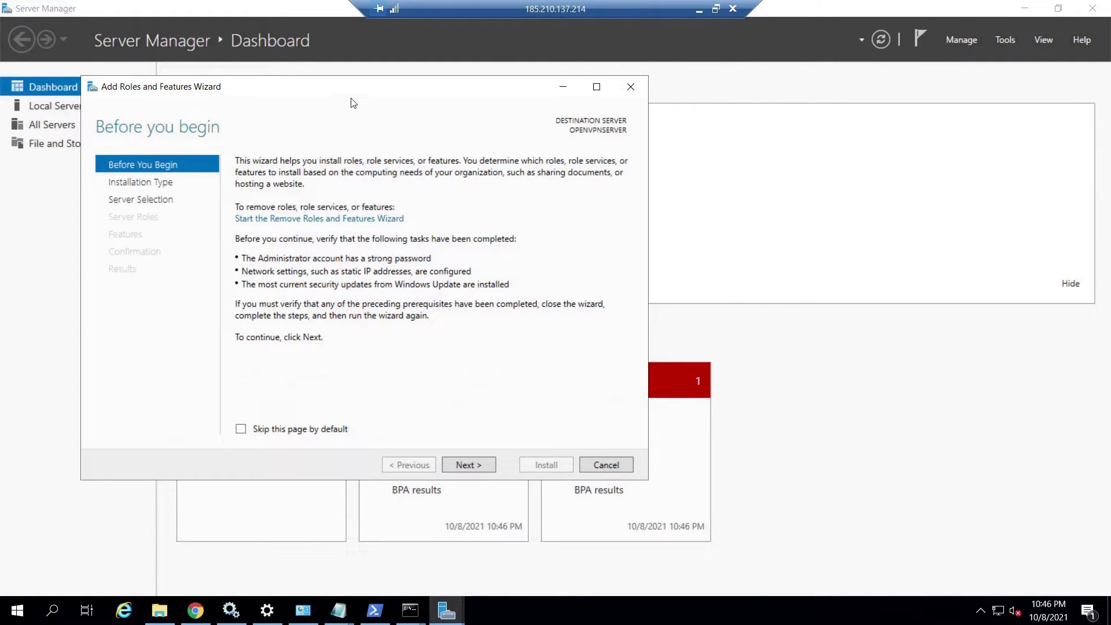
pyautogui.click(433, 435)
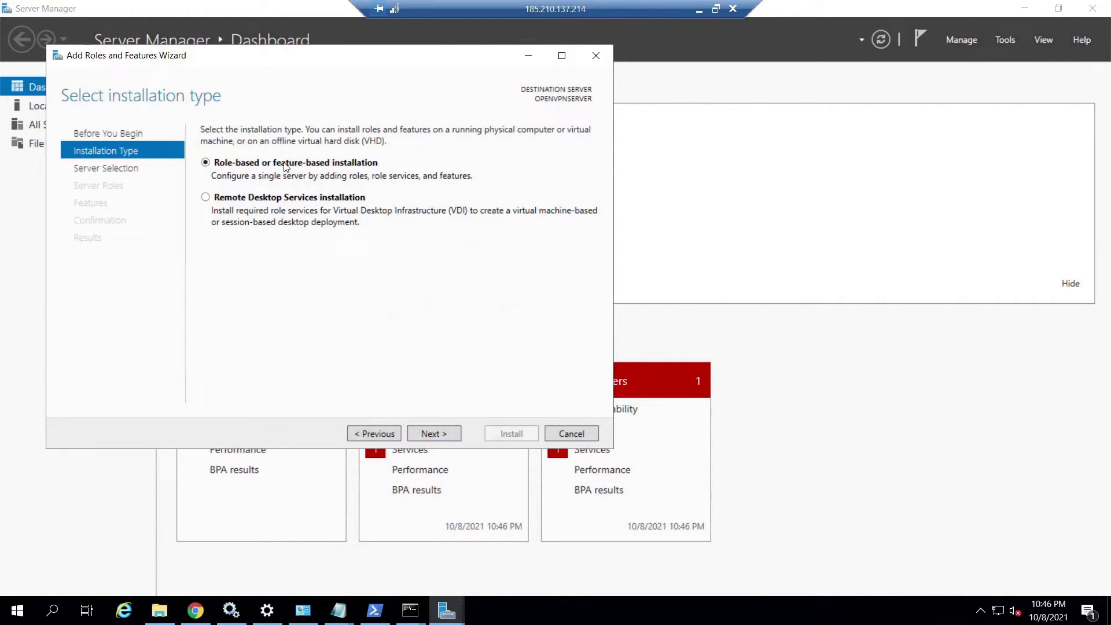
pyautogui.click(433, 433)
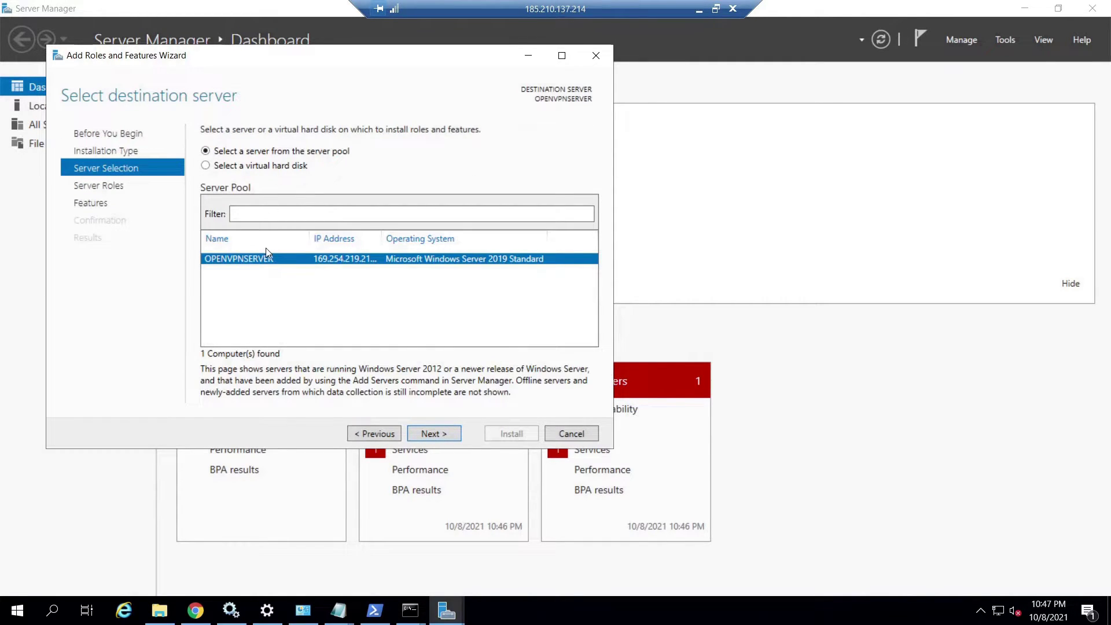
pyautogui.press('Return')
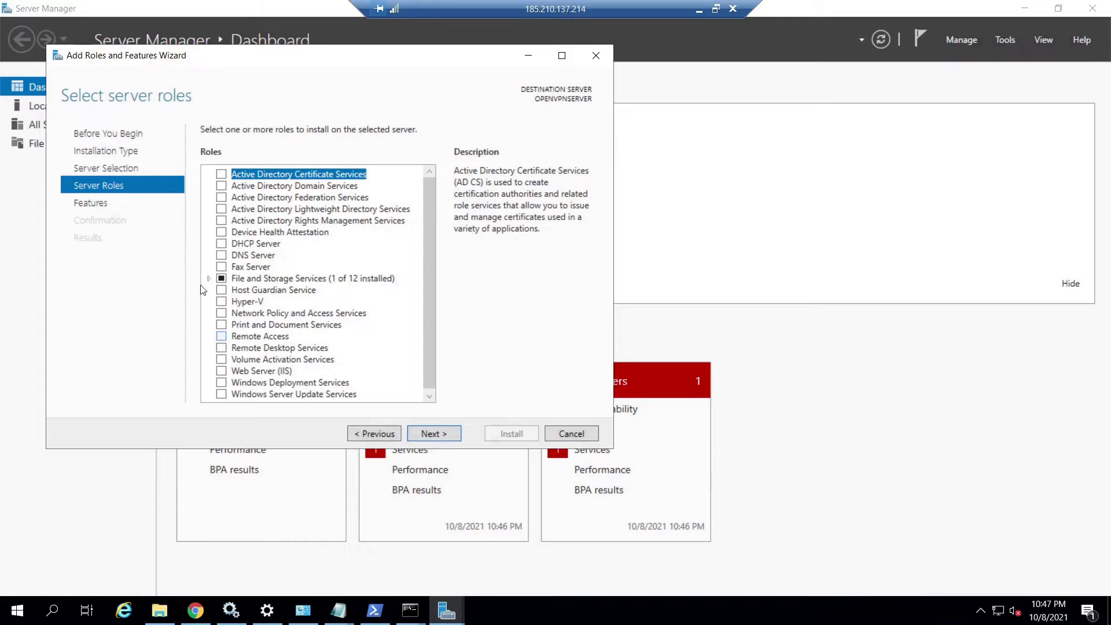
pyautogui.click(220, 336)
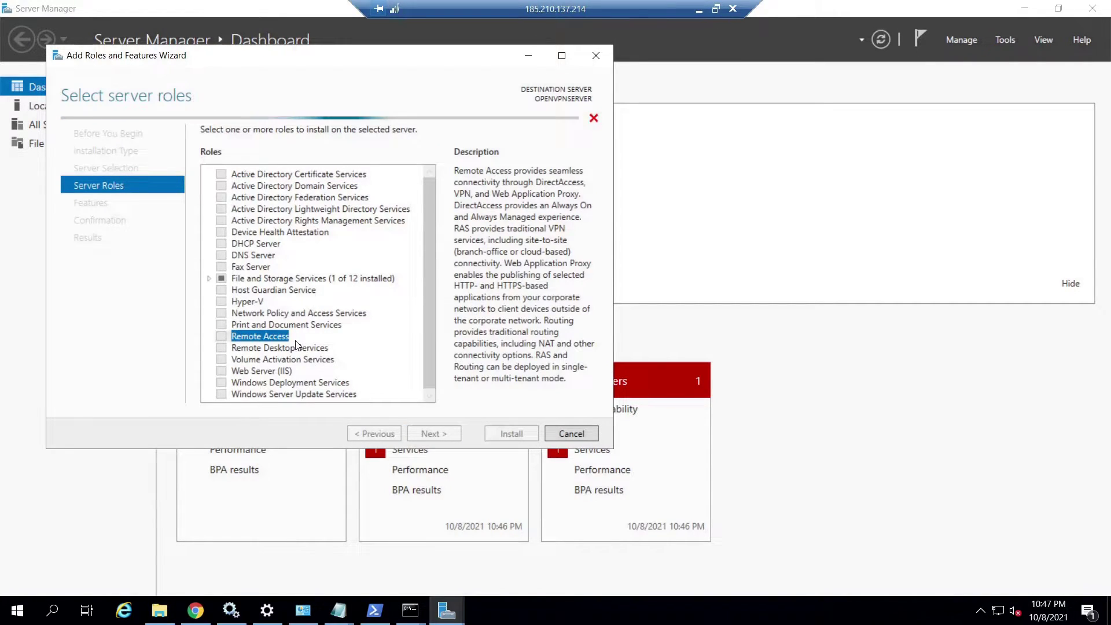
pyautogui.click(435, 433)
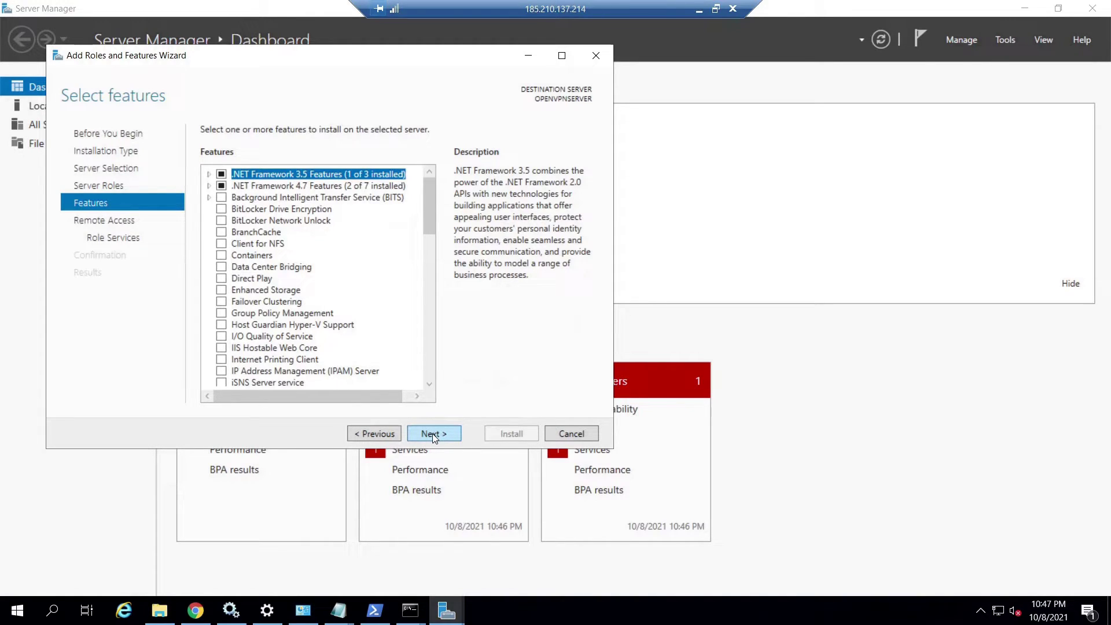
pyautogui.click(432, 433)
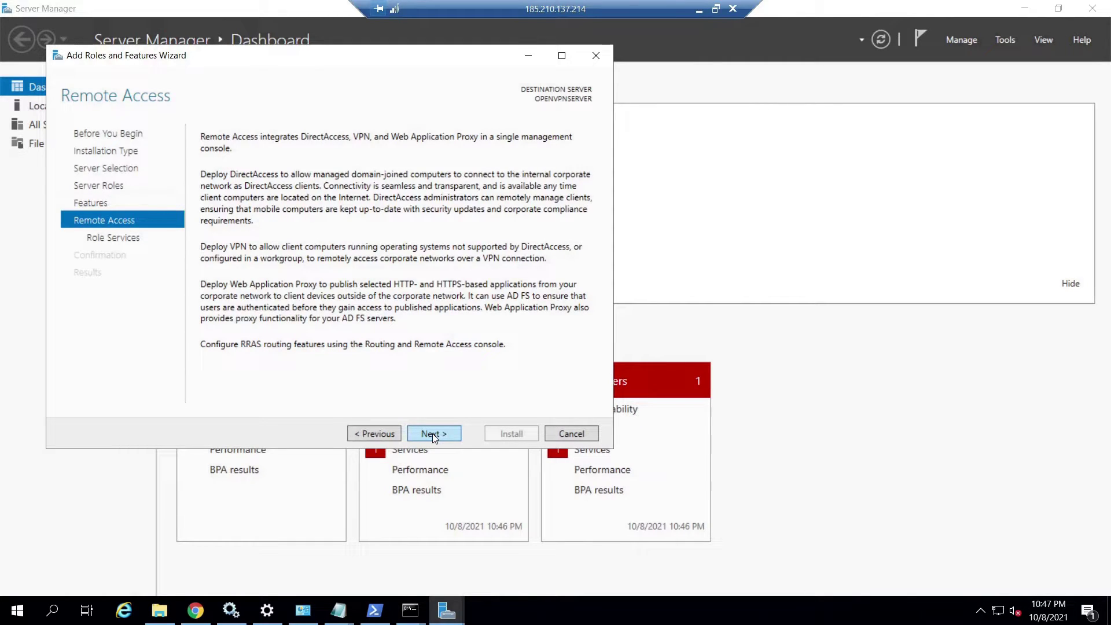
pyautogui.click(435, 434)
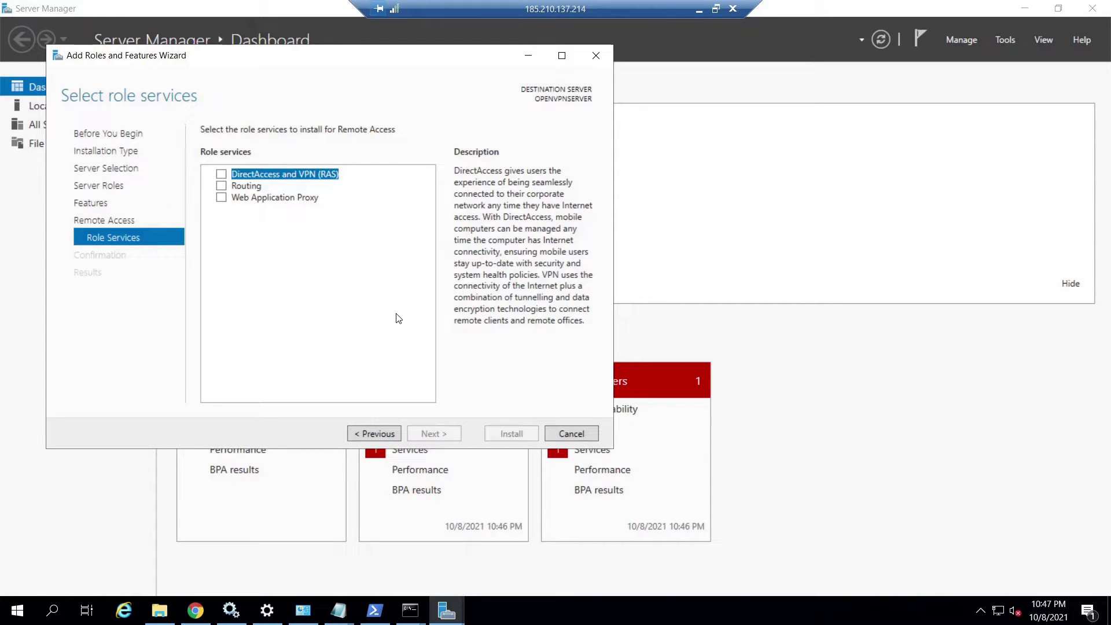
# Select DirectAccess and VPN (RAS) plus Routing with required features, keep default IIS services, and install.
pyautogui.click(221, 175)
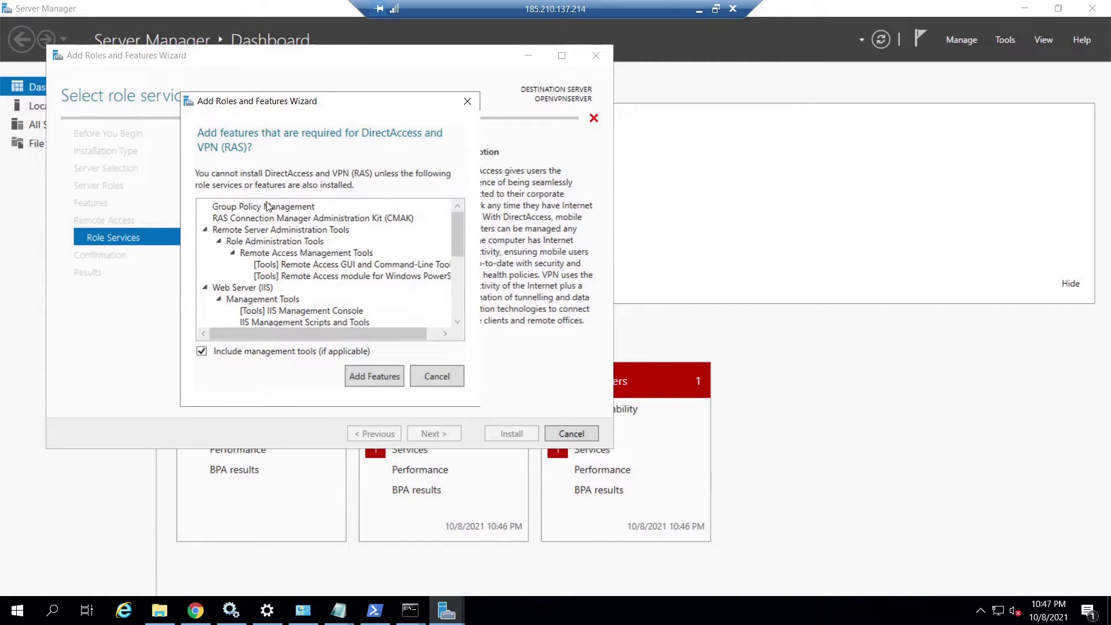
pyautogui.click(365, 378)
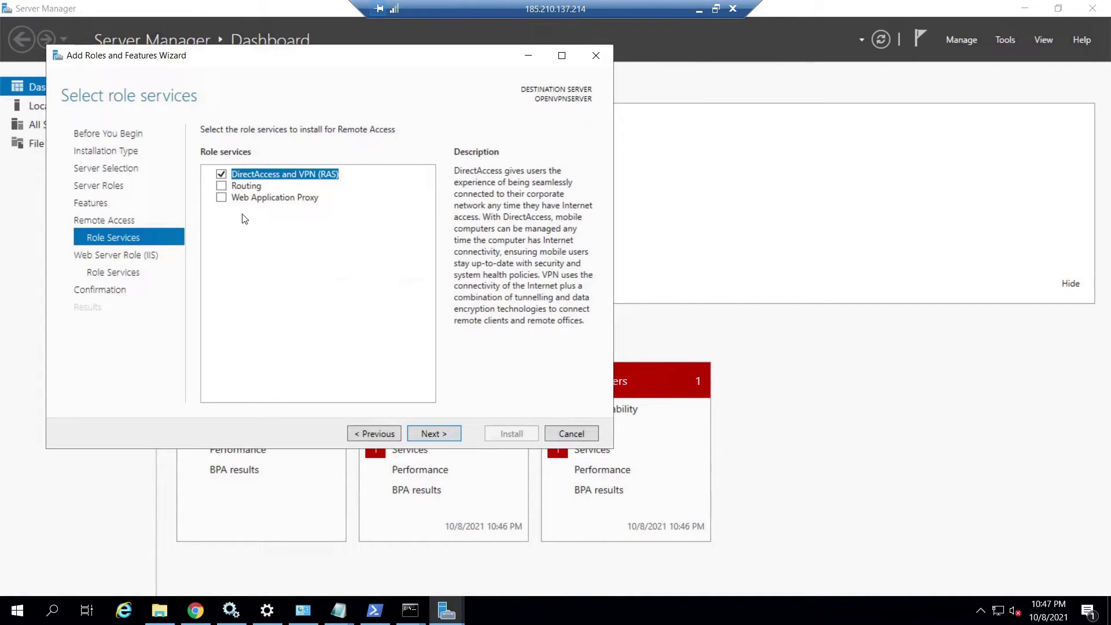
pyautogui.click(233, 186)
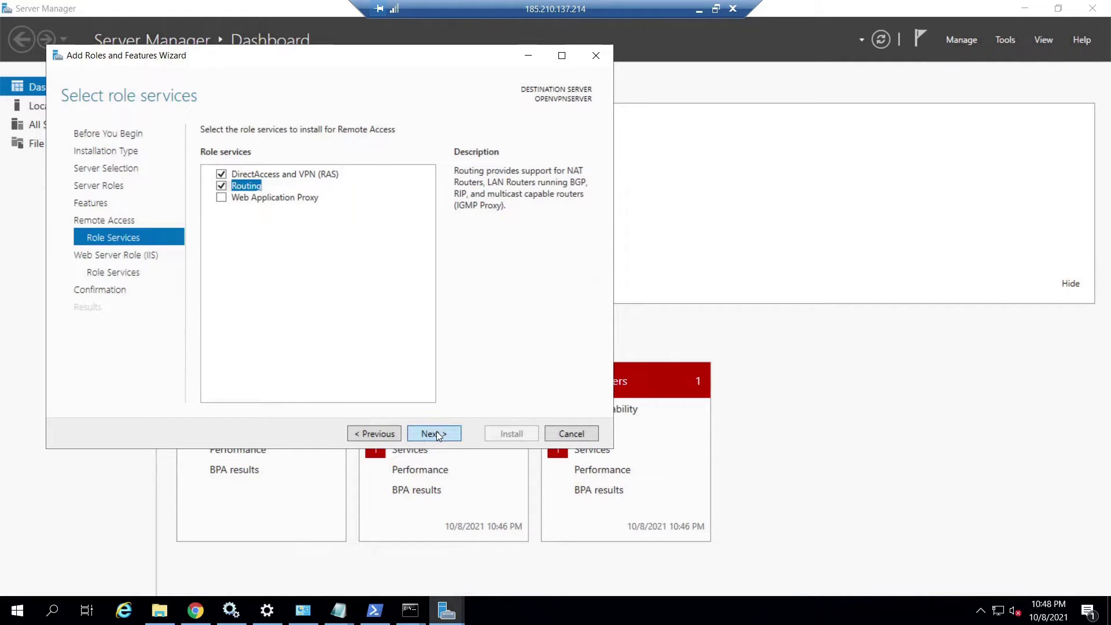
pyautogui.click(437, 433)
pyautogui.click(433, 434)
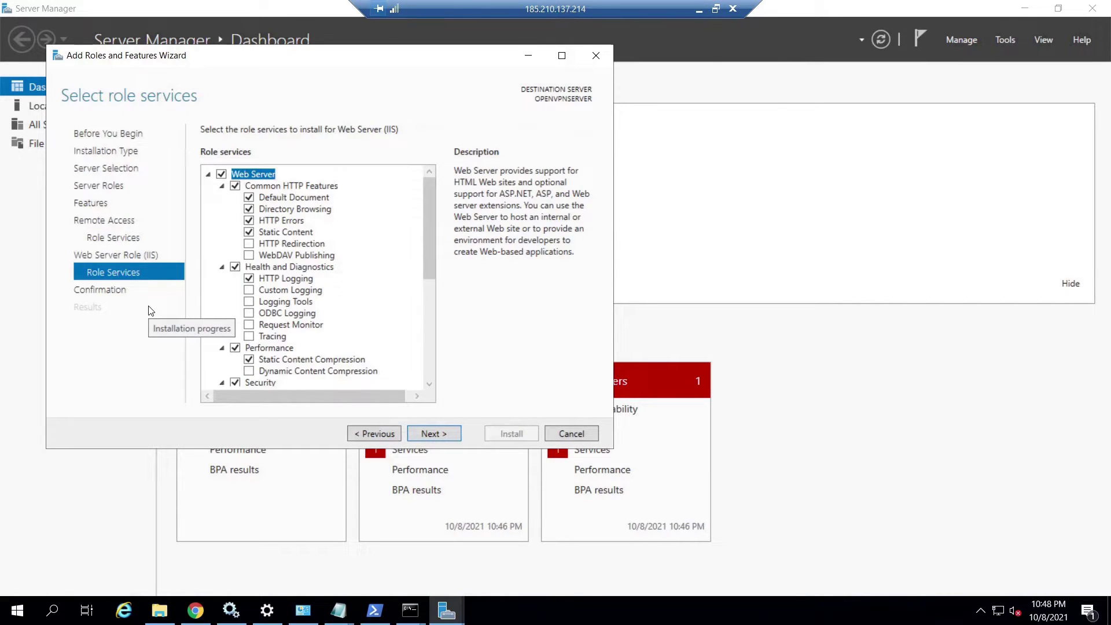
pyautogui.click(437, 434)
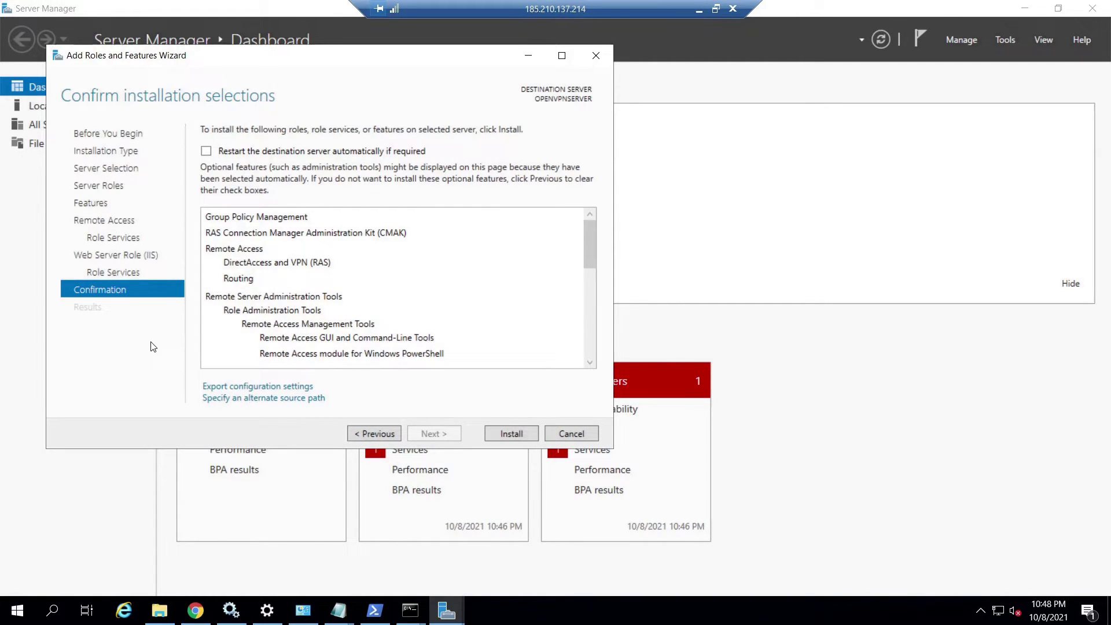
pyautogui.click(509, 436)
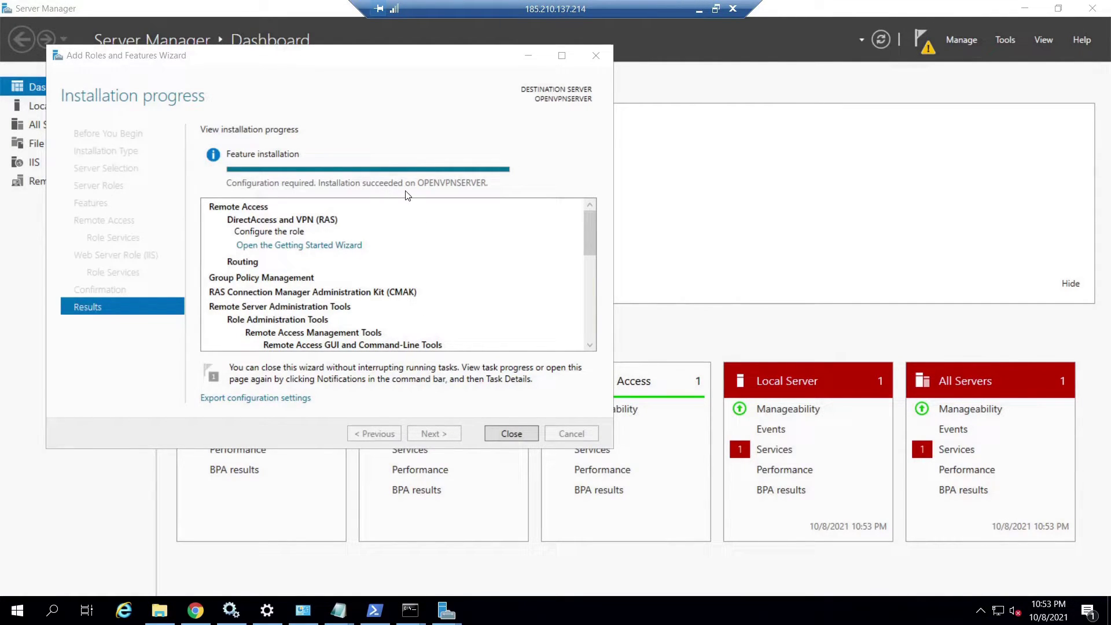
pyautogui.click(510, 434)
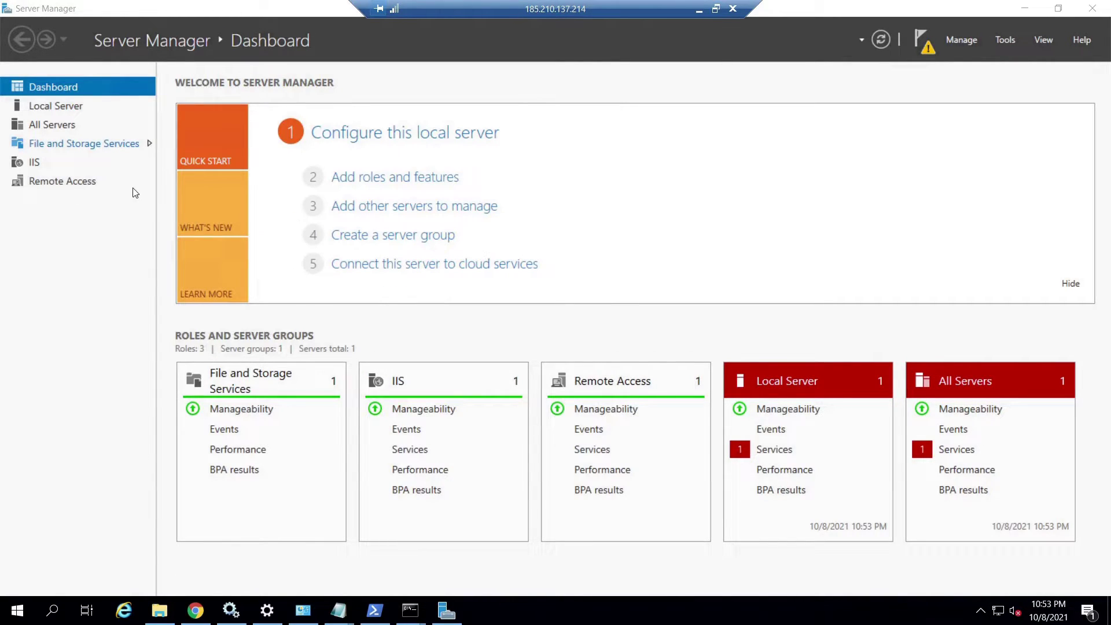
# Open Remote Access Management for OPENVPNSERVER and start the DirectAccess and VPN Getting Started Wizard.
pyautogui.click(110, 188)
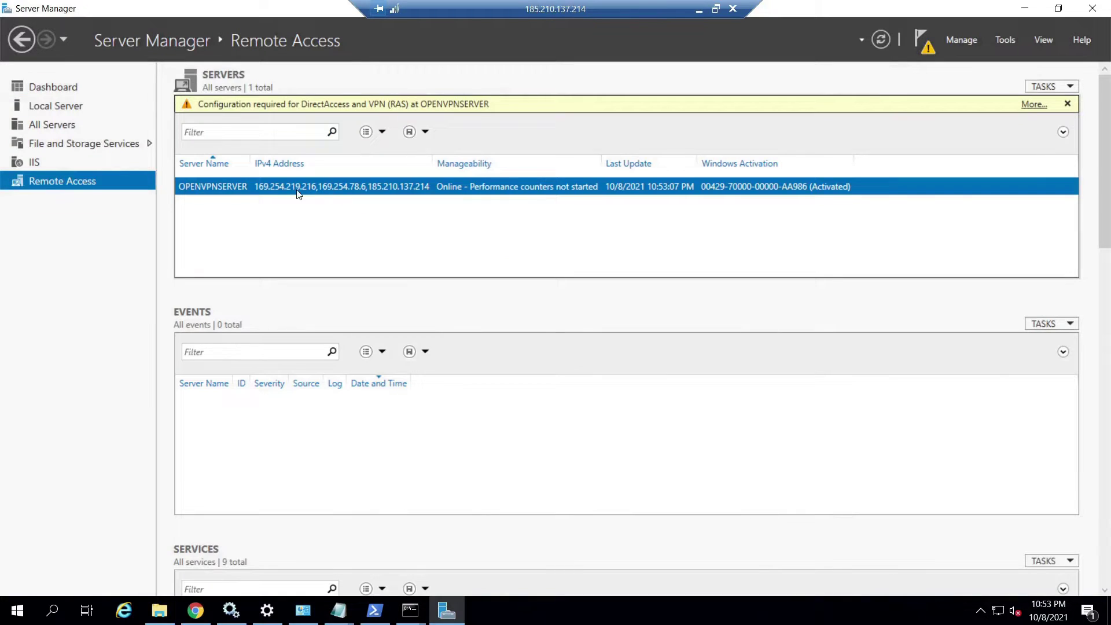
pyautogui.rightClick(233, 186)
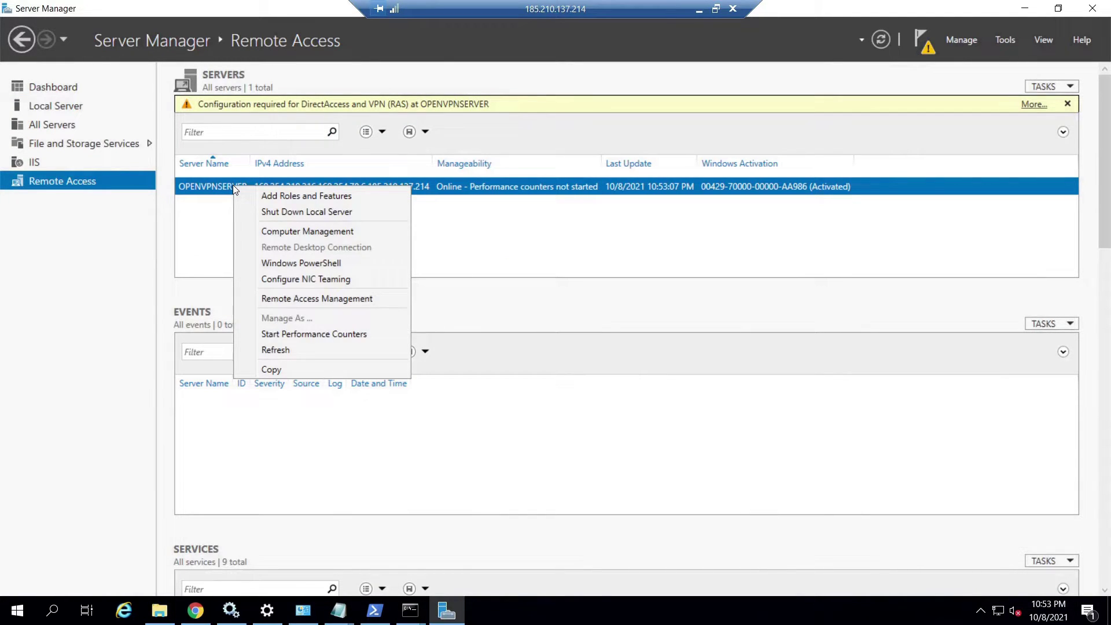
pyautogui.click(307, 299)
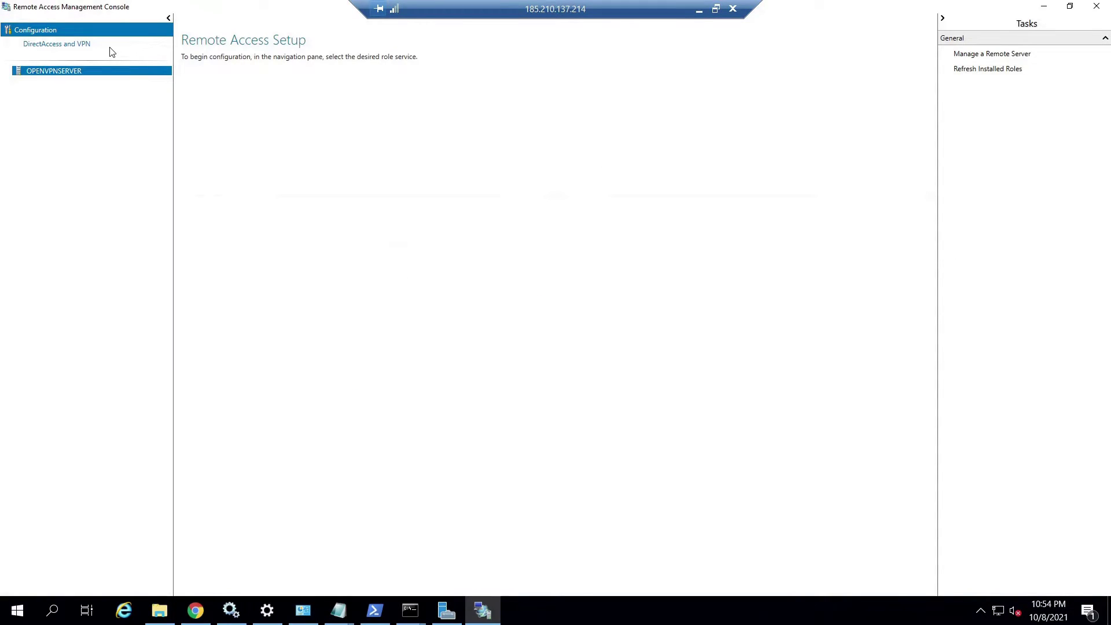
pyautogui.click(64, 45)
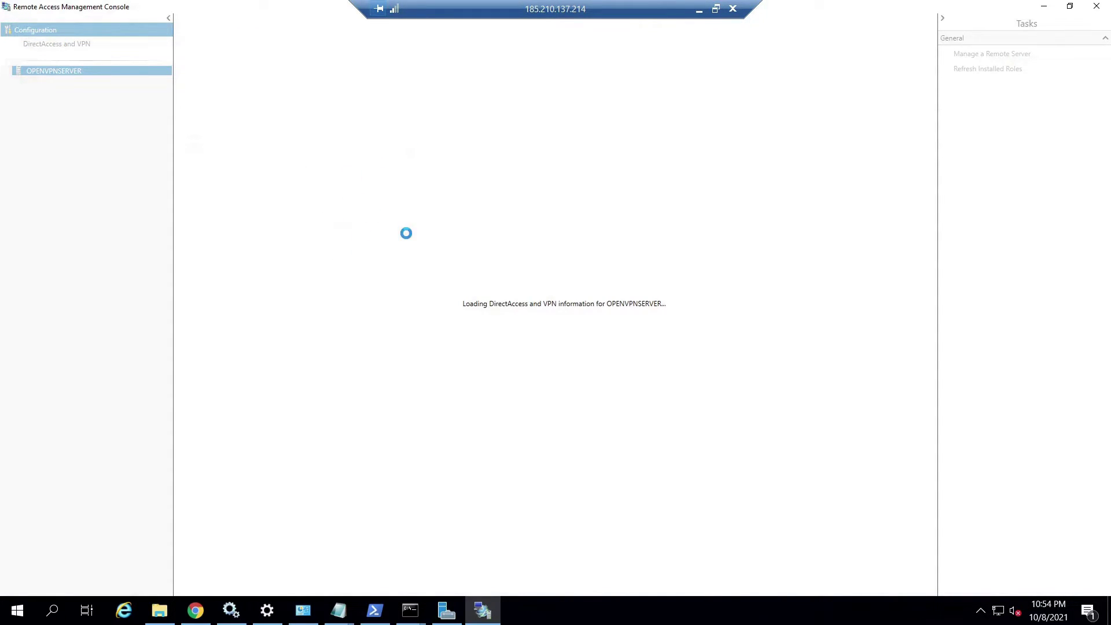
pyautogui.click(254, 160)
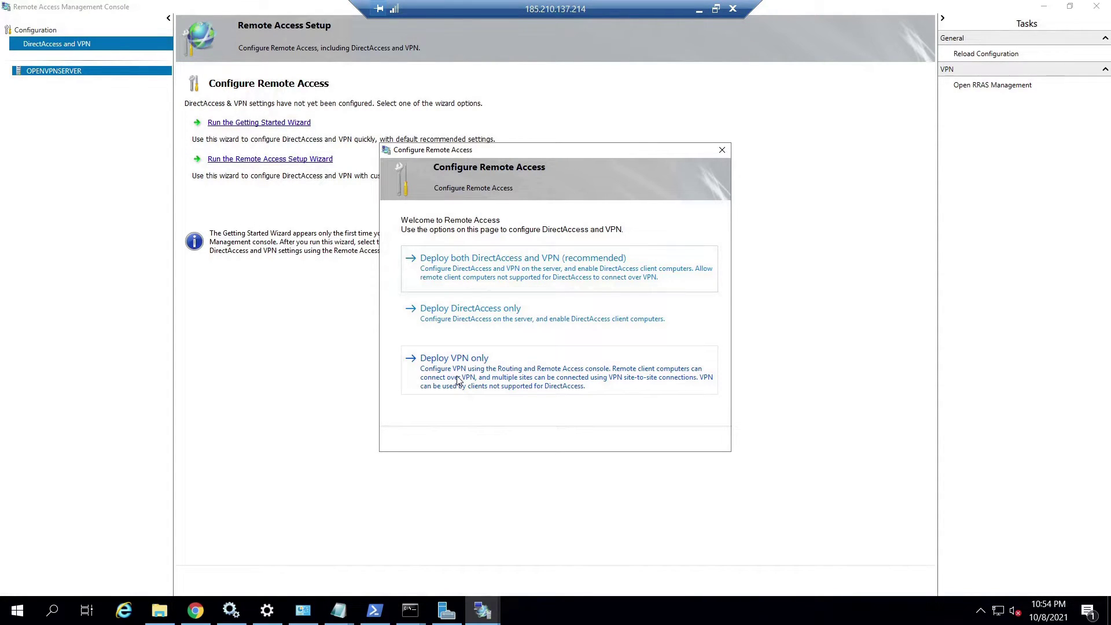
# Choose VPN-only deployment and start configuring Routing and Remote Access on OPENVPNSERVER.
pyautogui.click(463, 376)
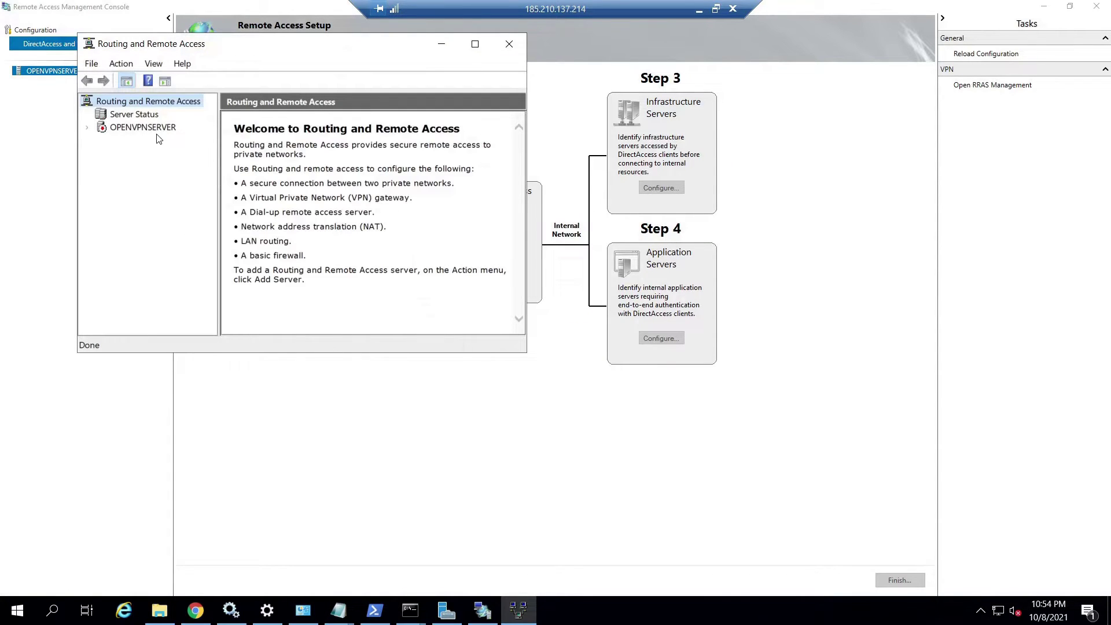
pyautogui.moveTo(284, 47); pyautogui.dragTo(262, 47)
pyautogui.click(113, 128)
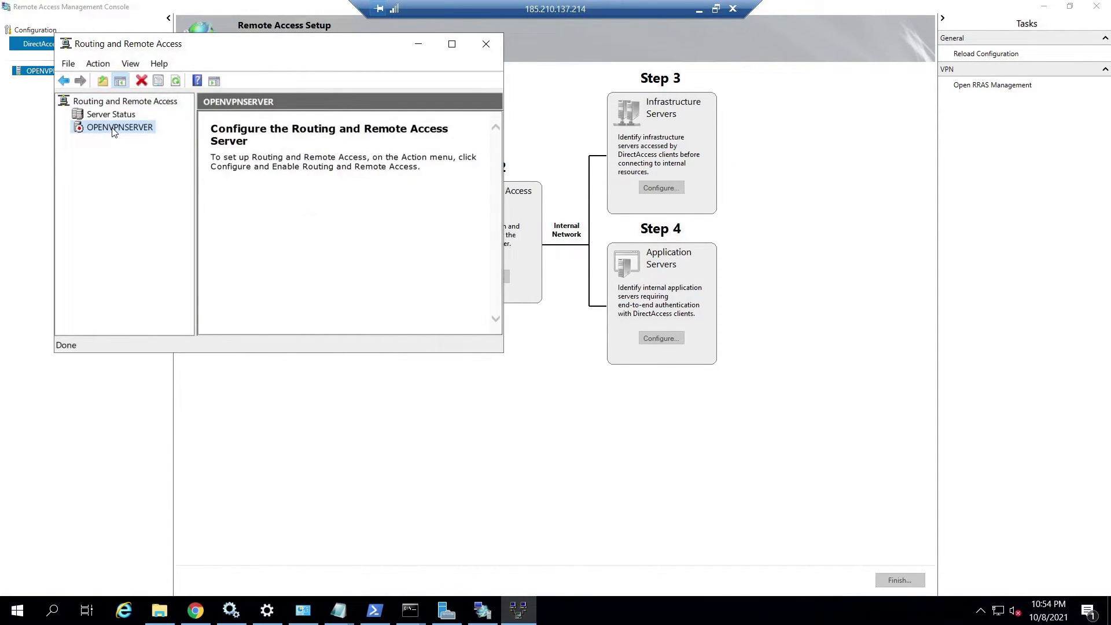
pyautogui.rightClick(114, 132)
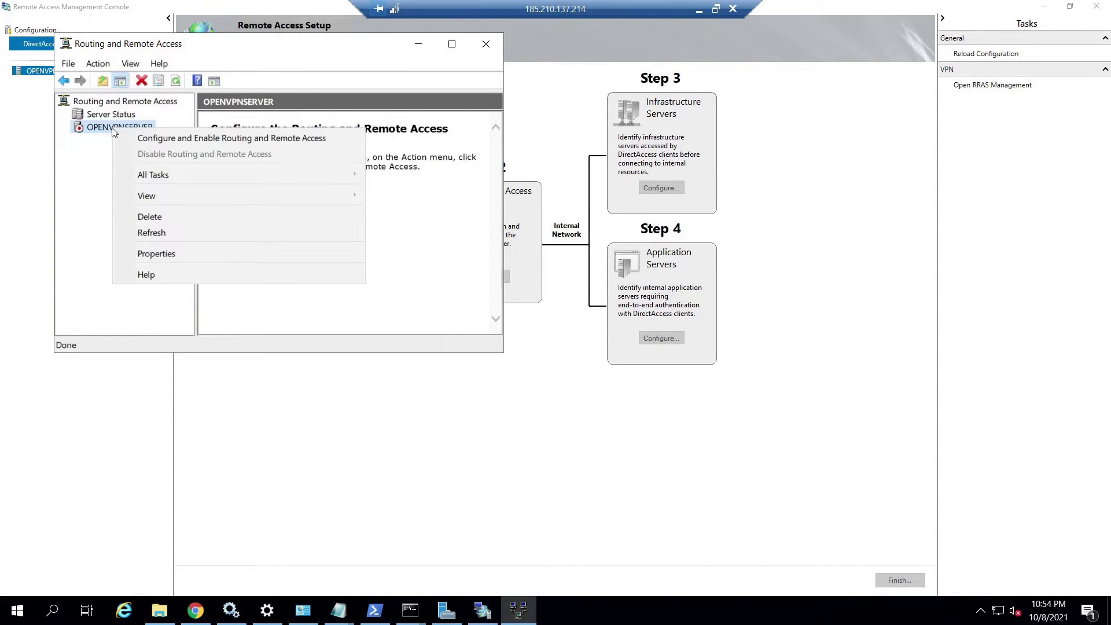
pyautogui.click(156, 139)
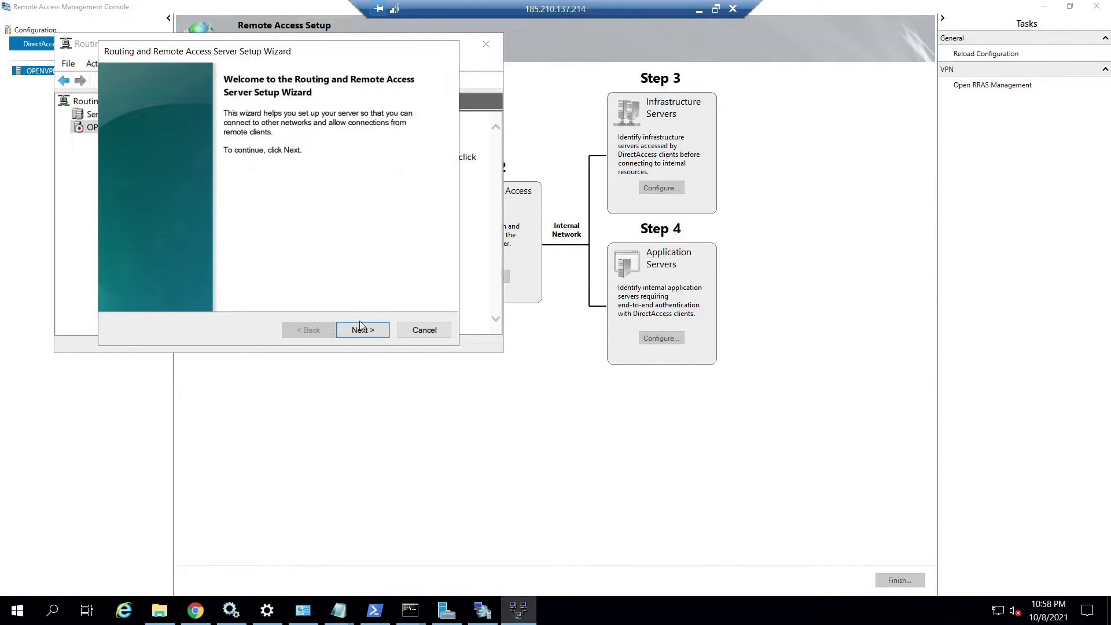
# Set up NAT using Ethernet as the public interface, sharing OpenVPN TAP-Windows6, and finish.
pyautogui.click(361, 329)
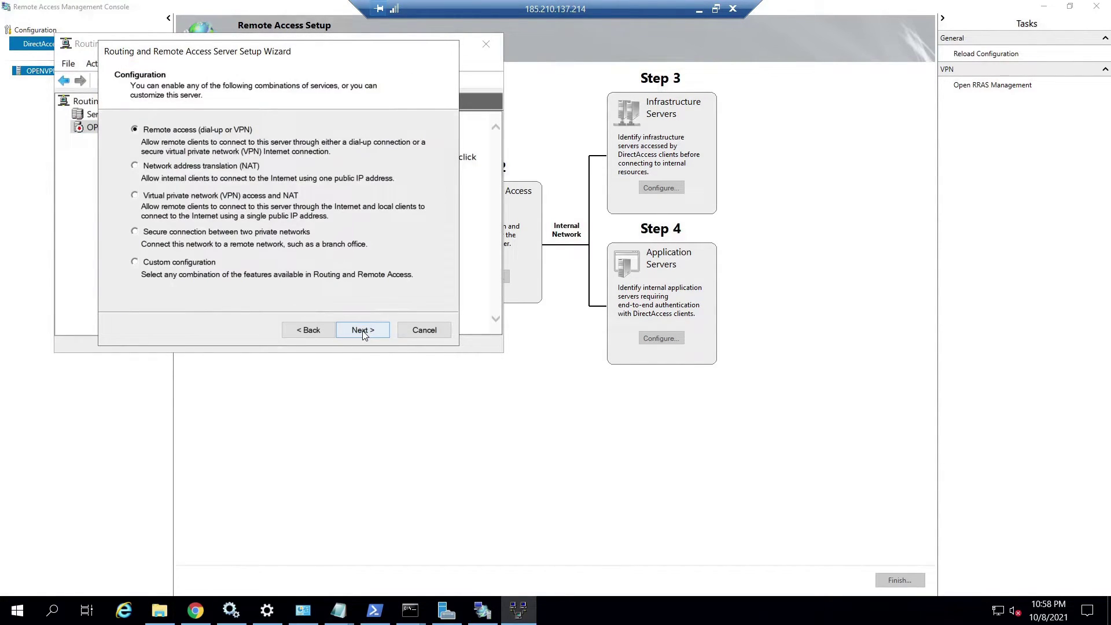
pyautogui.click(241, 167)
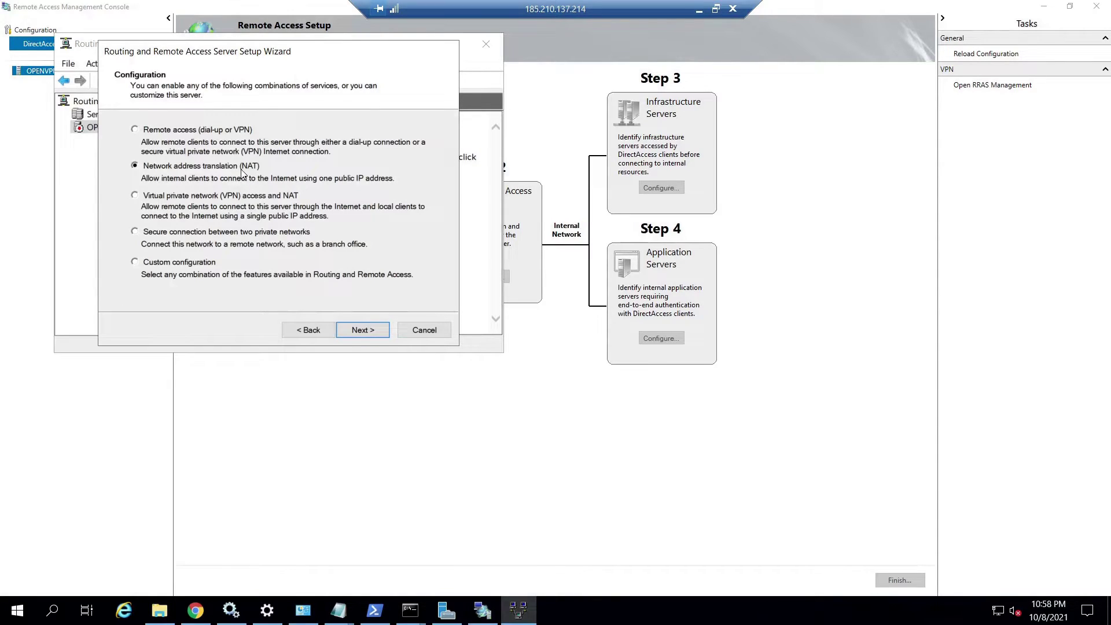
pyautogui.click(362, 331)
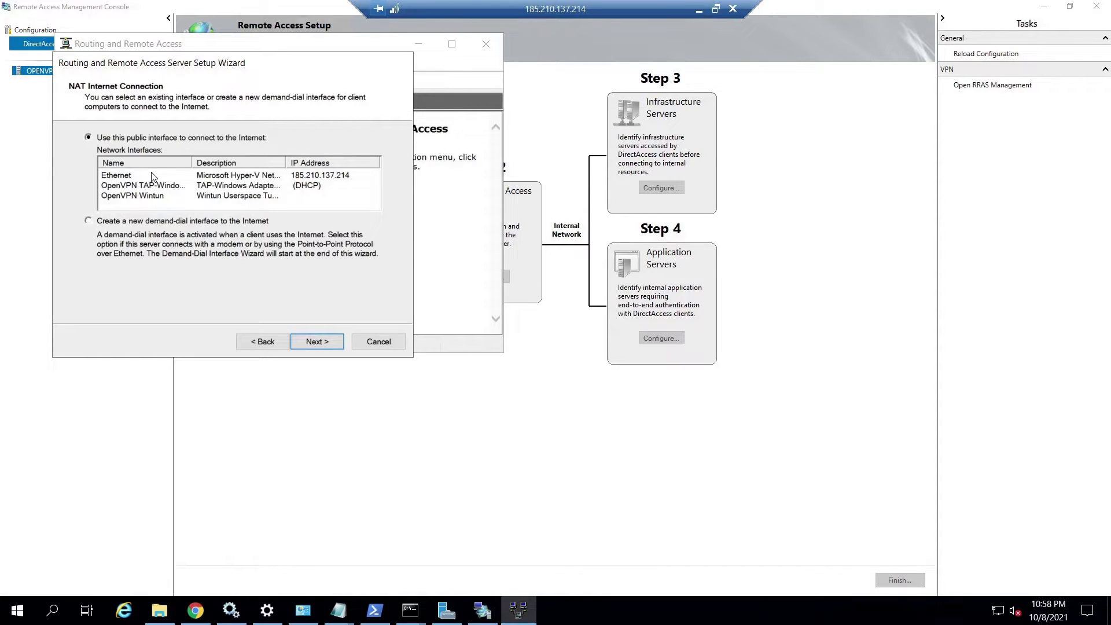
pyautogui.click(130, 178)
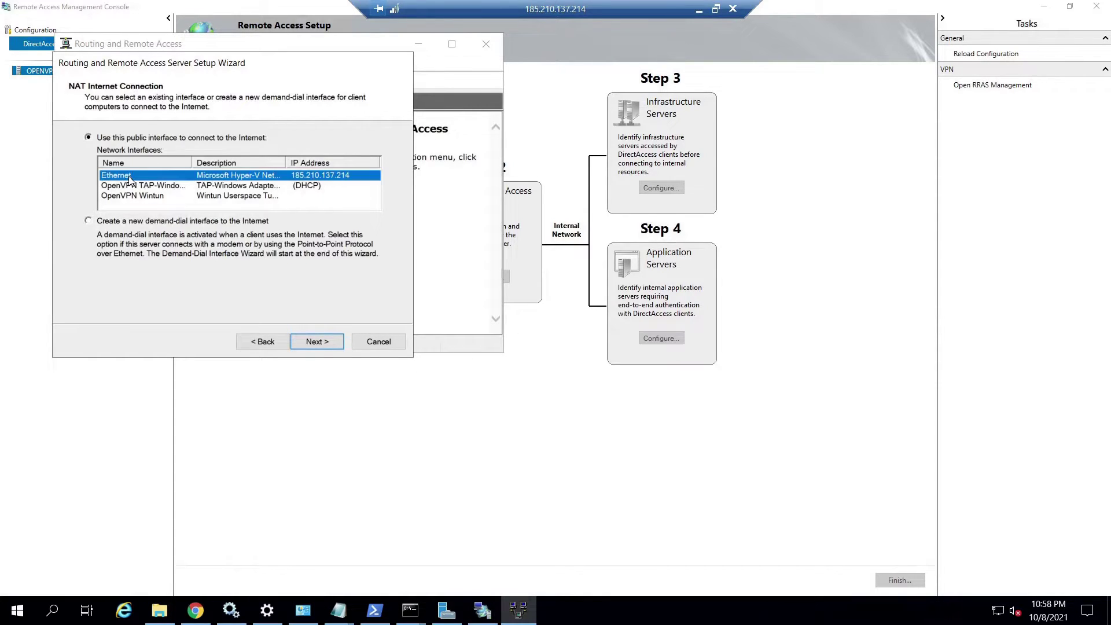
pyautogui.click(314, 342)
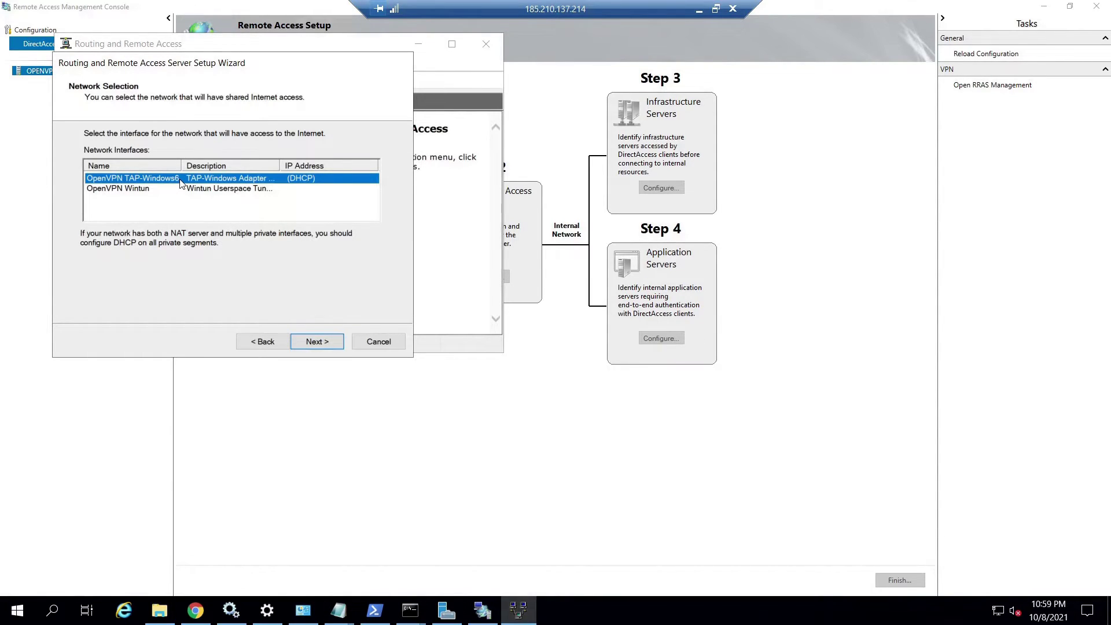
pyautogui.click(313, 343)
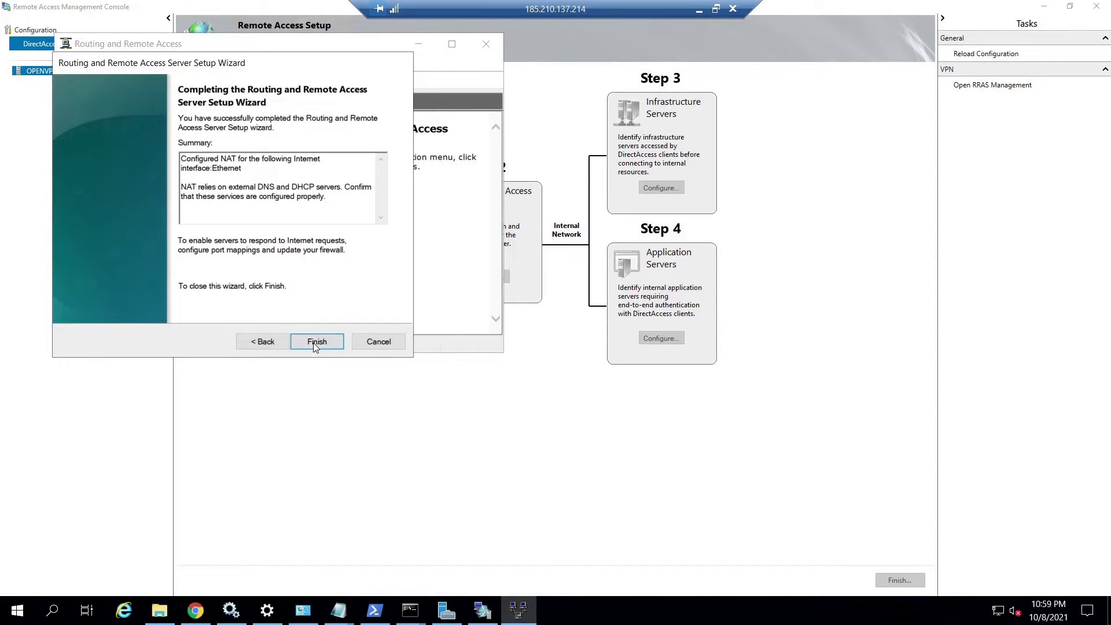
pyautogui.click(314, 342)
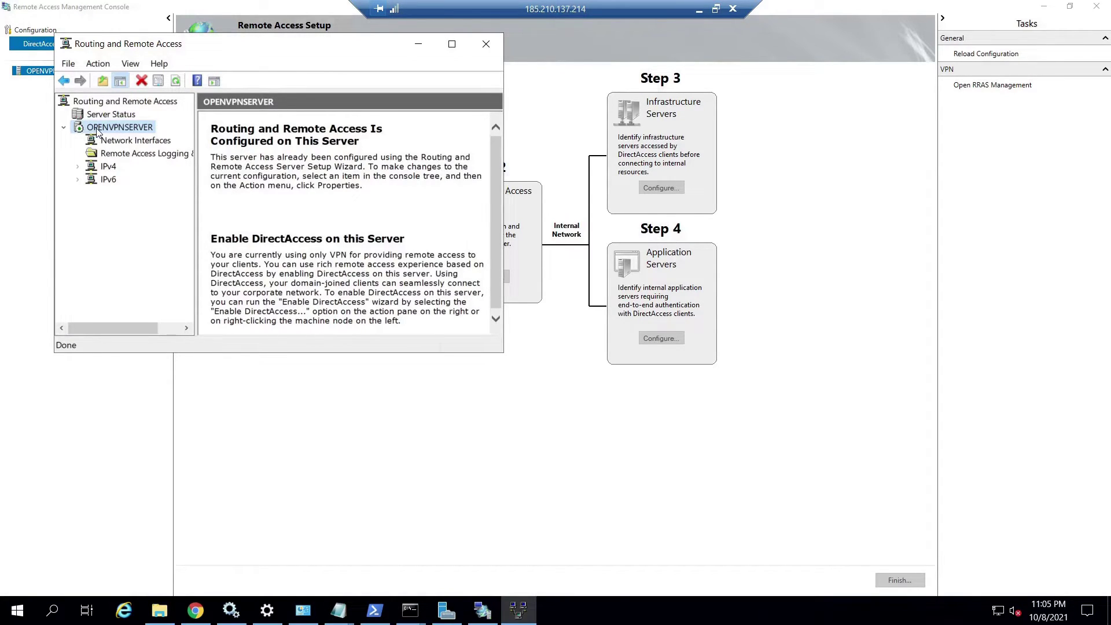
# Enable Remote Desktop forwarding on the Ethernet NAT interface to private address 185.210.137.214, and apply.
pyautogui.click(79, 168)
pyautogui.click(123, 220)
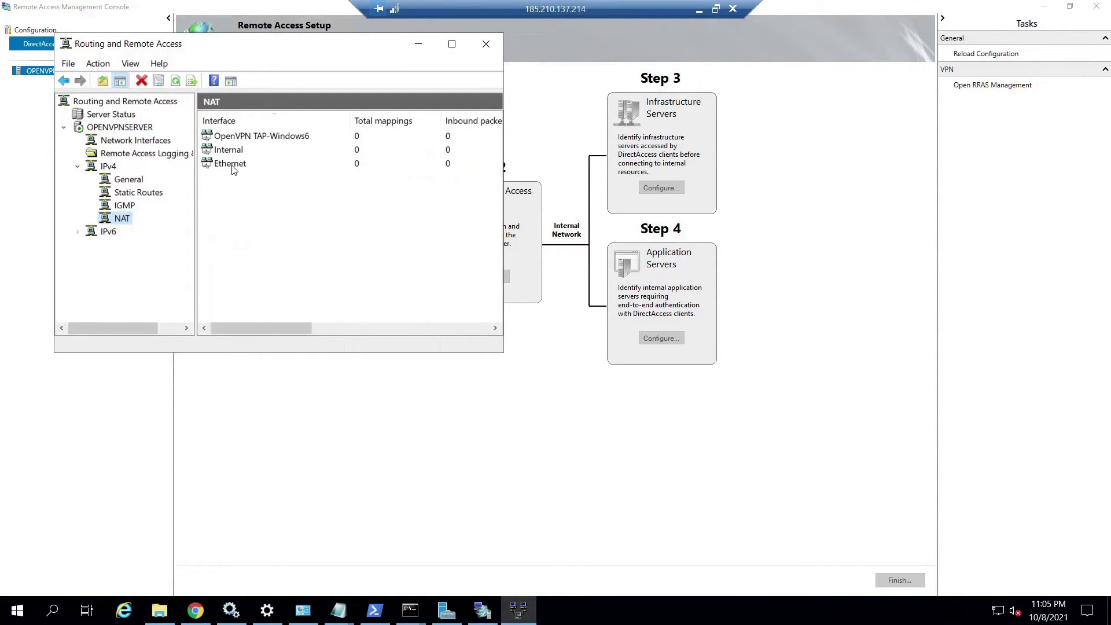
pyautogui.click(232, 164)
pyautogui.rightClick(232, 165)
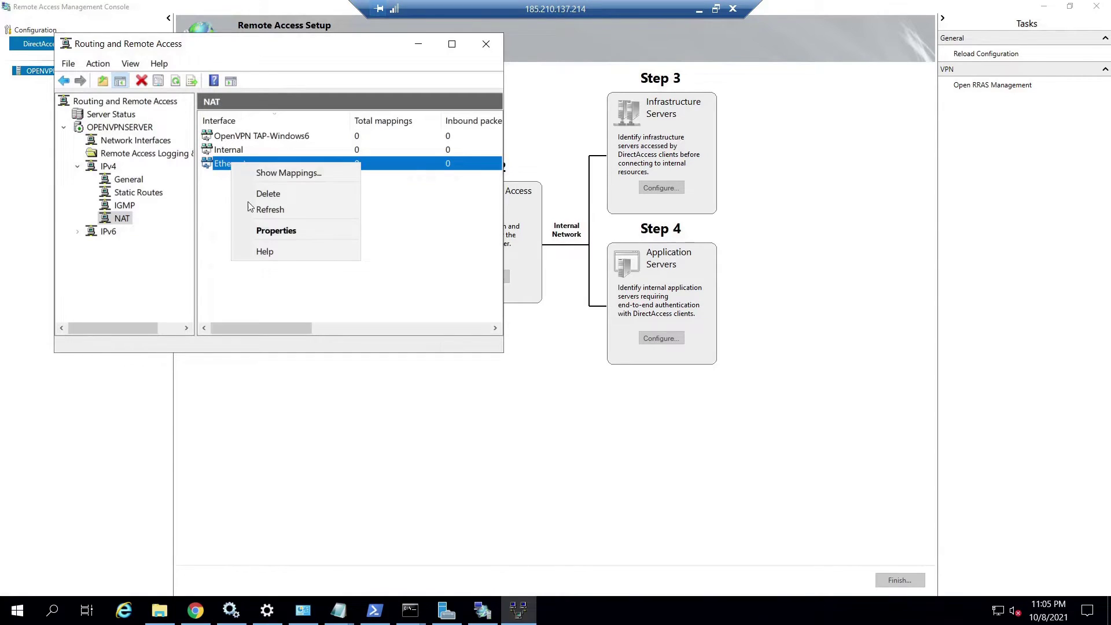
pyautogui.click(261, 230)
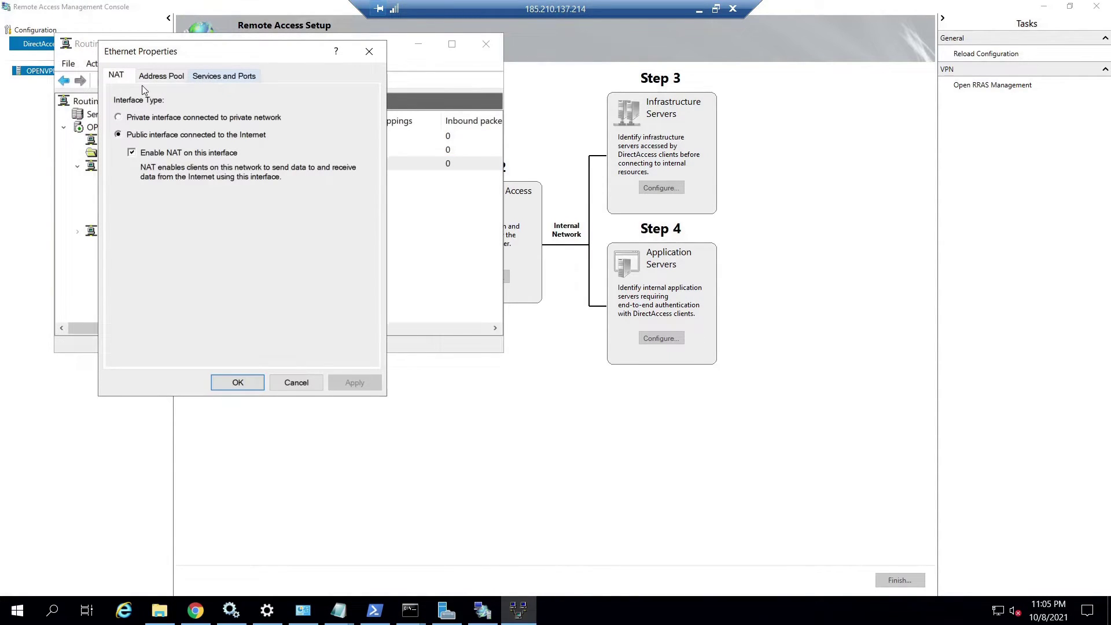
pyautogui.click(216, 77)
pyautogui.click(123, 237)
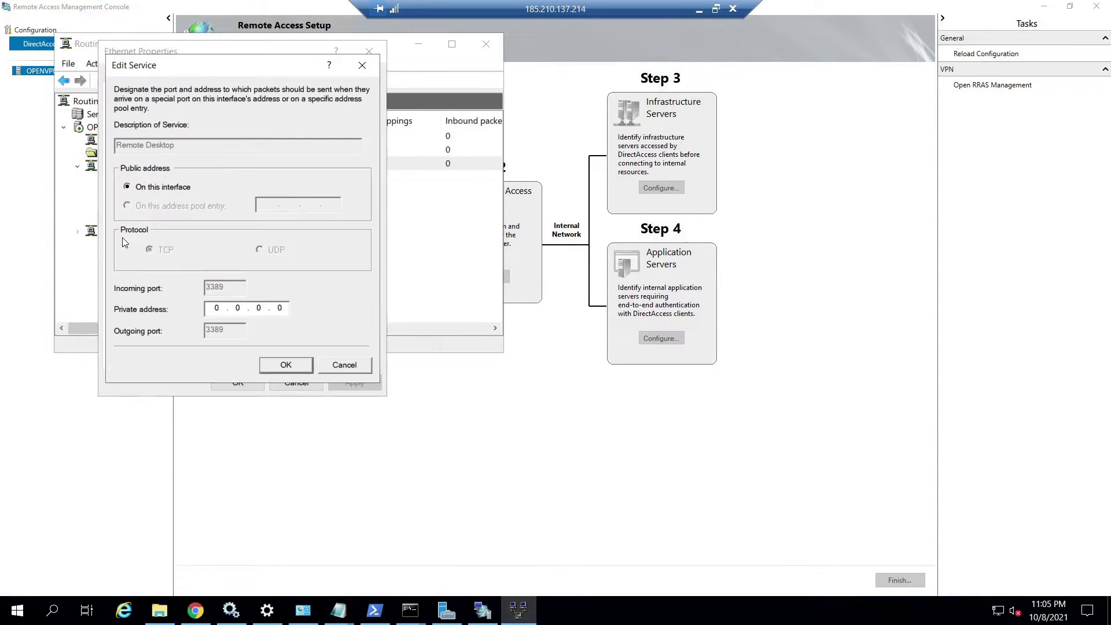
pyautogui.write('185.210.137.214')
pyautogui.click(286, 365)
pyautogui.click(349, 383)
pyautogui.click(238, 384)
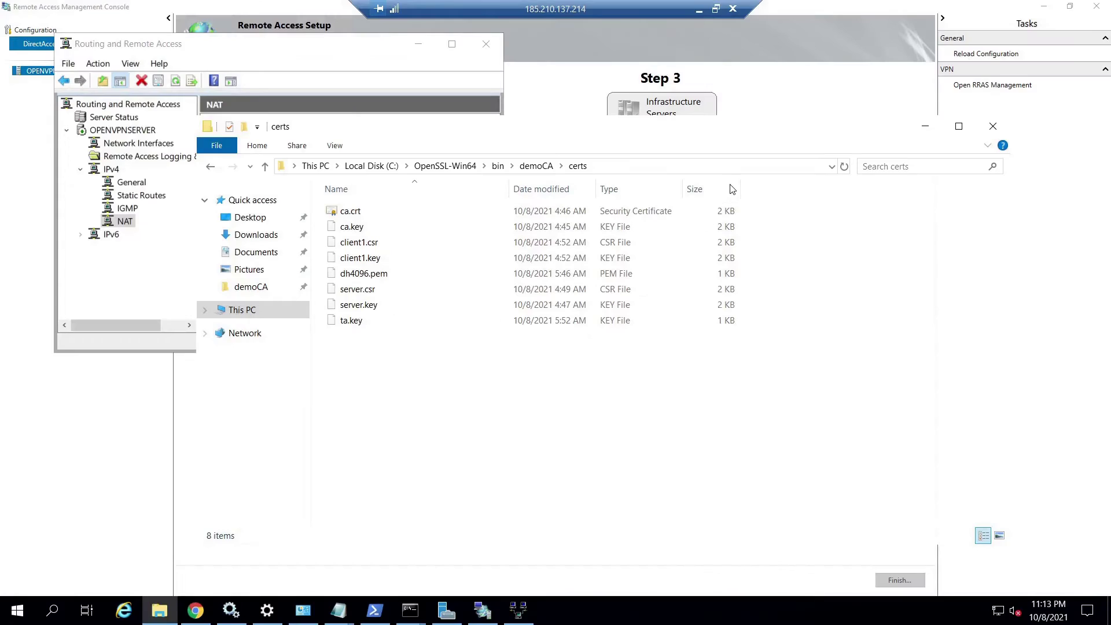
# Copy server.ovpn from C:\Program Files\OpenVPN\sample-config.
pyautogui.click(959, 126)
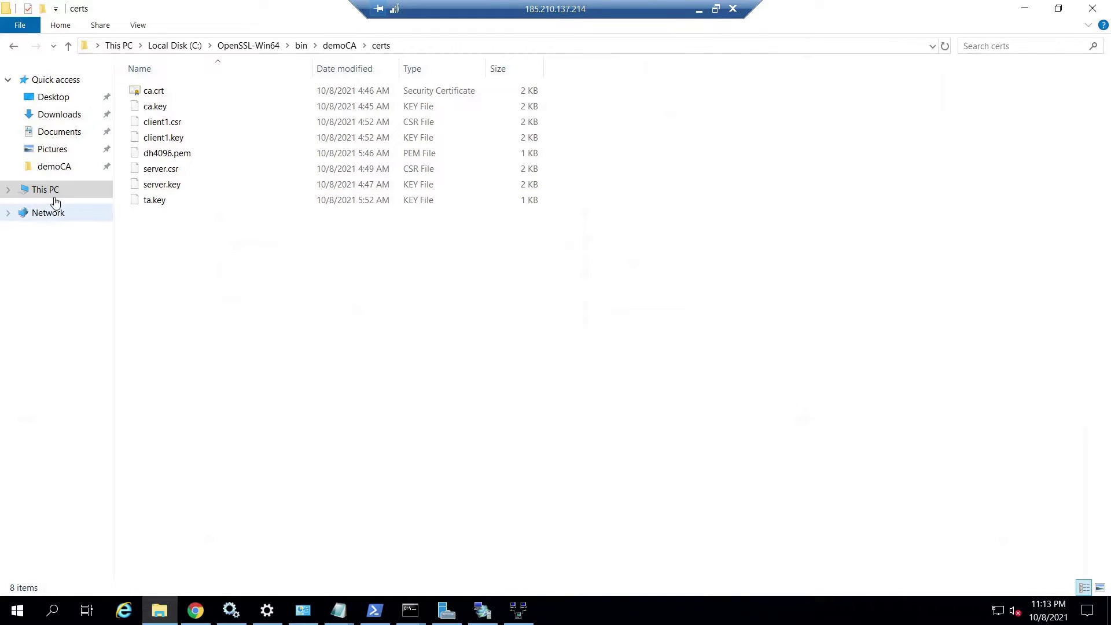
pyautogui.click(50, 196)
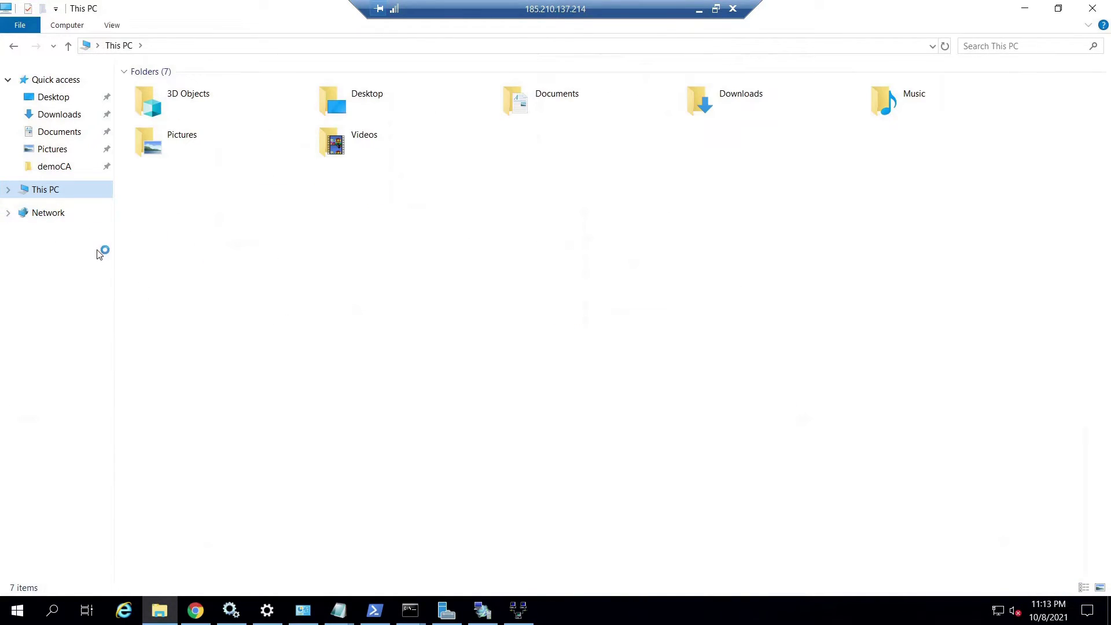
pyautogui.click(286, 212)
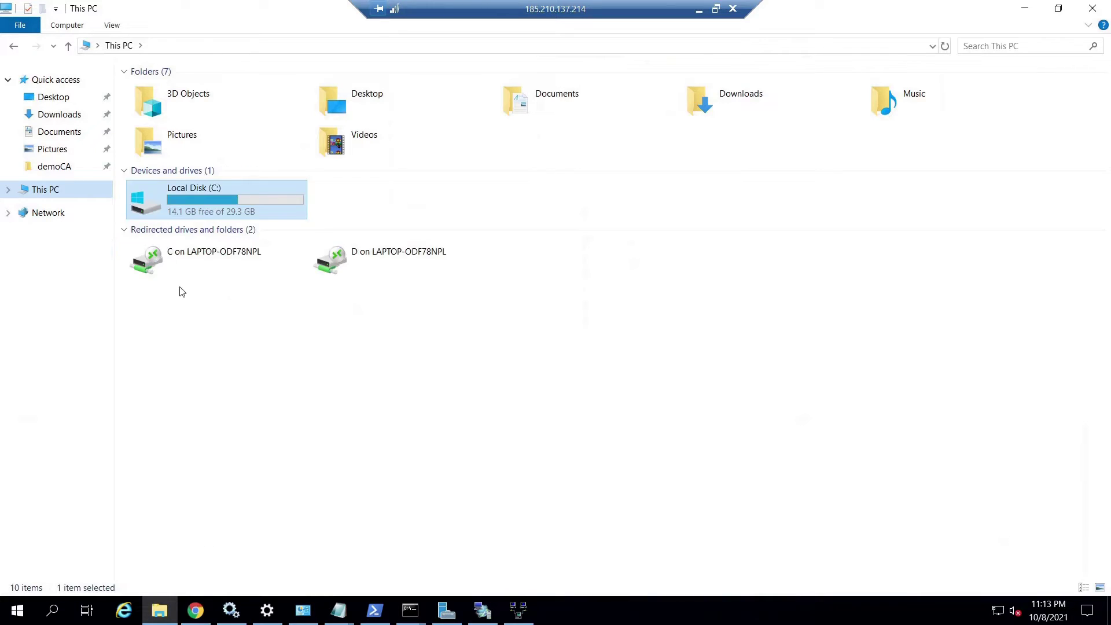
pyautogui.doubleClick(217, 192)
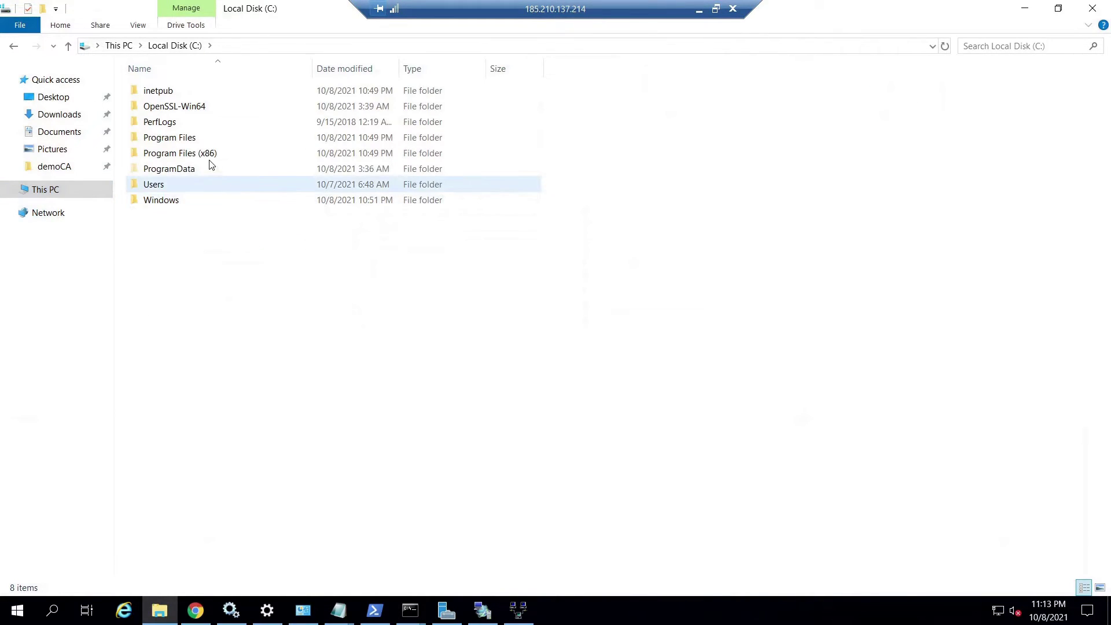
pyautogui.doubleClick(199, 140)
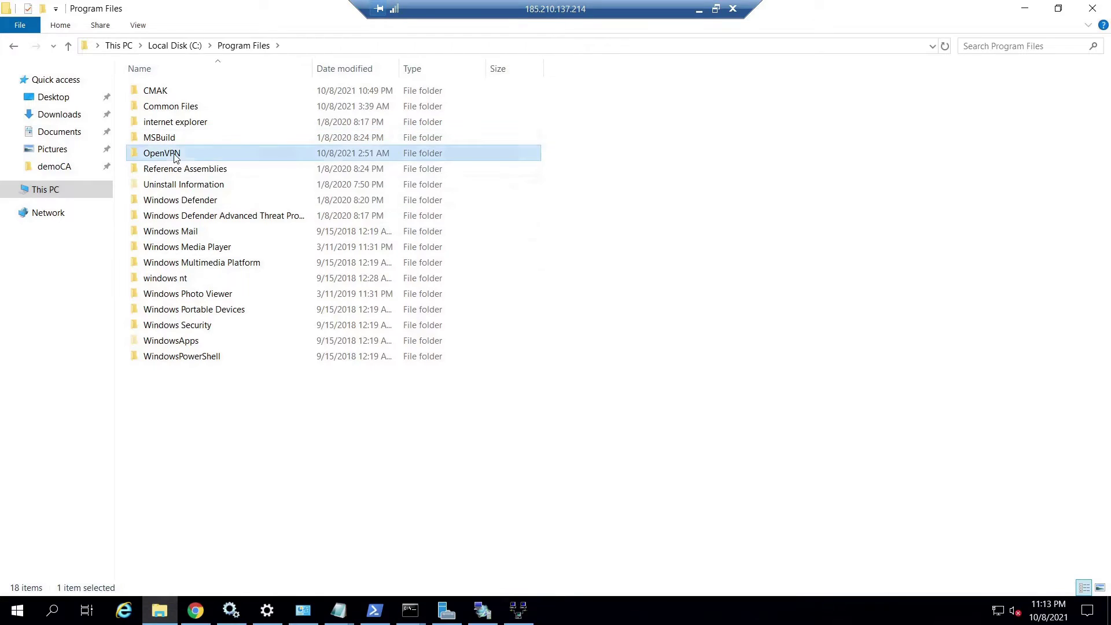
pyautogui.doubleClick(175, 155)
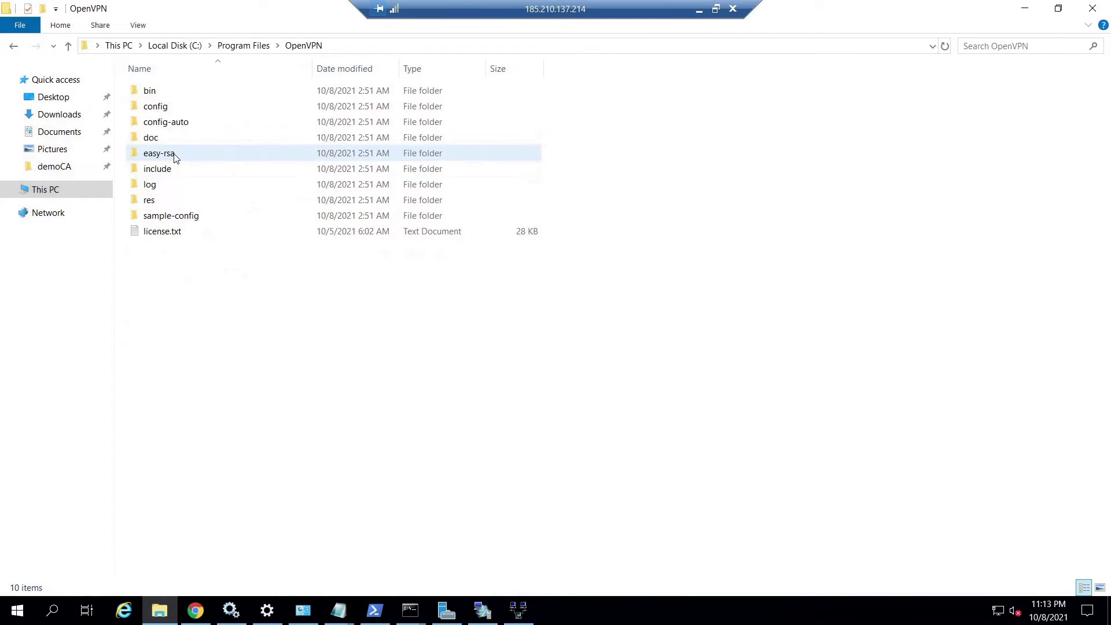
pyautogui.doubleClick(166, 220)
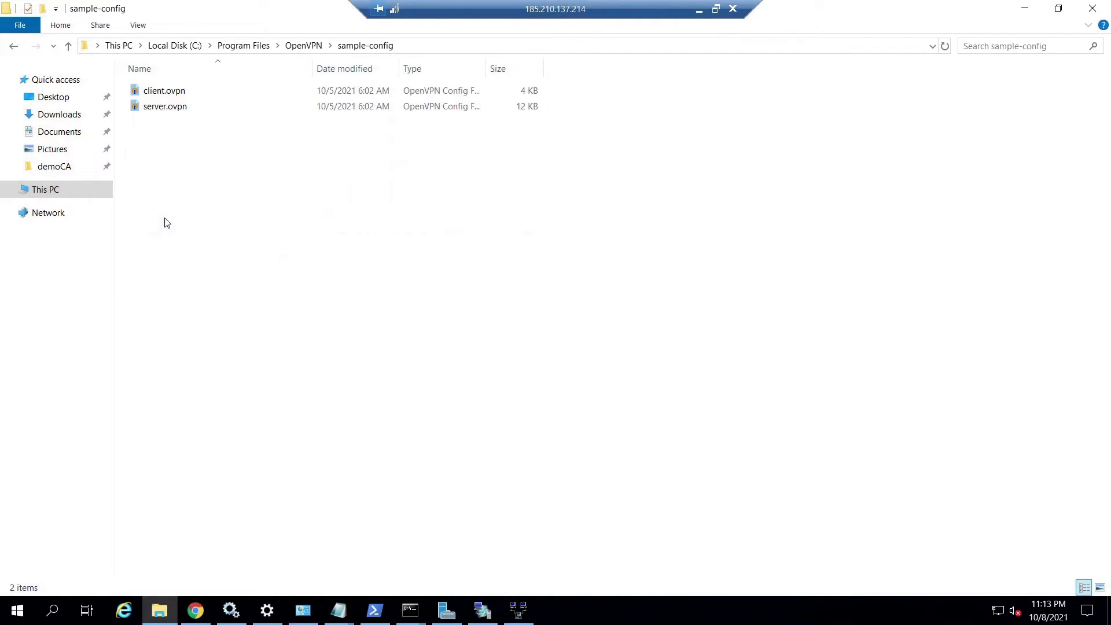
pyautogui.click(181, 112)
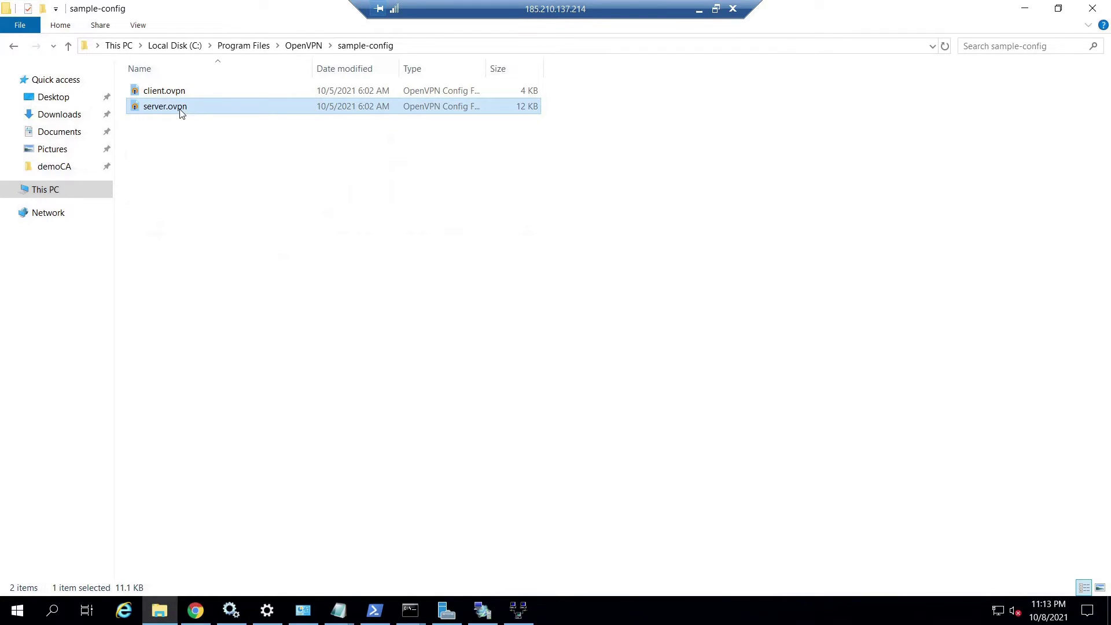
pyautogui.rightClick(181, 112)
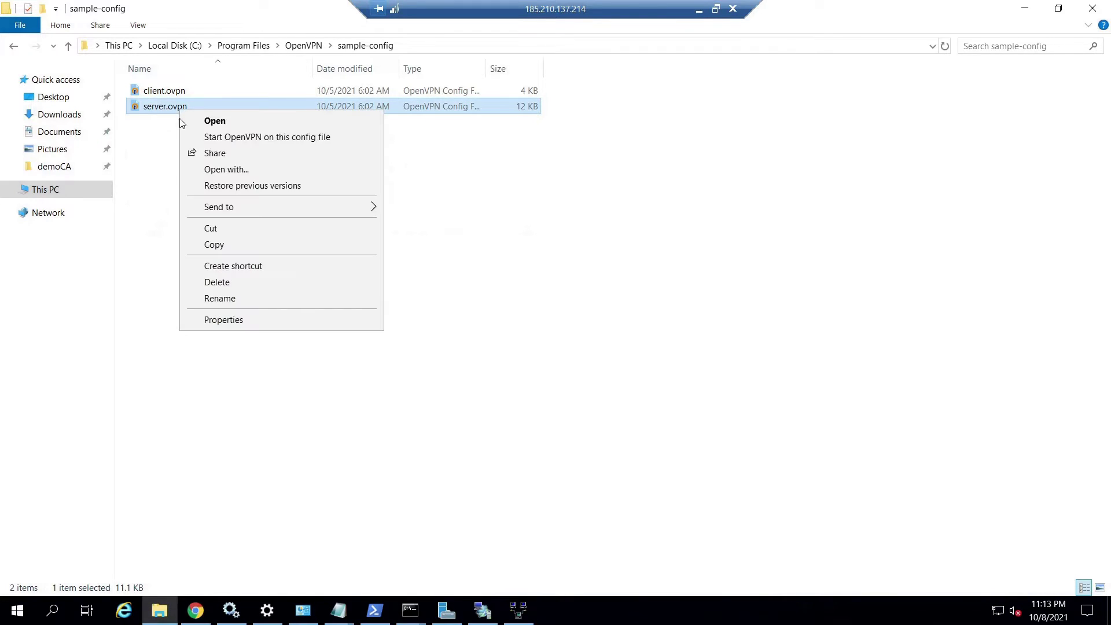
pyautogui.click(215, 245)
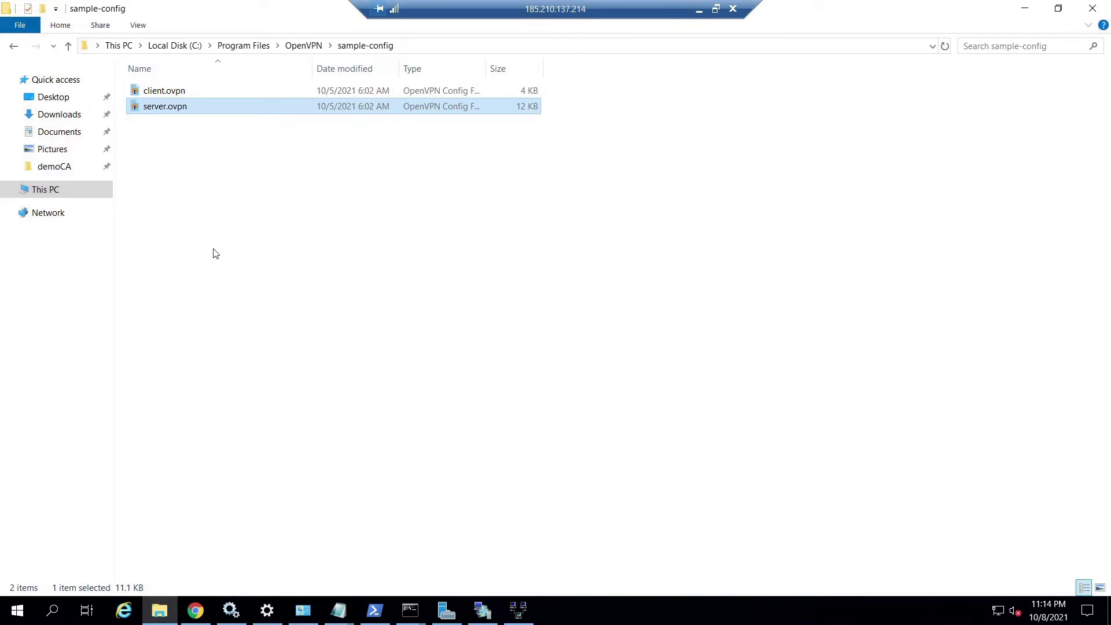
# Paste server.ovpn into the OpenVPN config folder and choose an app to open it.
pyautogui.press('BackSpace')
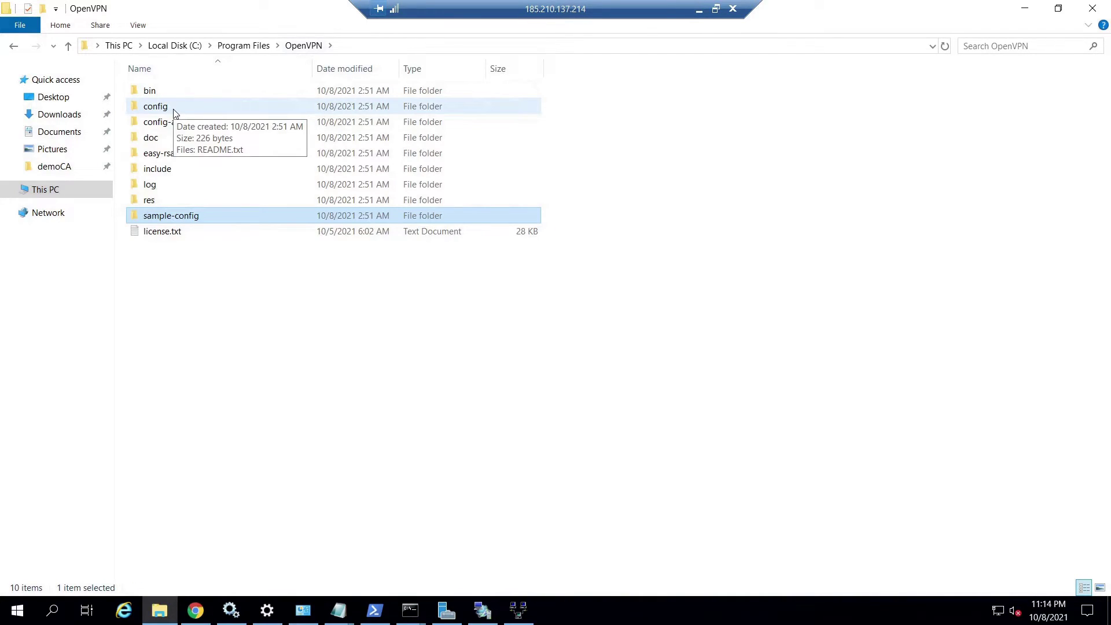
pyautogui.doubleClick(174, 111)
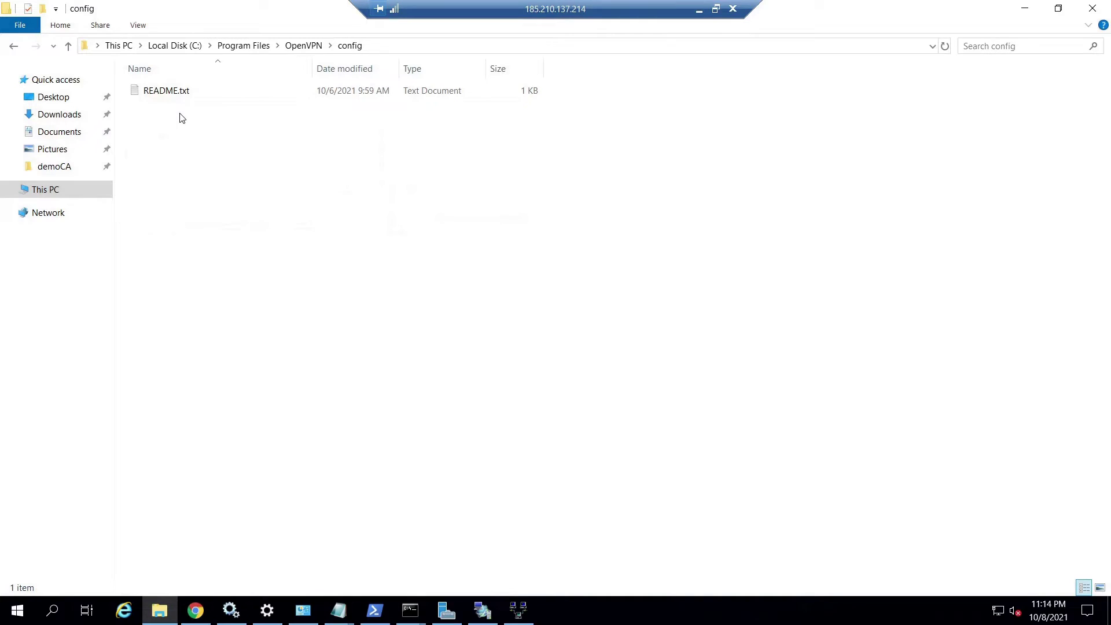
pyautogui.rightClick(180, 113)
pyautogui.click(205, 221)
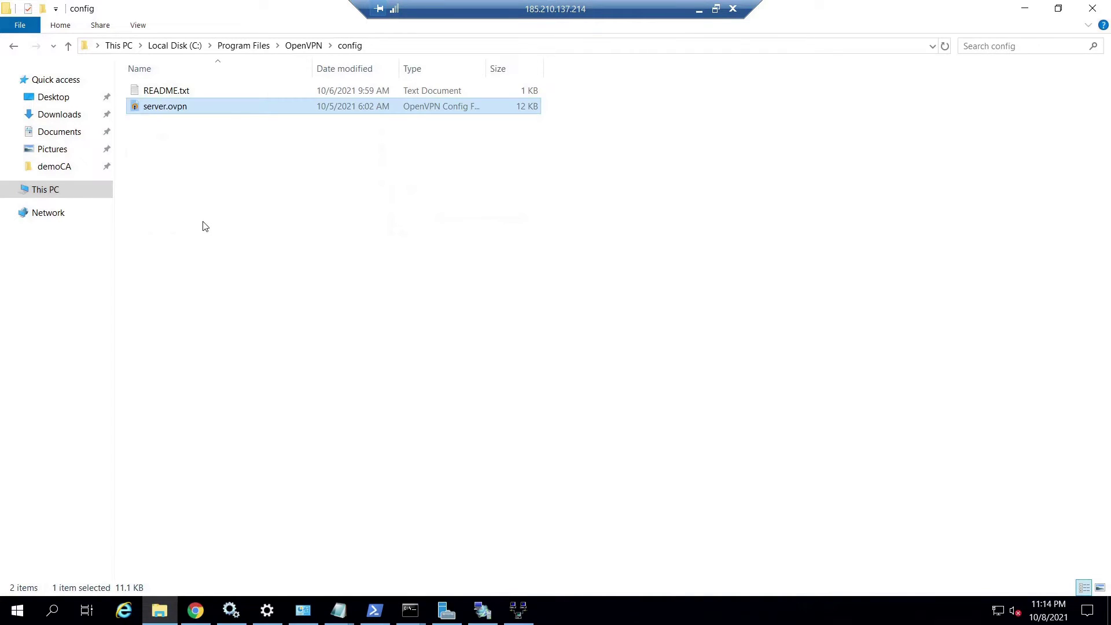
pyautogui.click(376, 49)
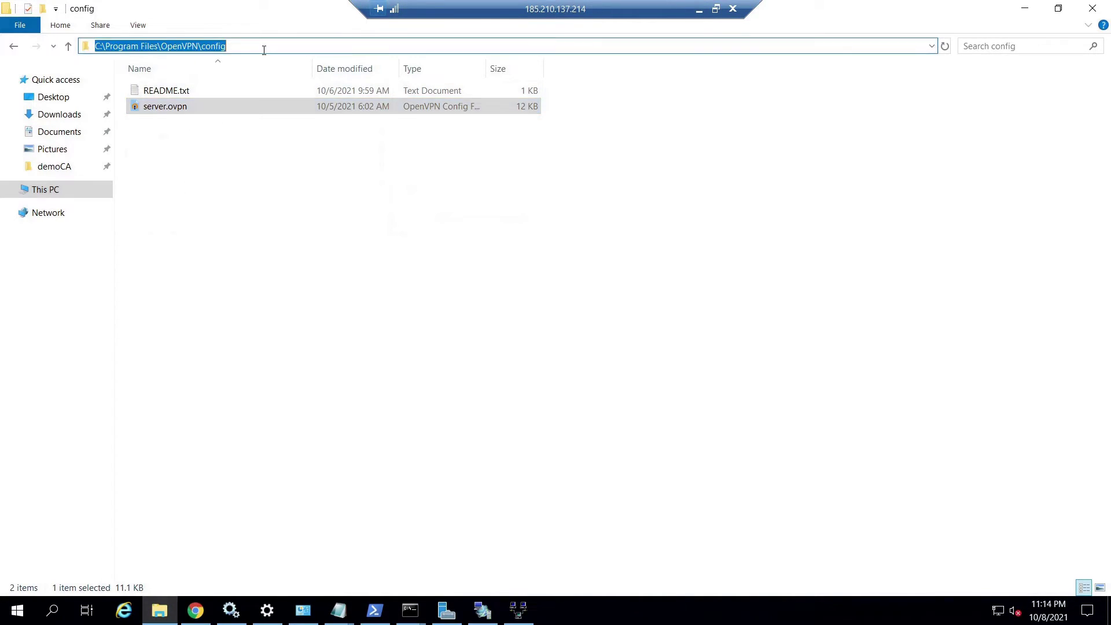
pyautogui.click(232, 48)
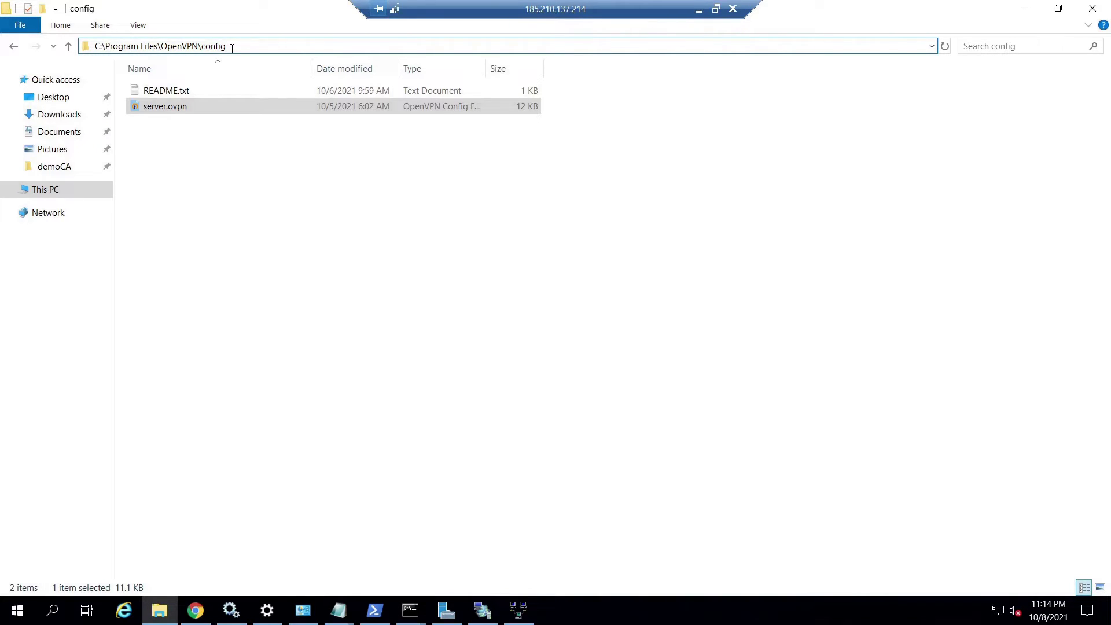
pyautogui.rightClick(173, 106)
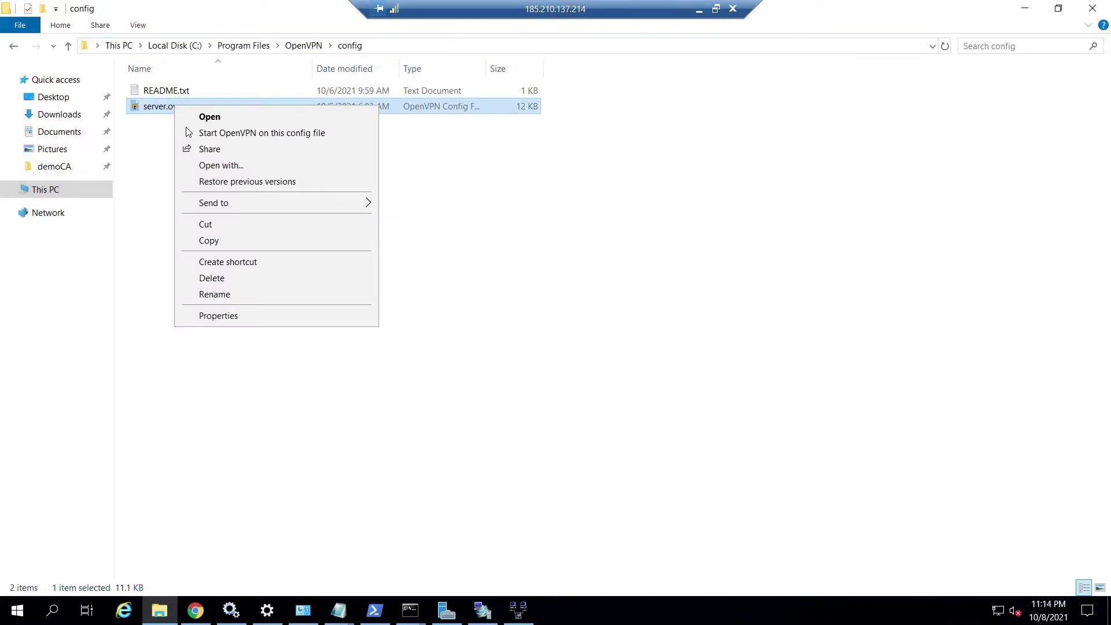
pyautogui.click(215, 167)
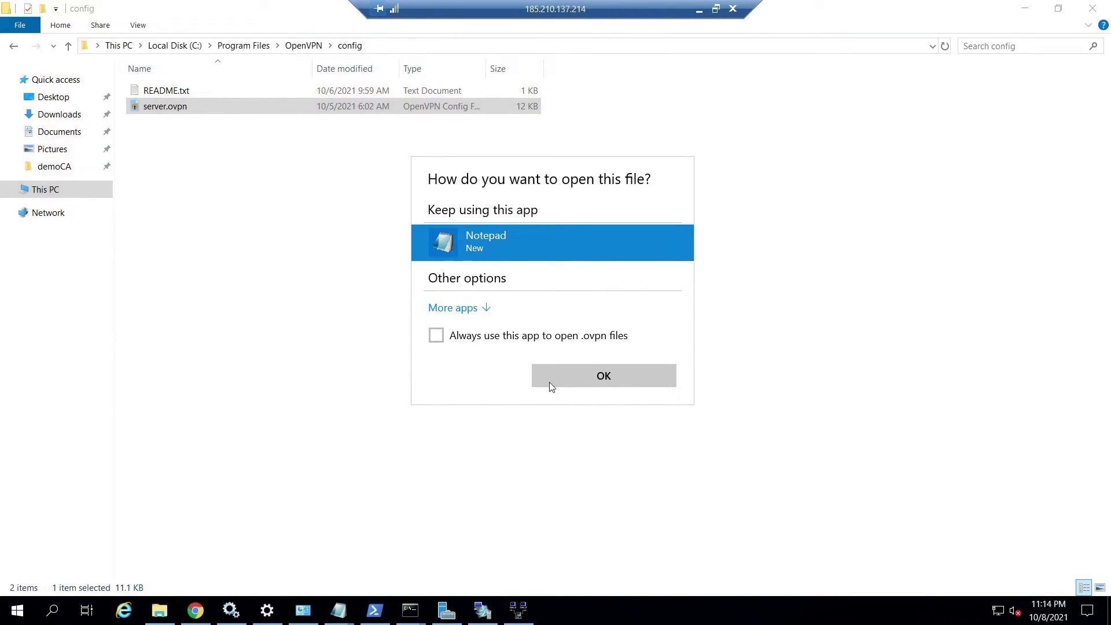
# Open server.ovpn in a maximized Notepad window and scroll down through it.
pyautogui.click(575, 386)
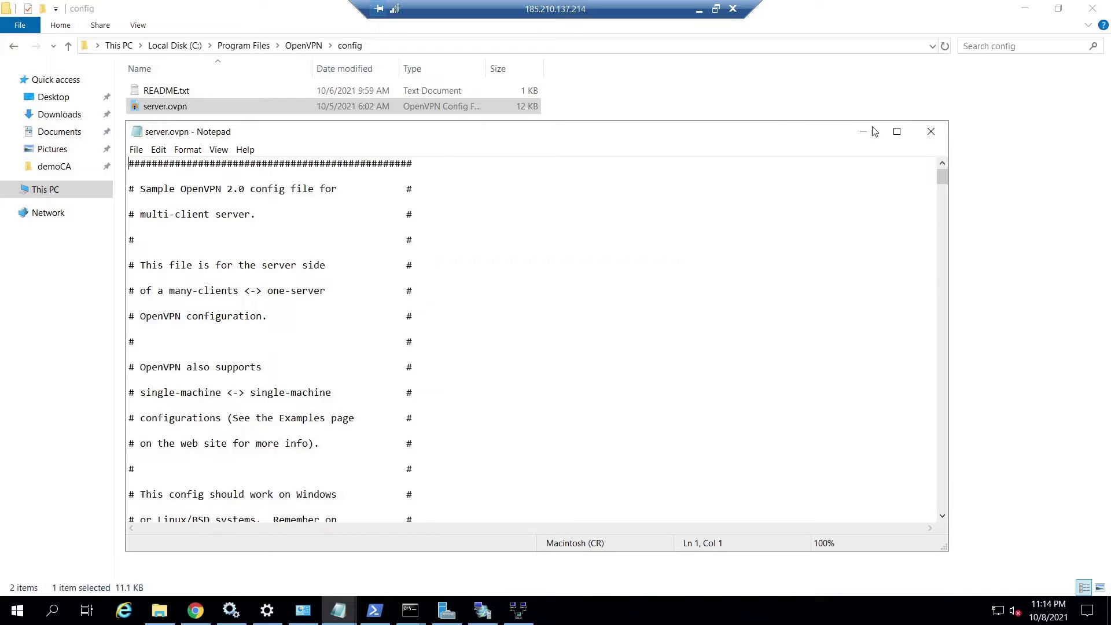
pyautogui.click(898, 132)
pyautogui.scroll(-3, 210, 245)
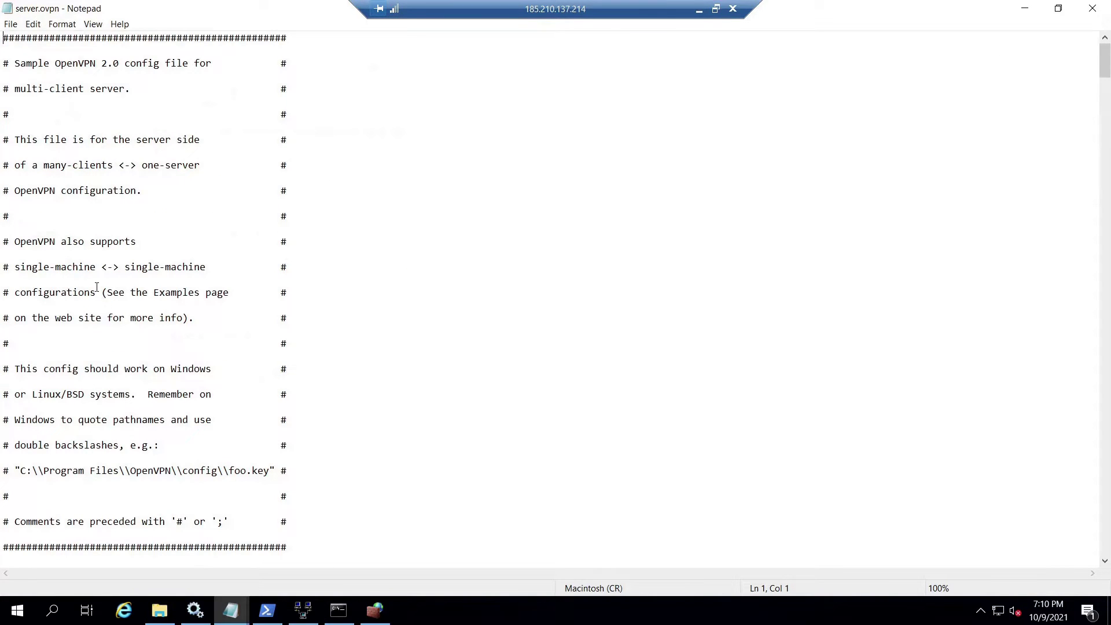
pyautogui.scroll(-4, 97, 288)
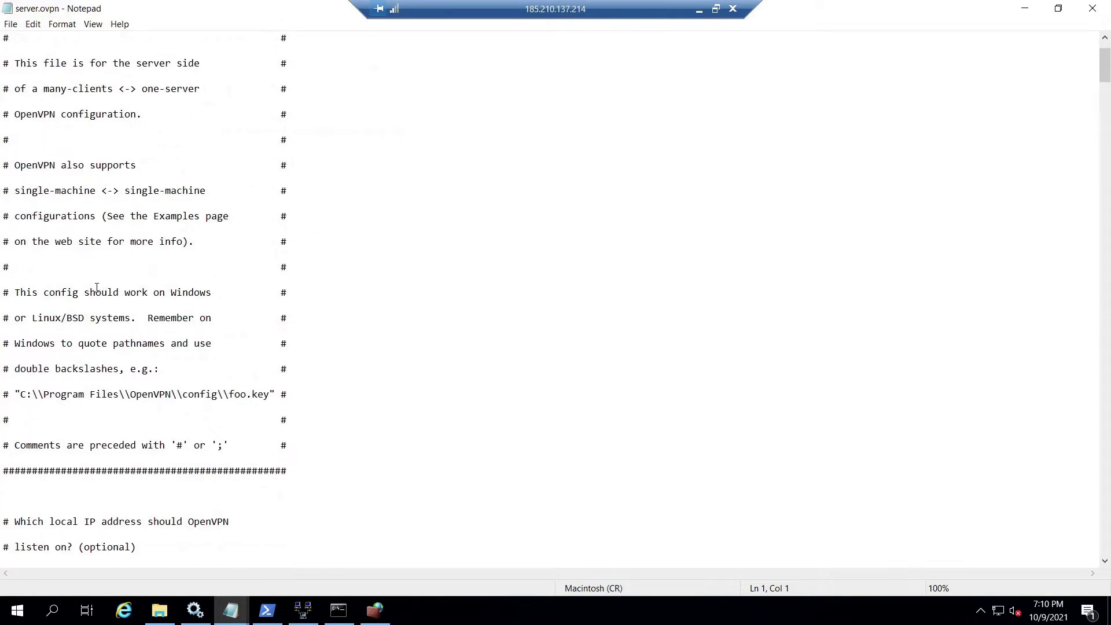
pyautogui.scroll(-3, 97, 288)
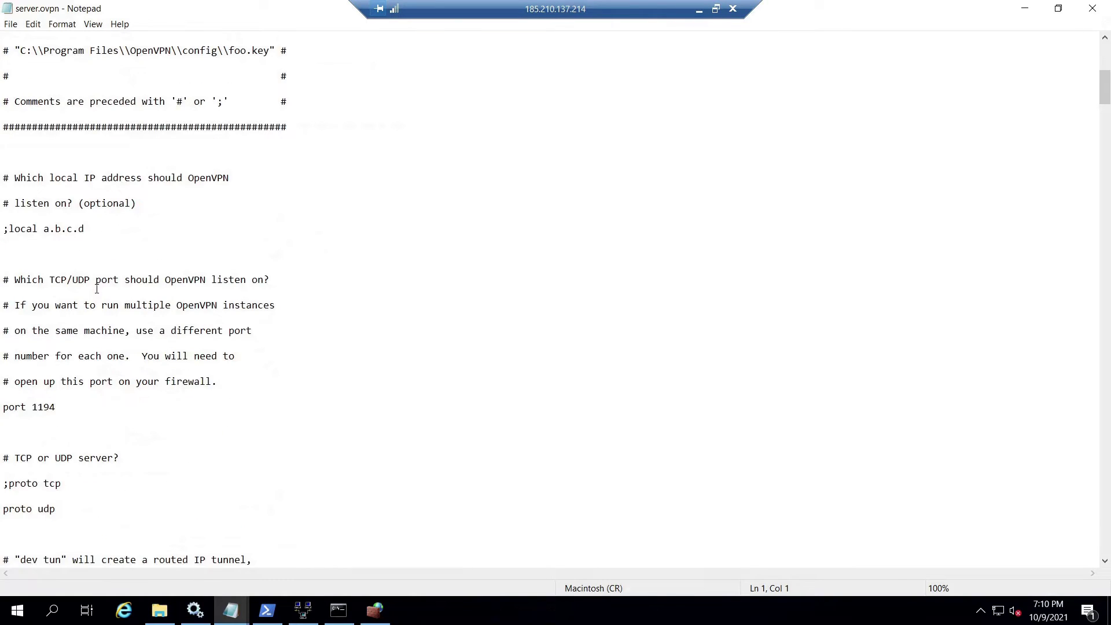
pyautogui.scroll(-1, 97, 289)
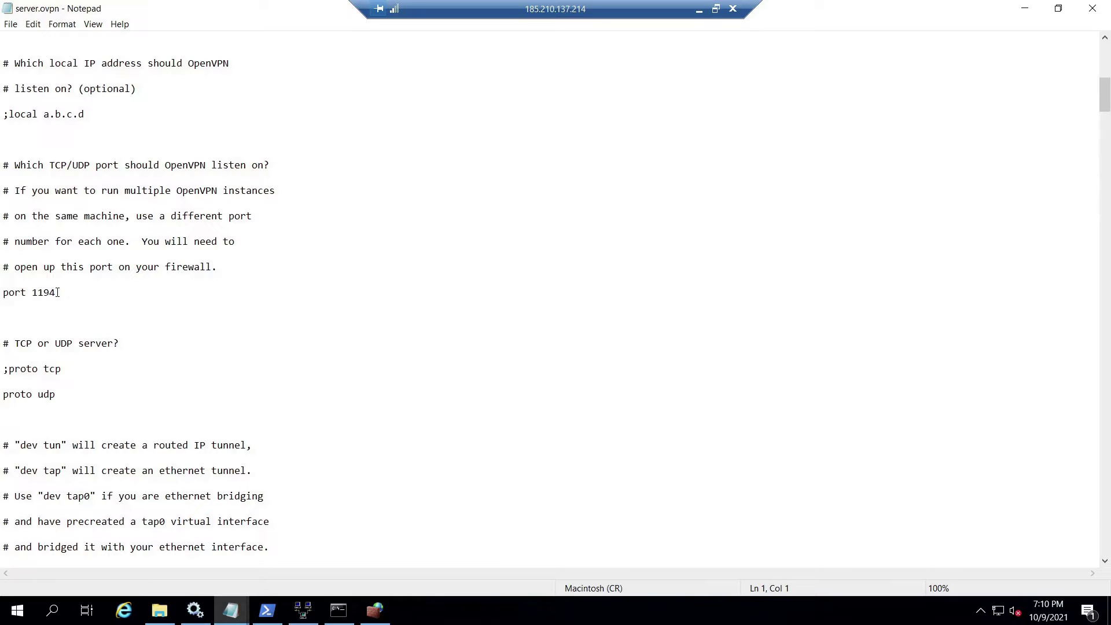
pyautogui.scroll(-15, 57, 330)
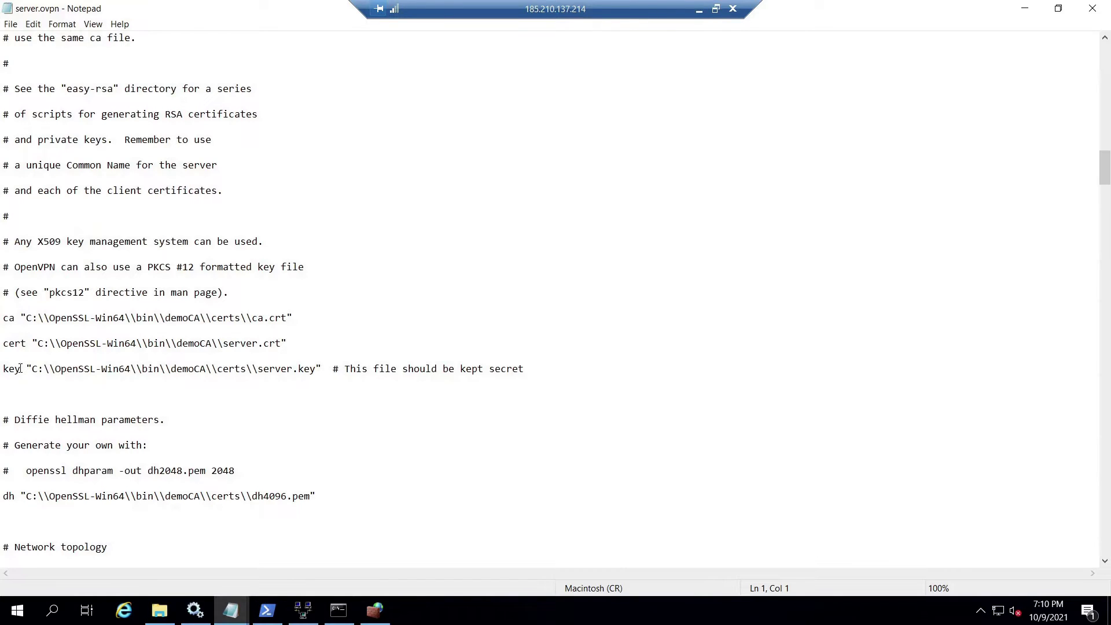
# Review the ca, cert, key and dh certificate path lines.
pyautogui.click(15, 319)
pyautogui.scroll(-1, 63, 325)
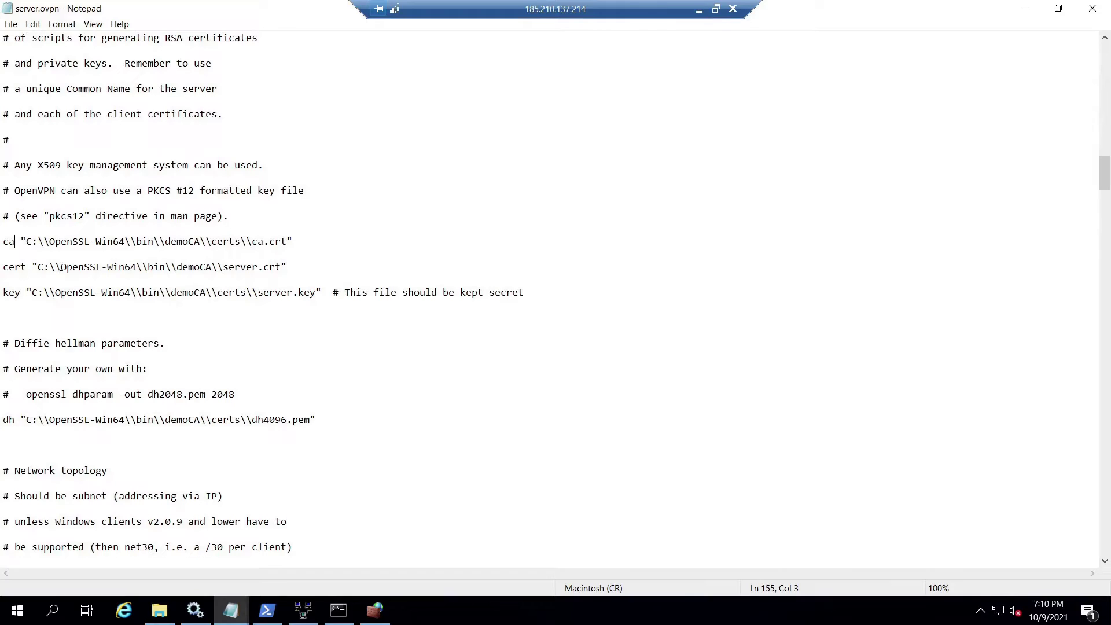
pyautogui.click(26, 267)
pyautogui.scroll(-3, 21, 284)
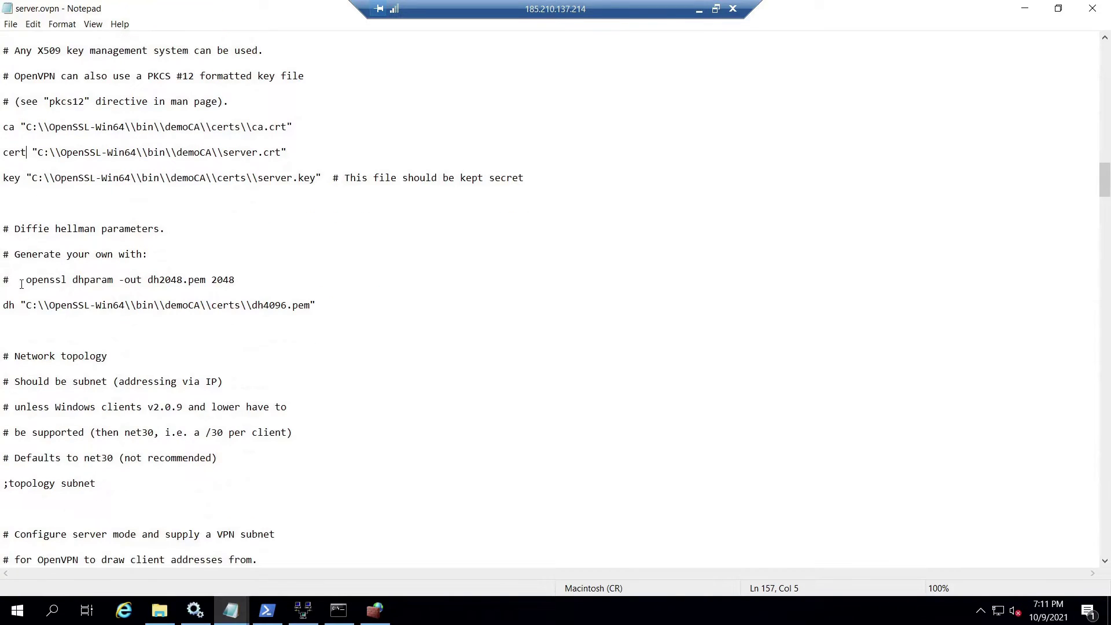
pyautogui.scroll(-1, 21, 285)
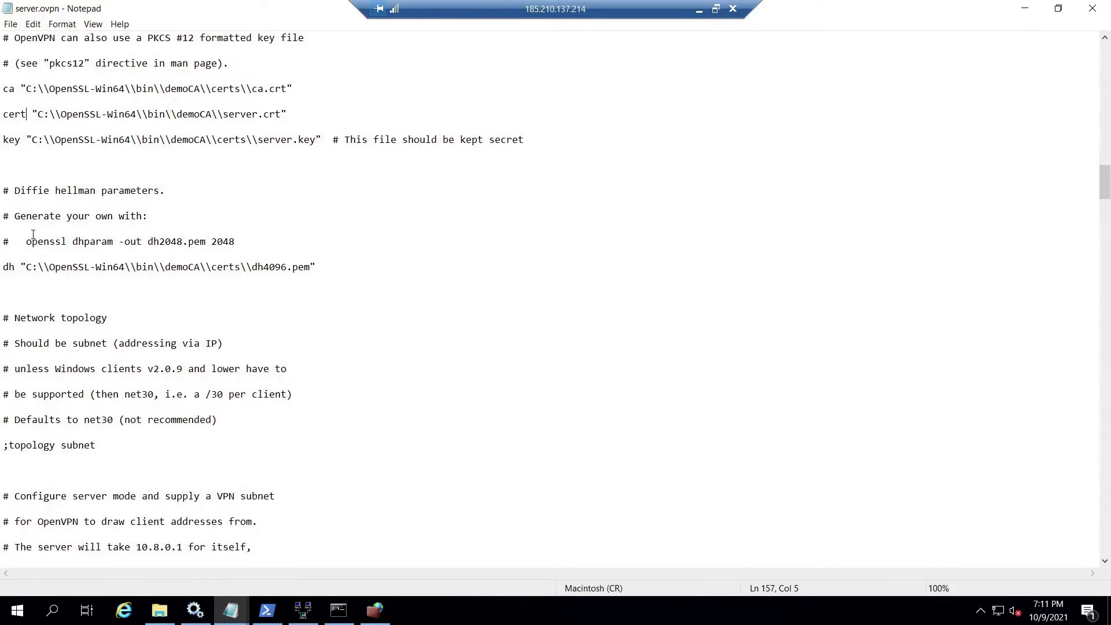
pyautogui.click(11, 268)
pyautogui.press('Left')
pyautogui.scroll(-20, 174, 214)
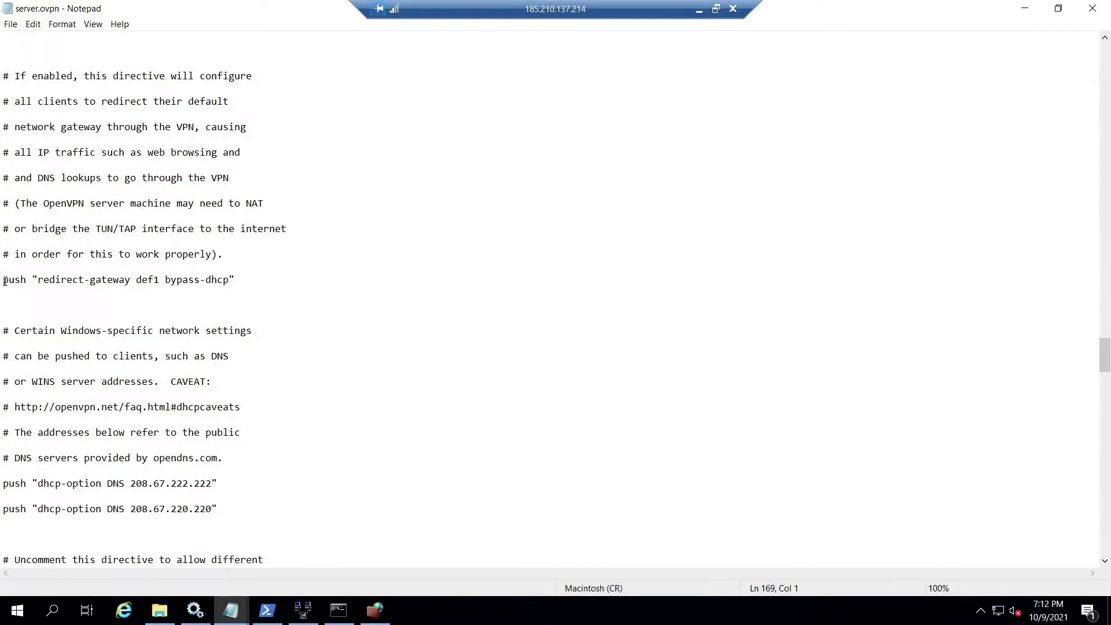
pyautogui.click(4, 283)
pyautogui.click(234, 280)
pyautogui.click(3, 281)
pyautogui.scroll(-4, 3, 281)
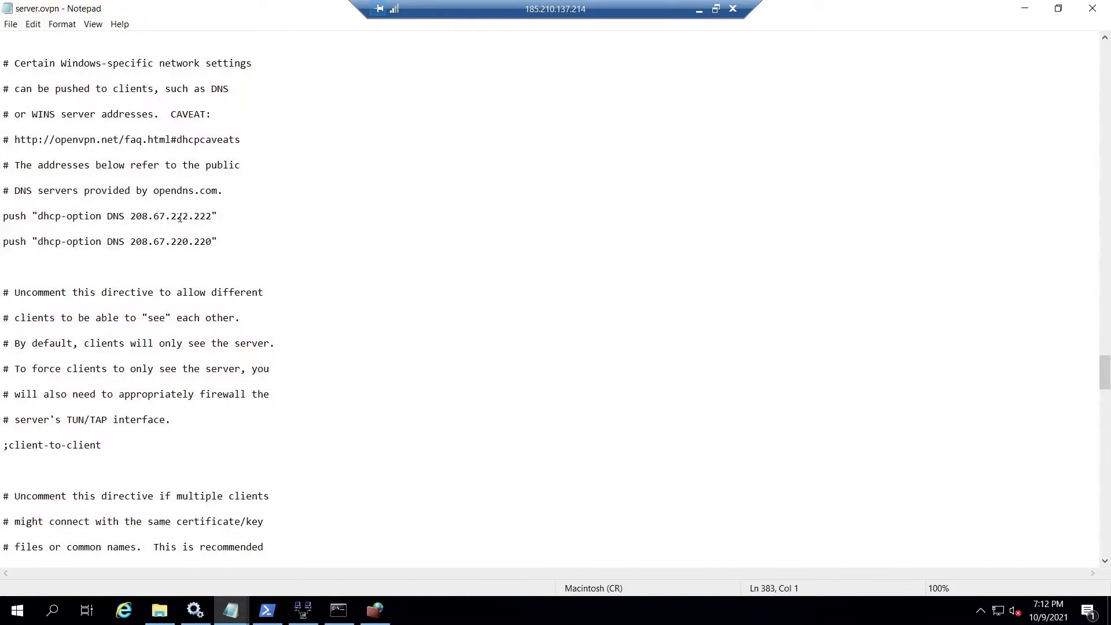
pyautogui.click(218, 216)
pyautogui.click(4, 244)
pyautogui.moveTo(4, 216); pyautogui.dragTo(219, 243)
pyautogui.click(219, 243)
pyautogui.scroll(-11, 138, 255)
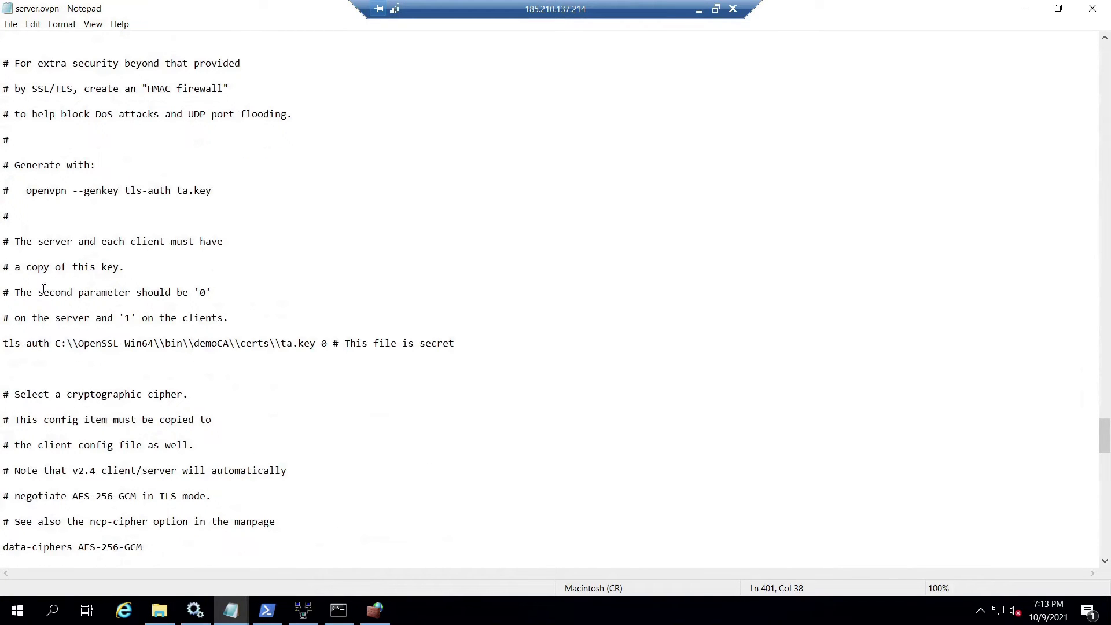
pyautogui.scroll(-1, 41, 291)
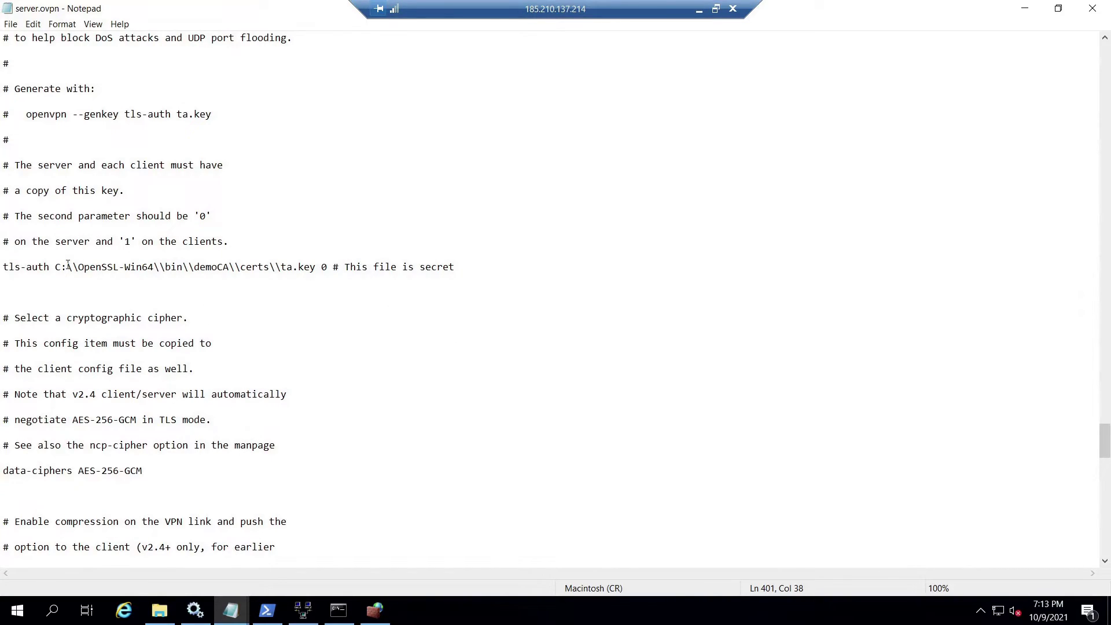
pyautogui.click(316, 267)
pyautogui.click(3, 268)
pyautogui.scroll(-1, 66, 276)
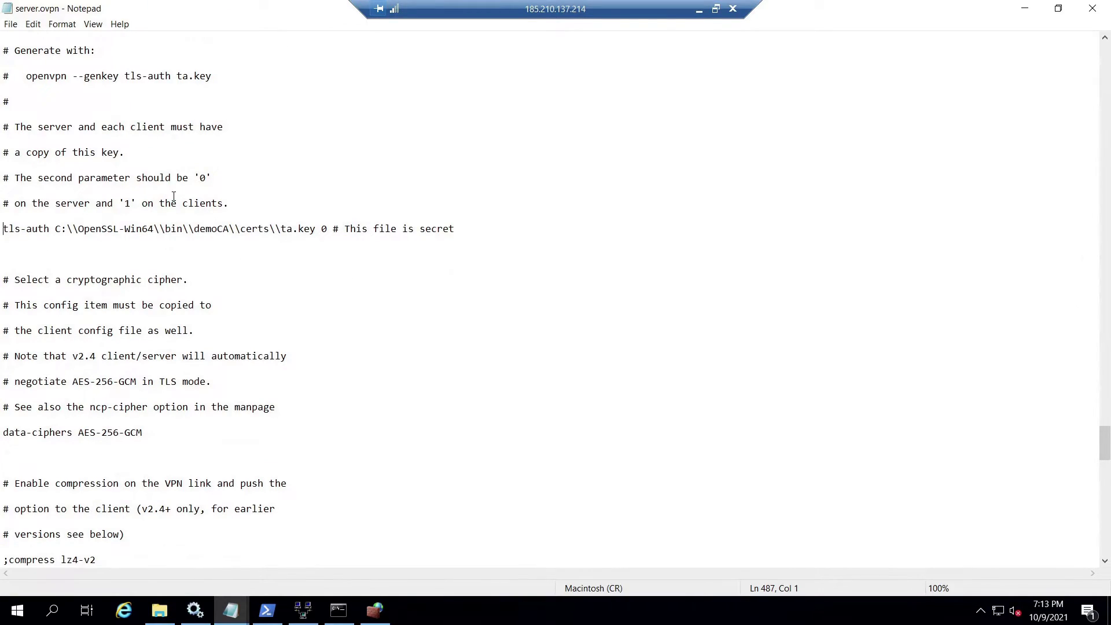
pyautogui.scroll(-2, 154, 289)
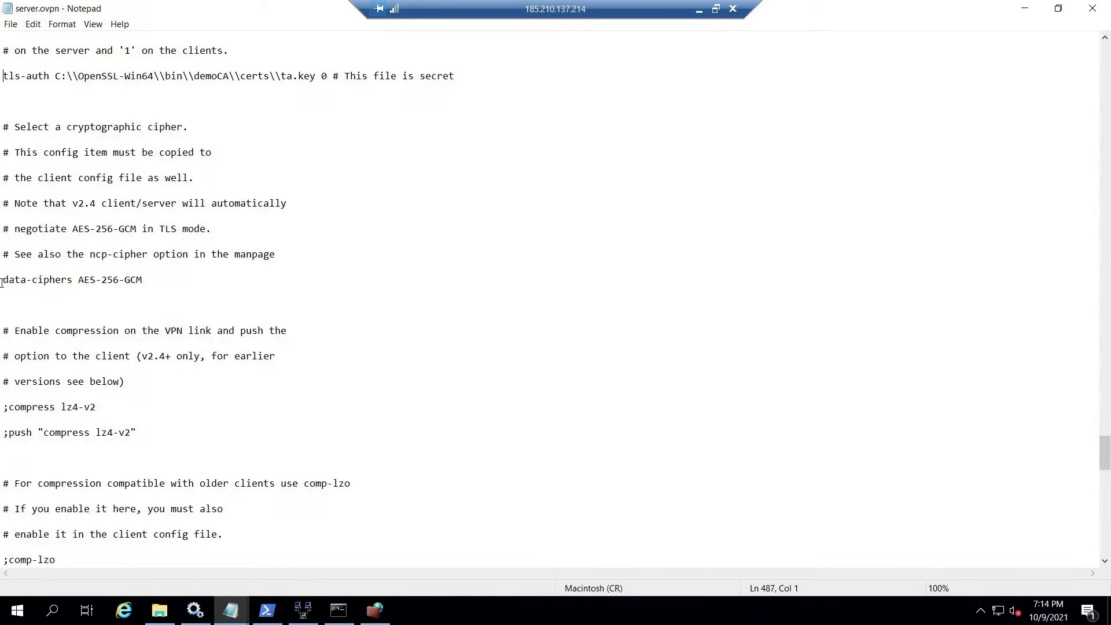
# Review the data-ciphers and status lines, dismissing the HP Command Center notification.
pyautogui.moveTo(2, 282); pyautogui.dragTo(72, 280)
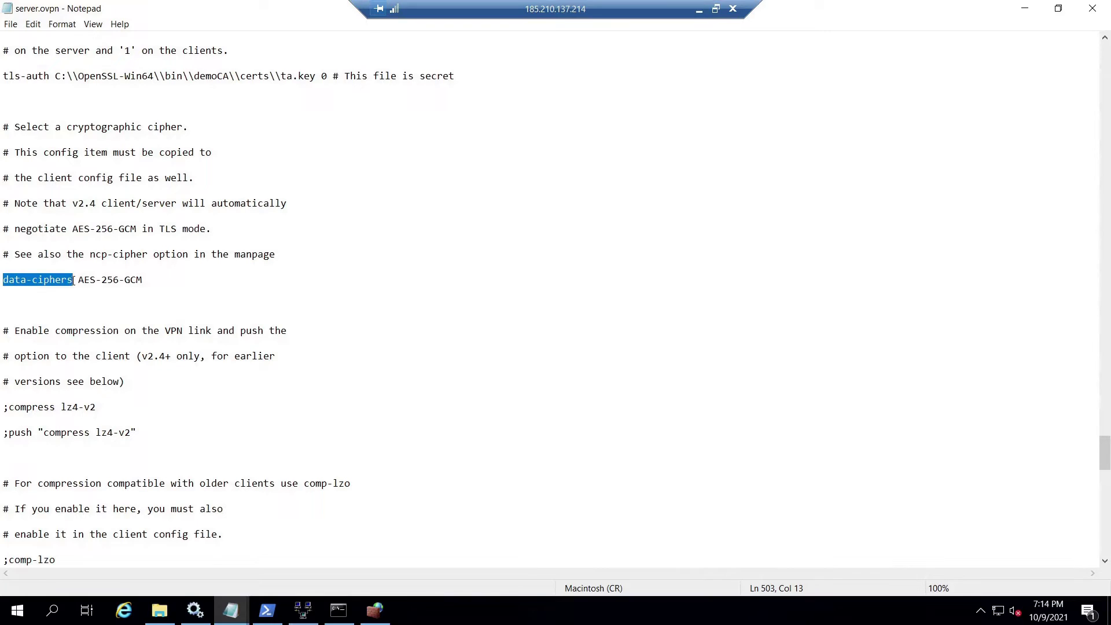
pyautogui.click(73, 280)
pyautogui.scroll(-1, 72, 280)
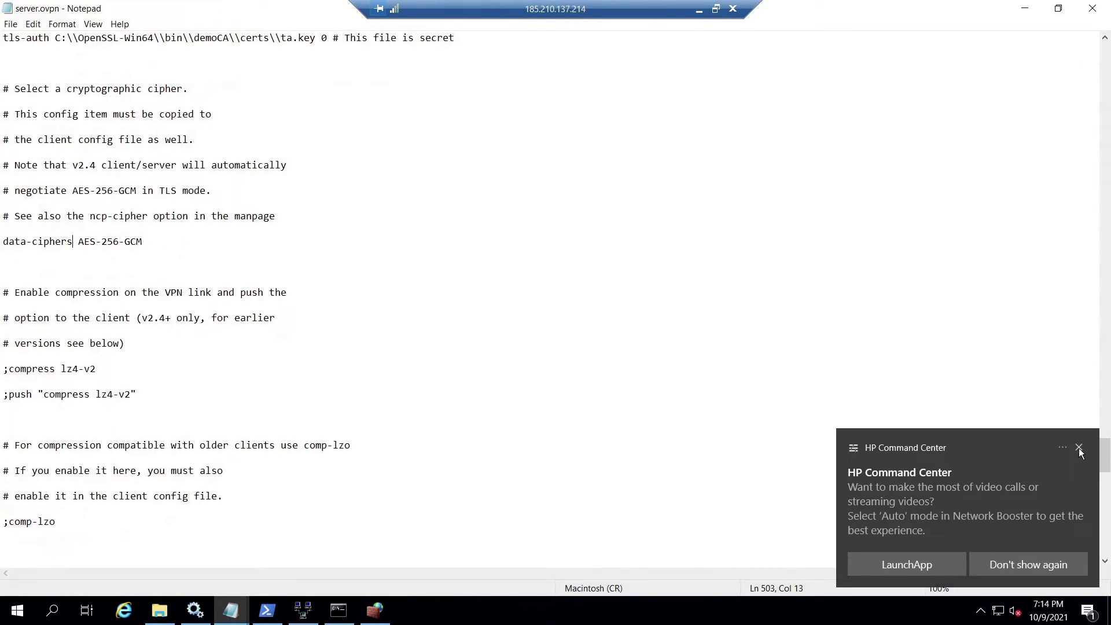
pyautogui.click(1078, 449)
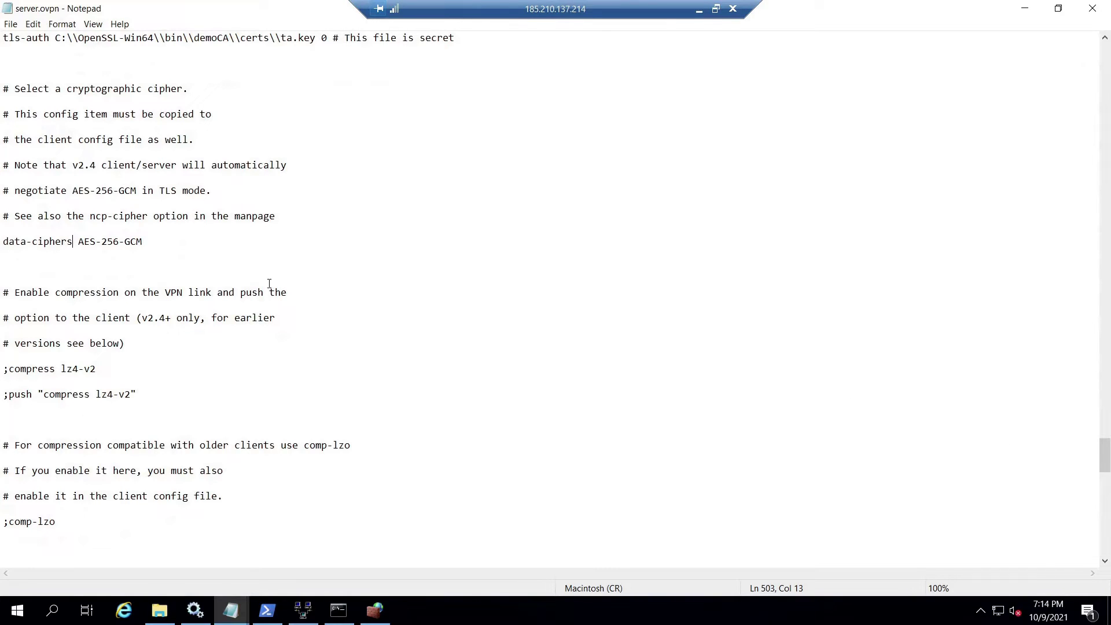
pyautogui.scroll(-20, 116, 289)
pyautogui.scroll(-1, 93, 343)
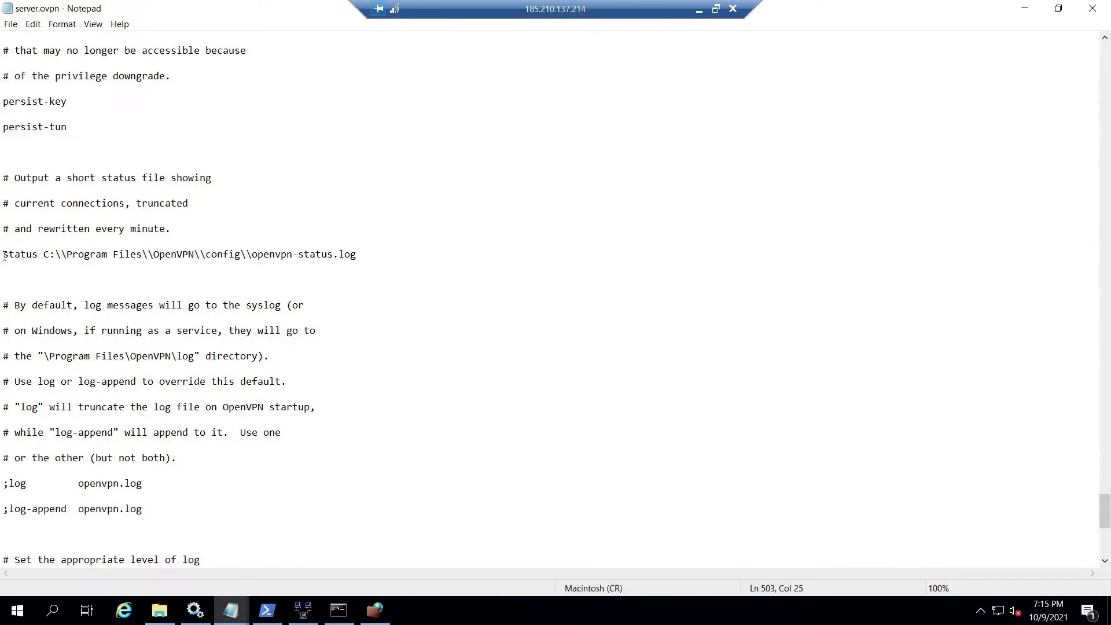
pyautogui.scroll(-3, 5, 257)
# Save server.ovpn and switch to the openssl.txt notes.
pyautogui.click(11, 23)
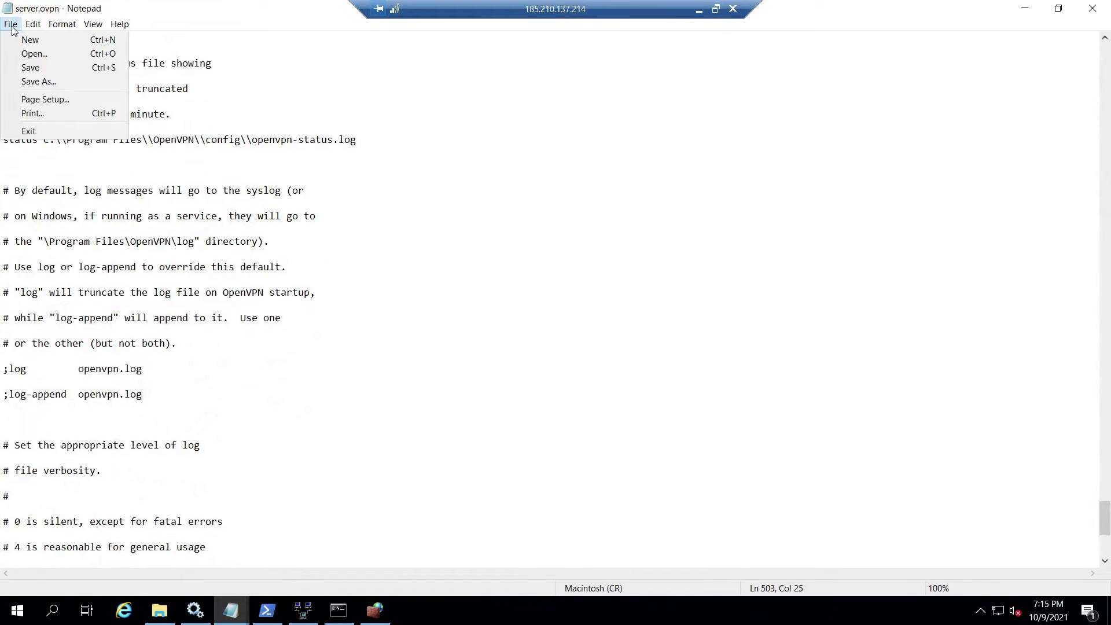
pyautogui.click(27, 69)
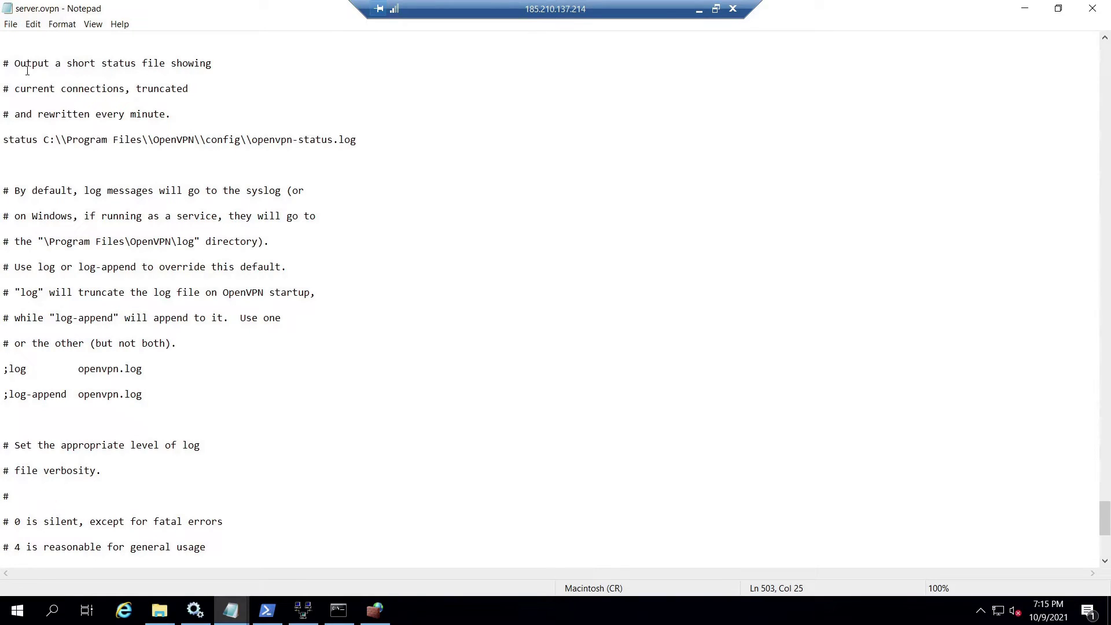
pyautogui.click(15, 29)
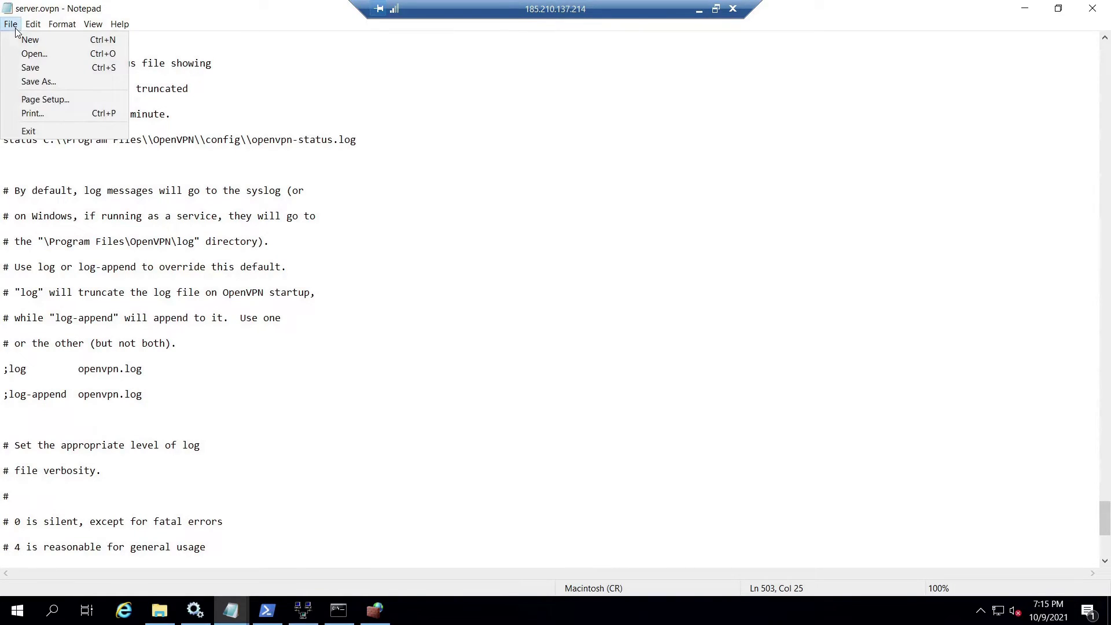
pyautogui.click(24, 70)
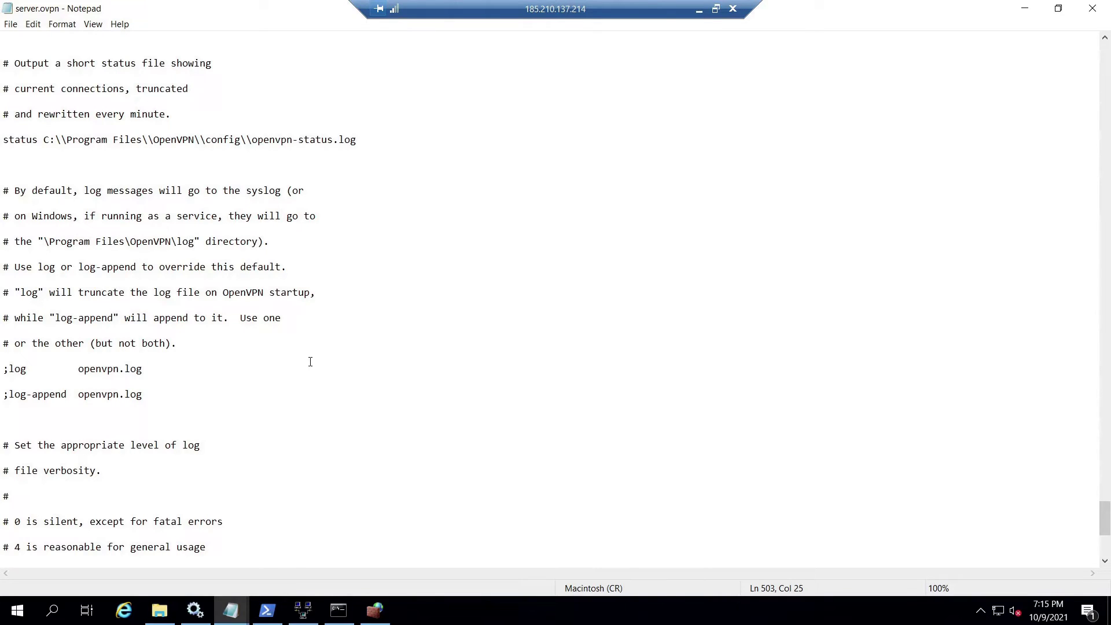
pyautogui.hotkey('alt', 'Tab')
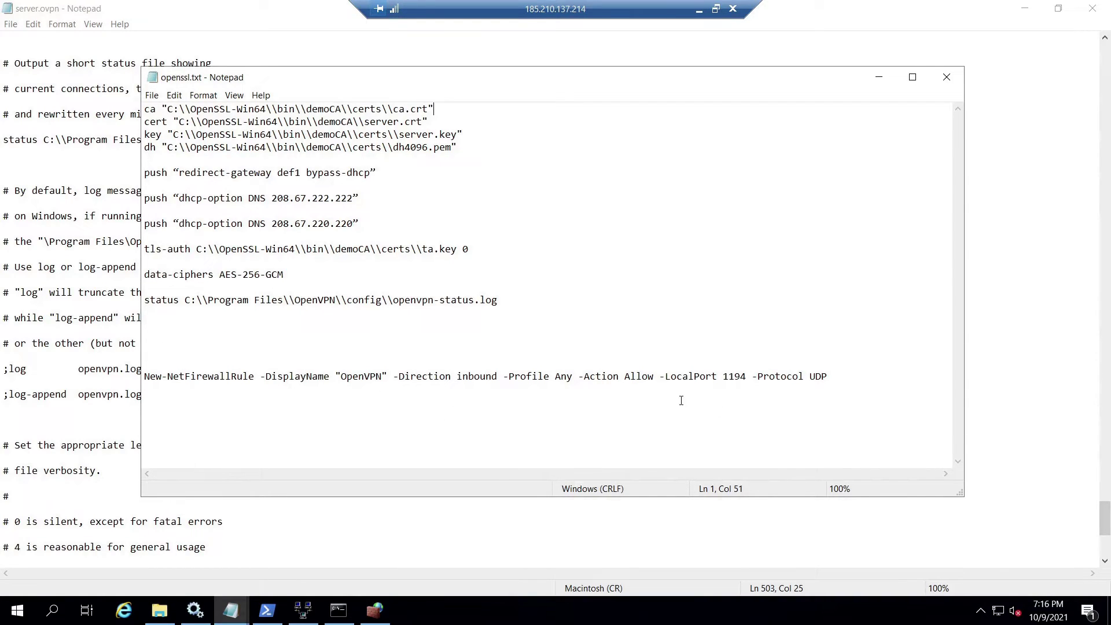
# Run the copied New-NetFirewallRule command allowing inbound UDP 1194 for OpenVPN, then select the new rule.
pyautogui.moveTo(828, 376); pyautogui.dragTo(145, 376)
pyautogui.rightClick(175, 377)
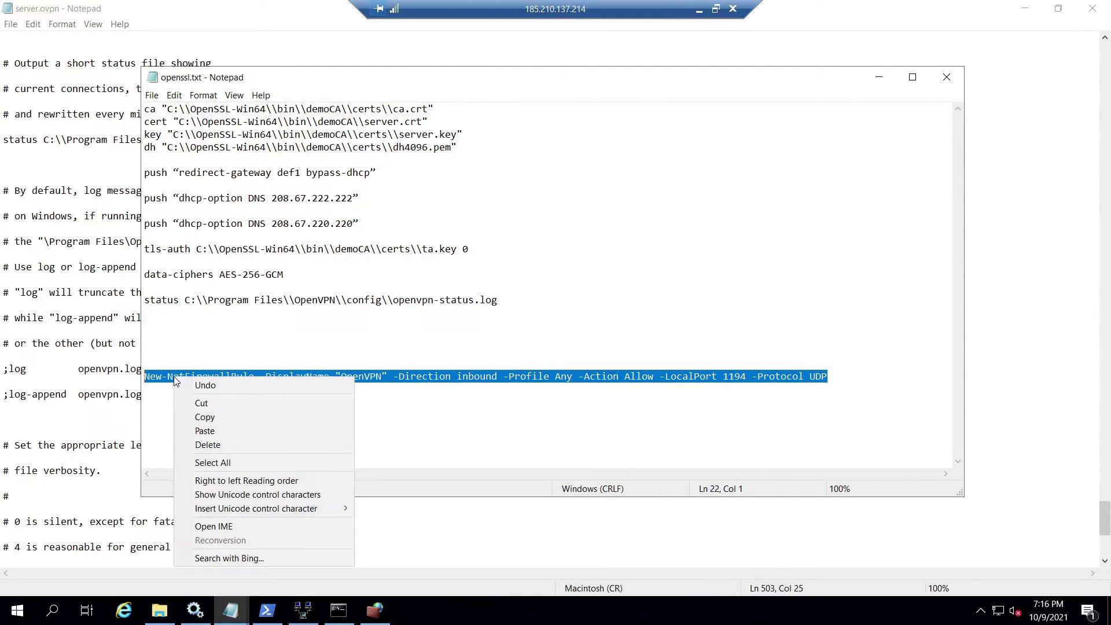
pyautogui.click(200, 416)
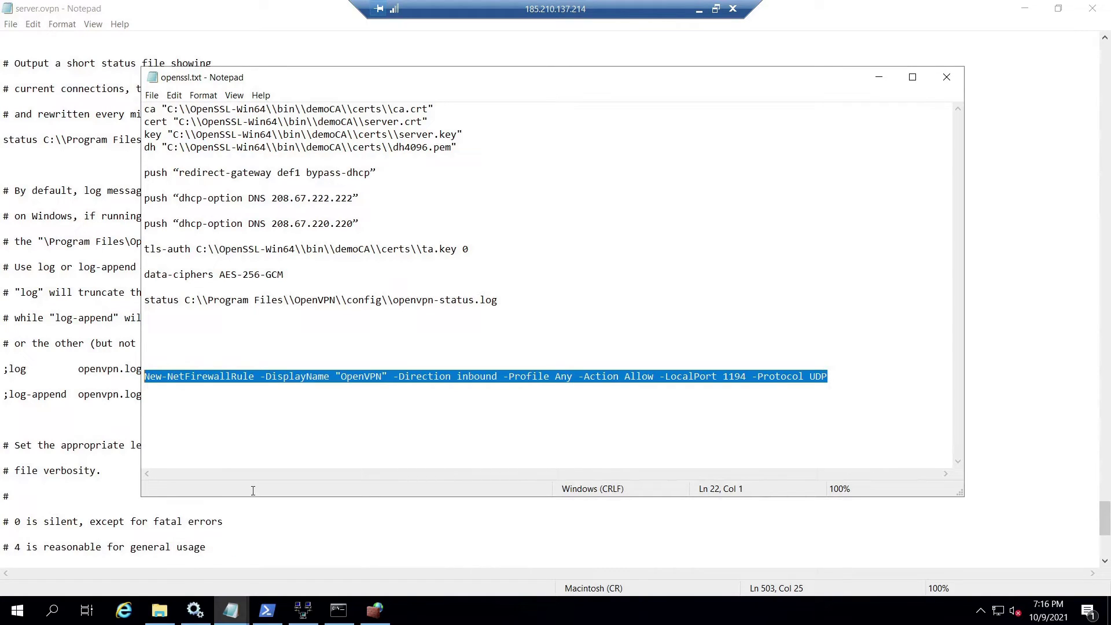
pyautogui.click(267, 610)
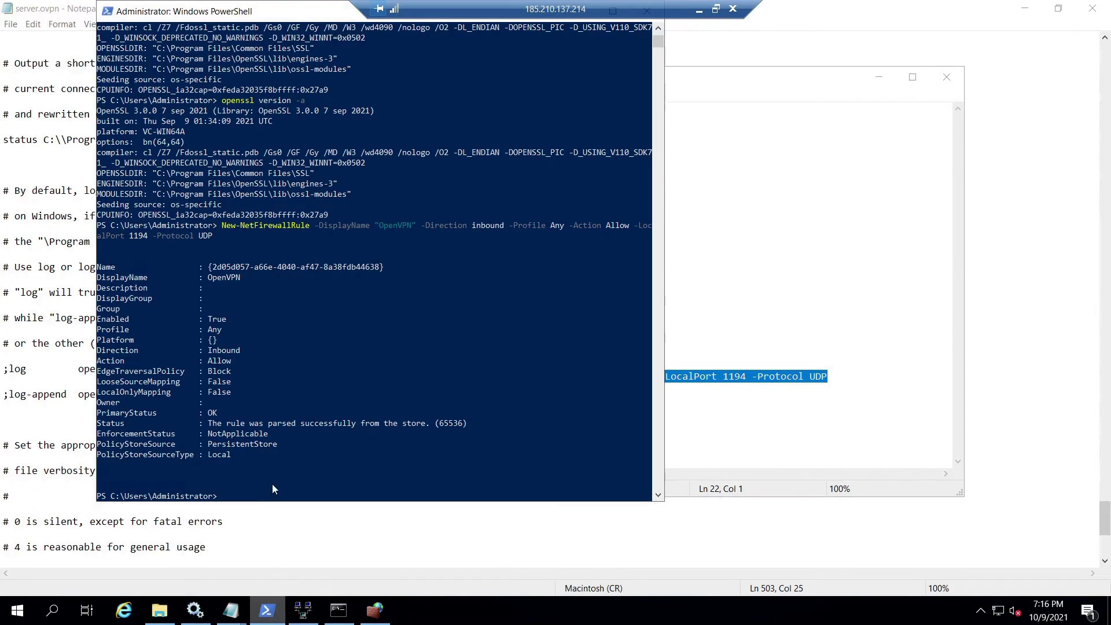
pyautogui.rightClick(287, 414)
pyautogui.press('Return')
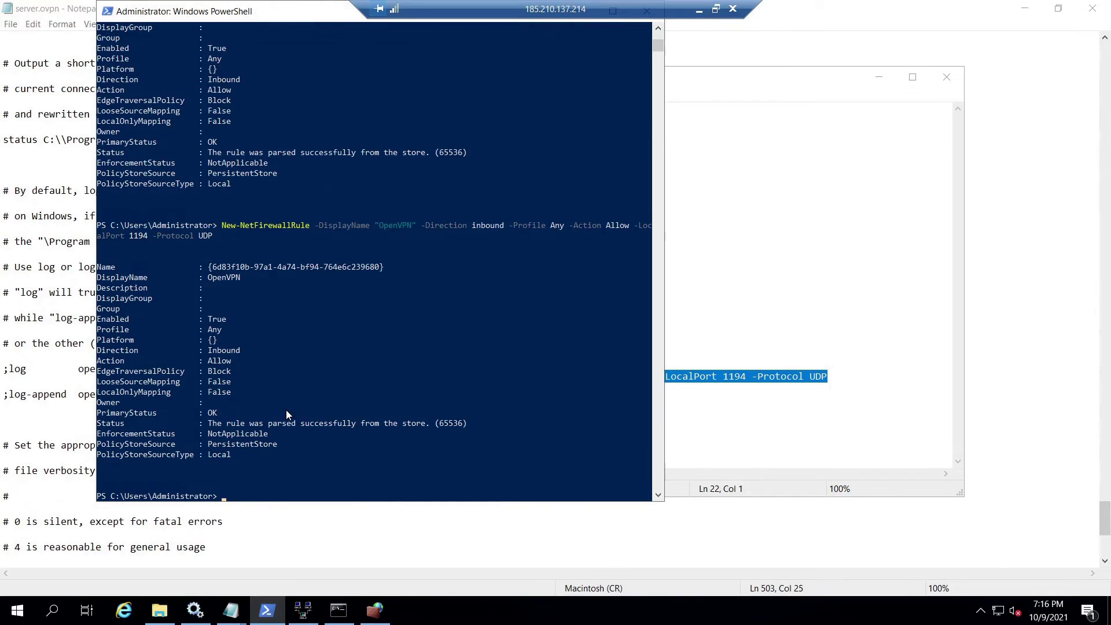
pyautogui.click(375, 611)
pyautogui.click(182, 166)
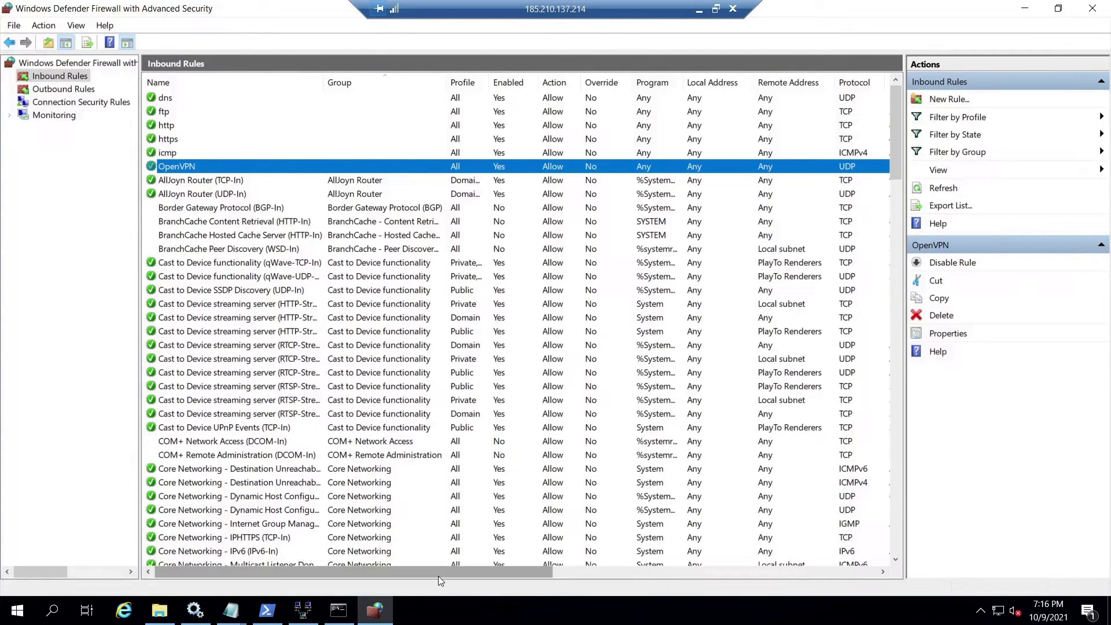
# Verify the OpenVPN inbound rule's local port 1194, then show the hidden tray icons.
pyautogui.hscroll(6, 529, 575)
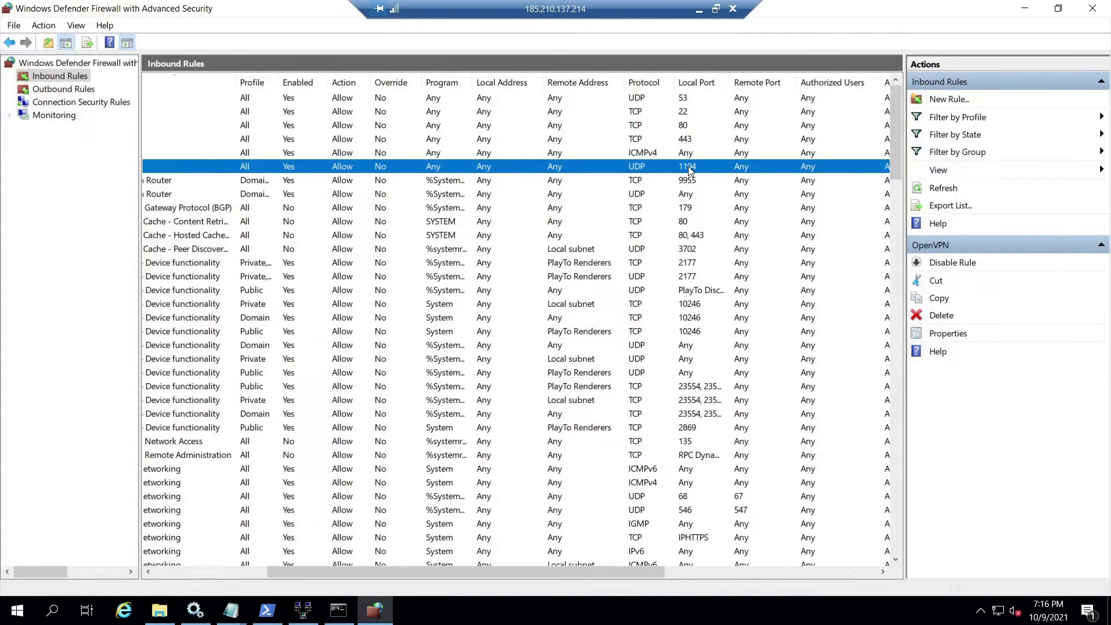
pyautogui.hscroll(-6, 688, 165)
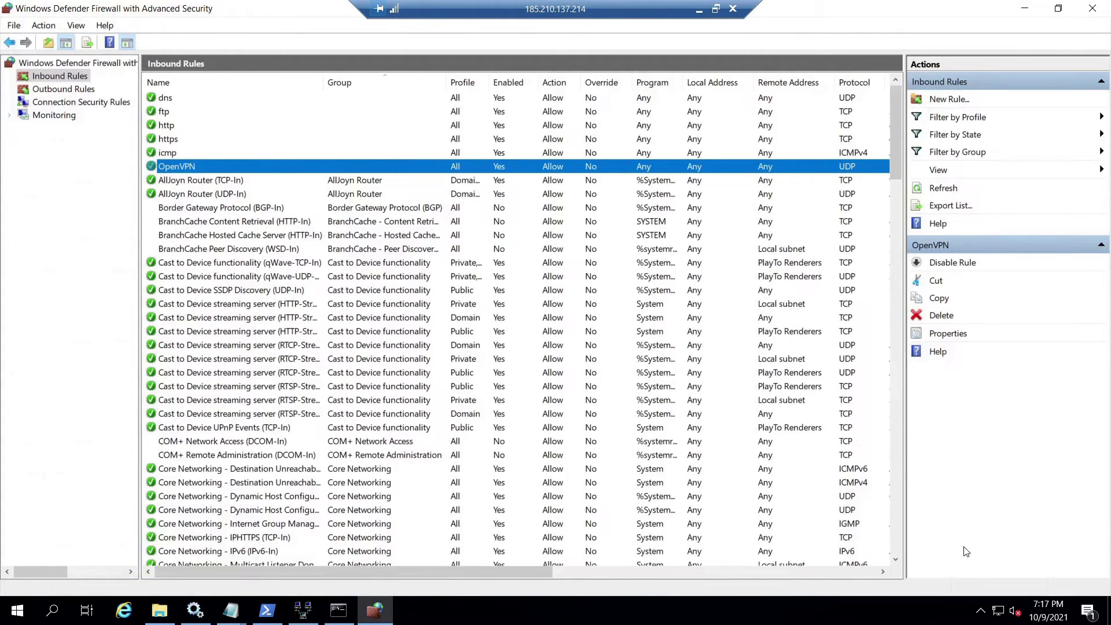
pyautogui.click(980, 615)
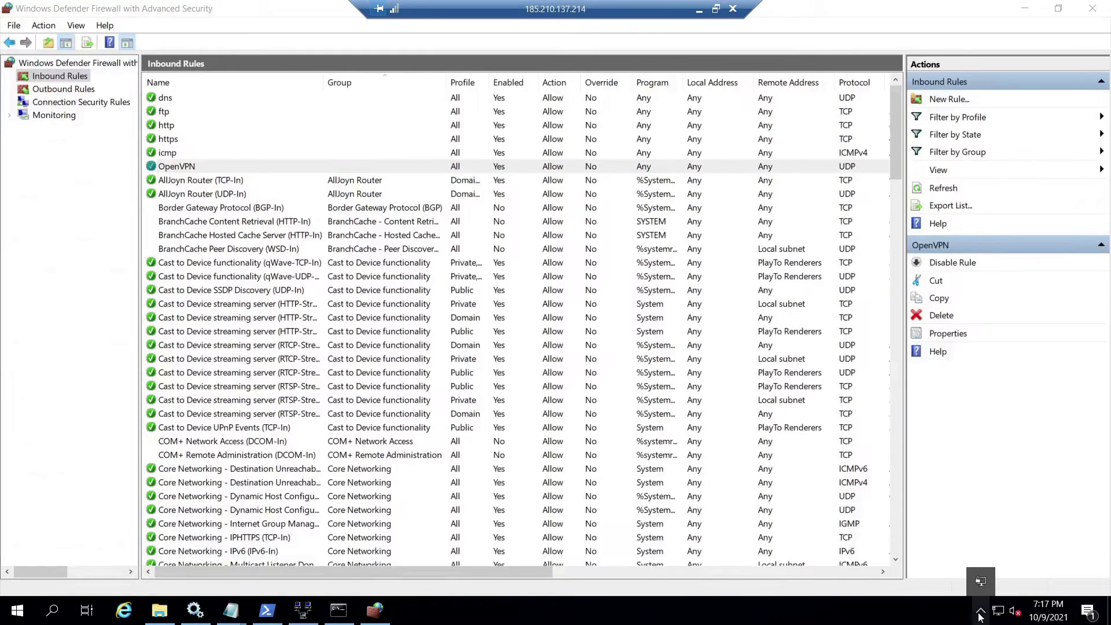
# Connect OpenVPN GUI to the server and check the tray status for assigned IP 10.8.0.1.
pyautogui.rightClick(982, 583)
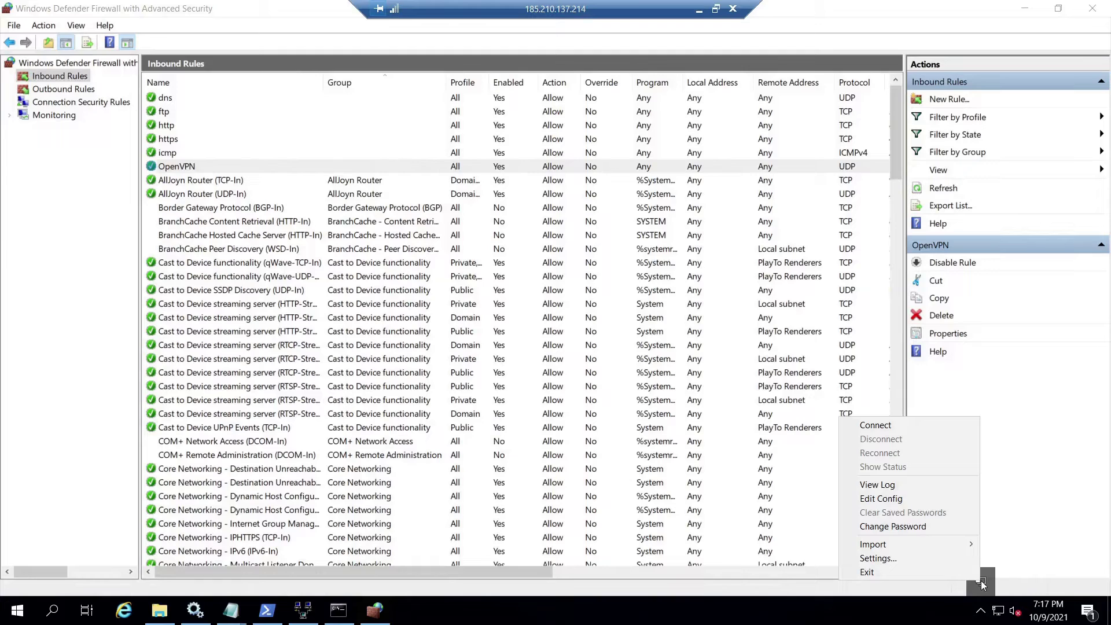
pyautogui.click(868, 426)
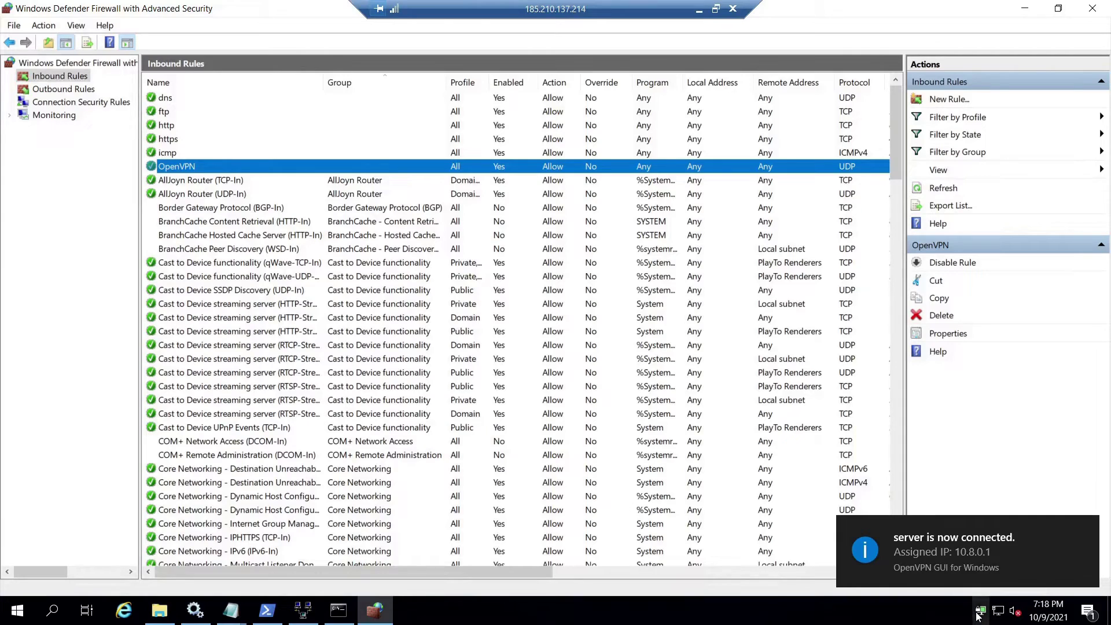
pyautogui.moveTo(977, 616)
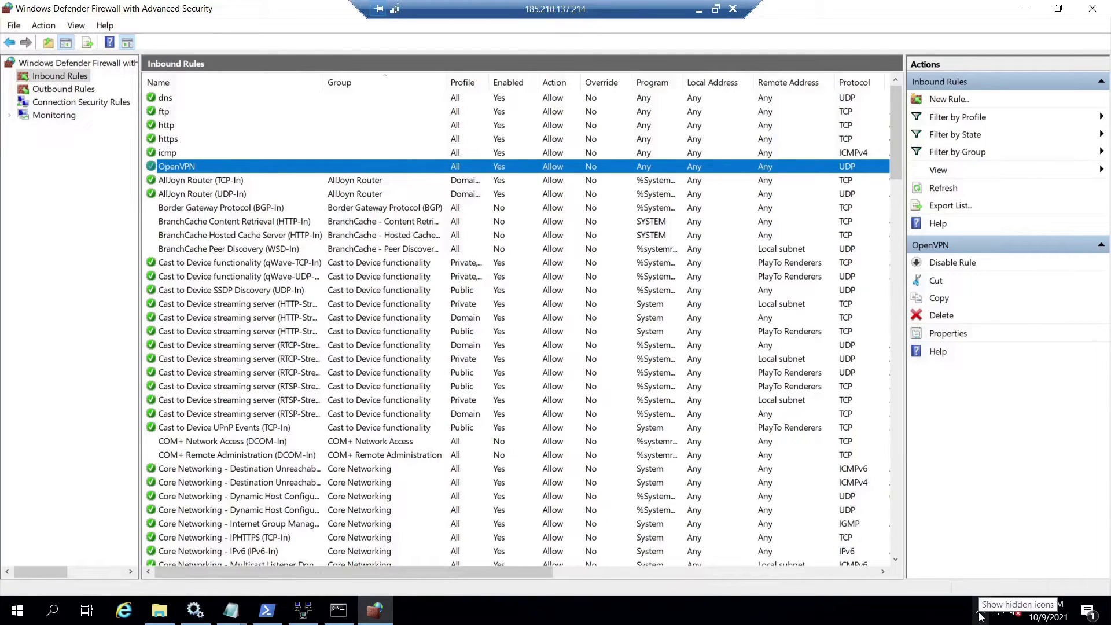
pyautogui.click(981, 613)
pyautogui.moveTo(983, 585)
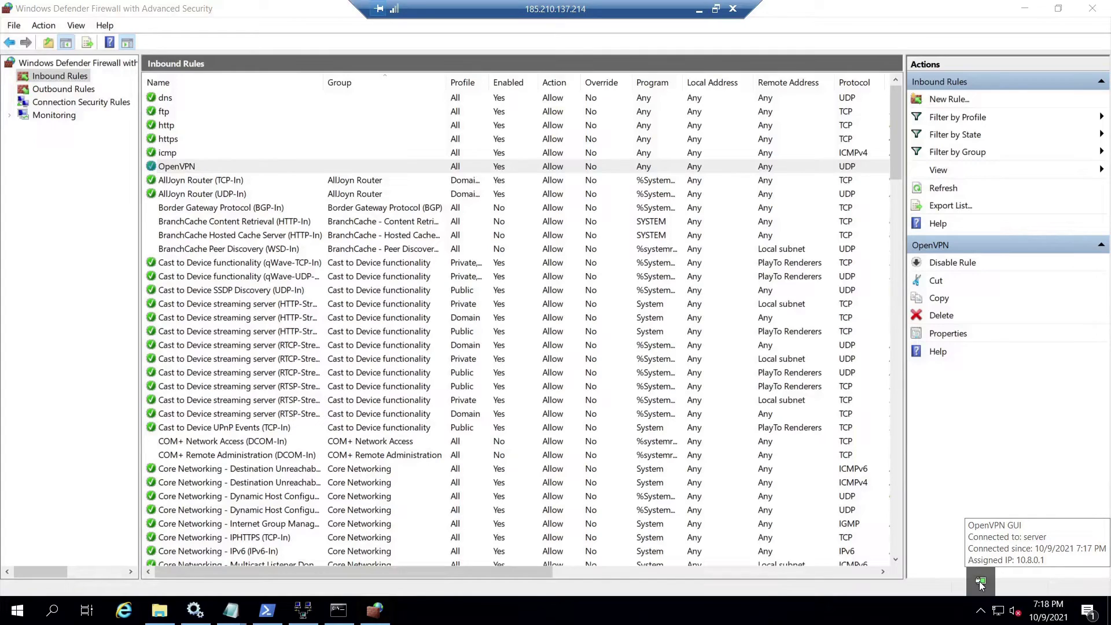
# Run ipconfig /all in the admin Command Prompt and locate the TAP adapter's 10.8.0.1 address.
pyautogui.click(338, 610)
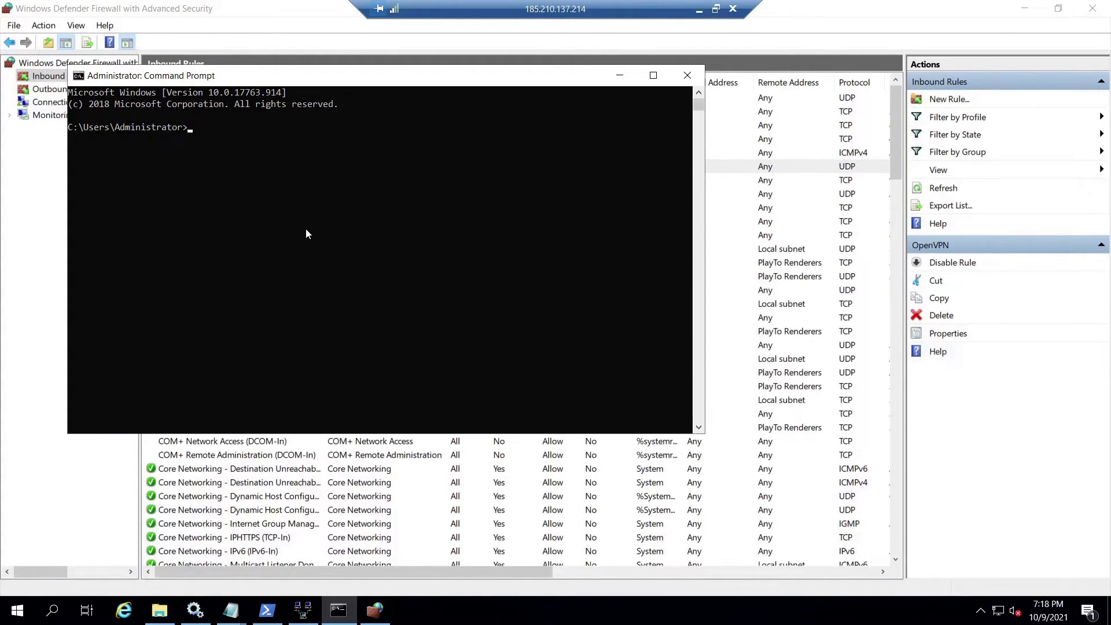
pyautogui.write('ipconfig /all')
pyautogui.press('Return')
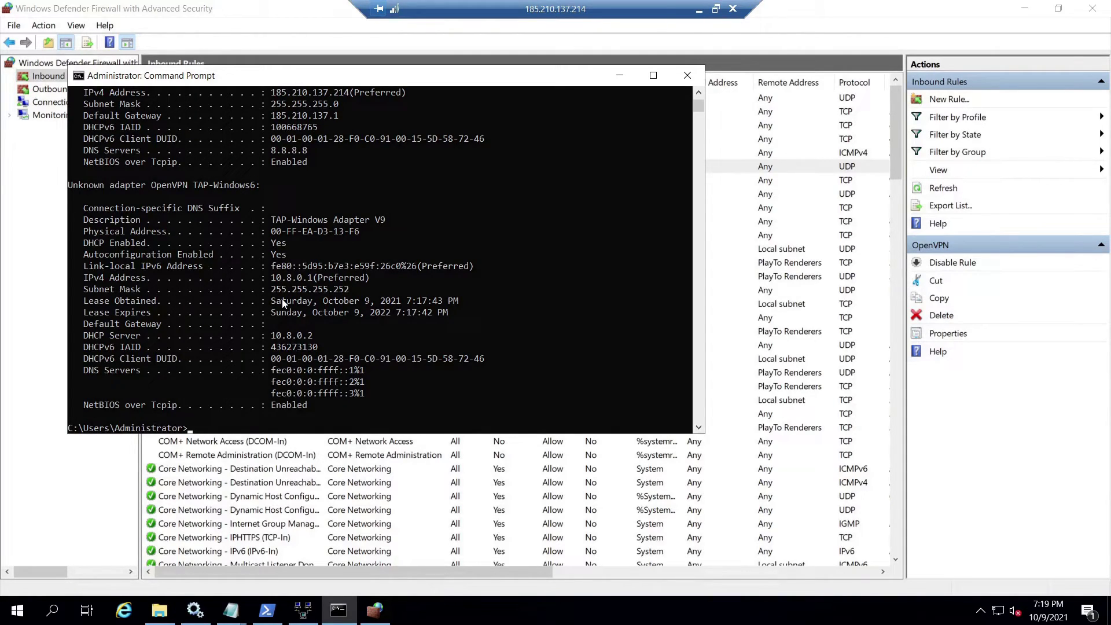
pyautogui.scroll(-1, 325, 243)
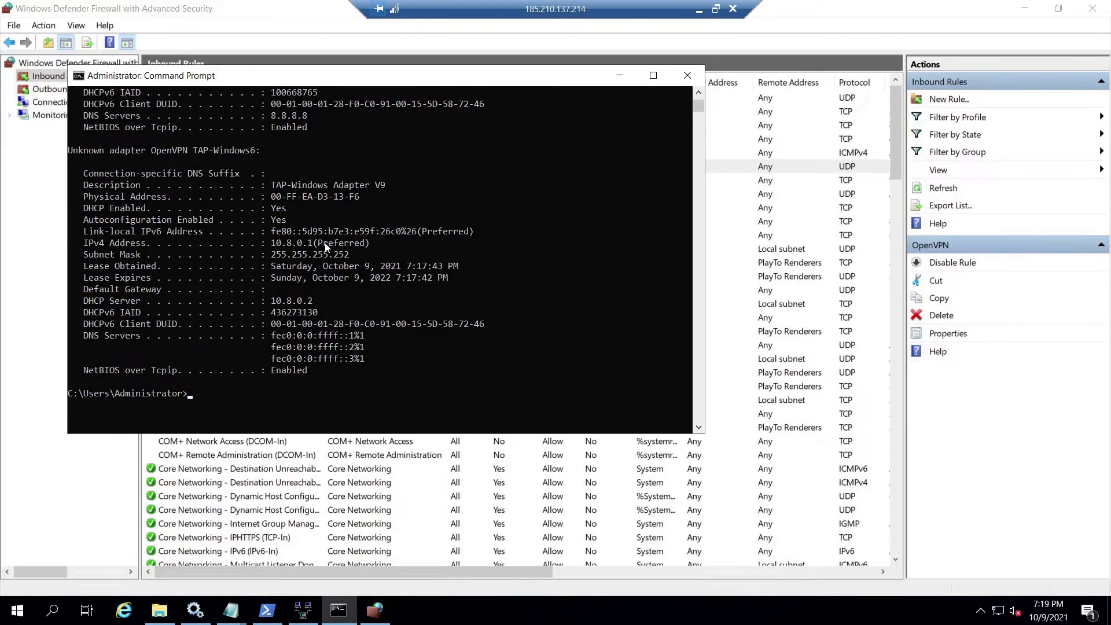
pyautogui.scroll(5, 324, 244)
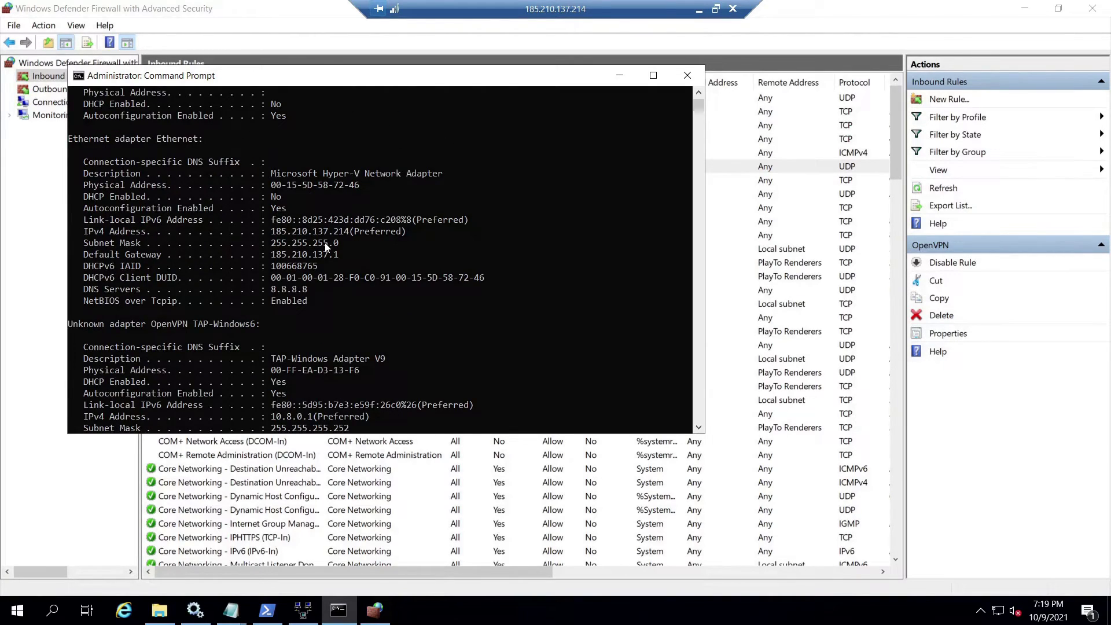
pyautogui.scroll(-4, 325, 242)
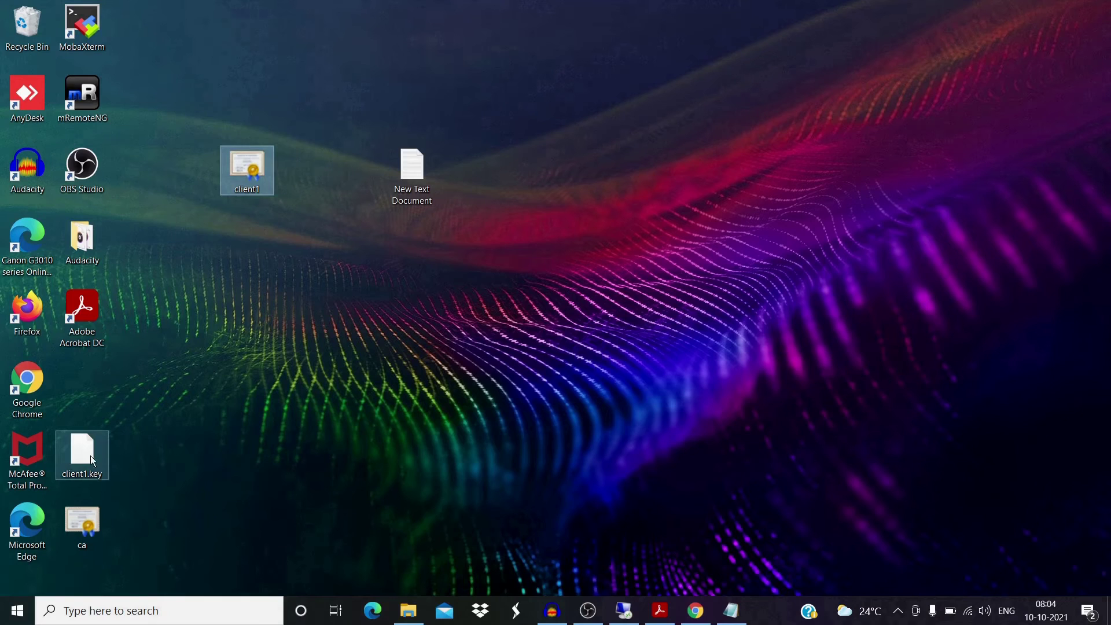
# Stack client1.key and ca beneath the client1 certificate on the desktop.
pyautogui.moveTo(90, 456); pyautogui.dragTo(251, 272)
pyautogui.moveTo(90, 523); pyautogui.dragTo(112, 508)
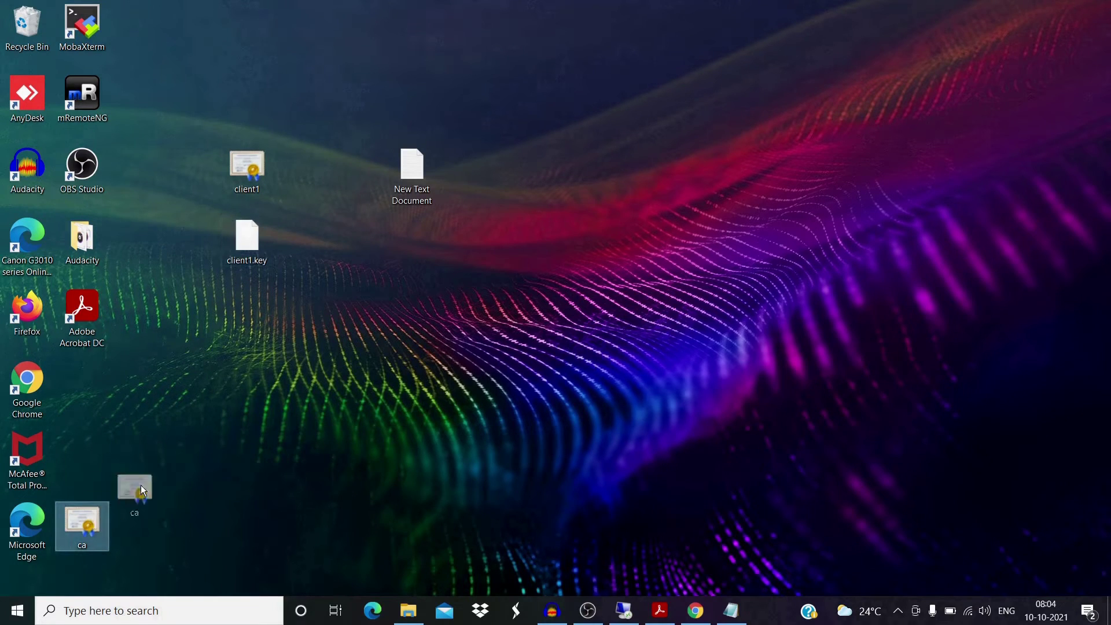
pyautogui.moveTo(271, 292); pyautogui.dragTo(272, 291)
pyautogui.click(289, 188)
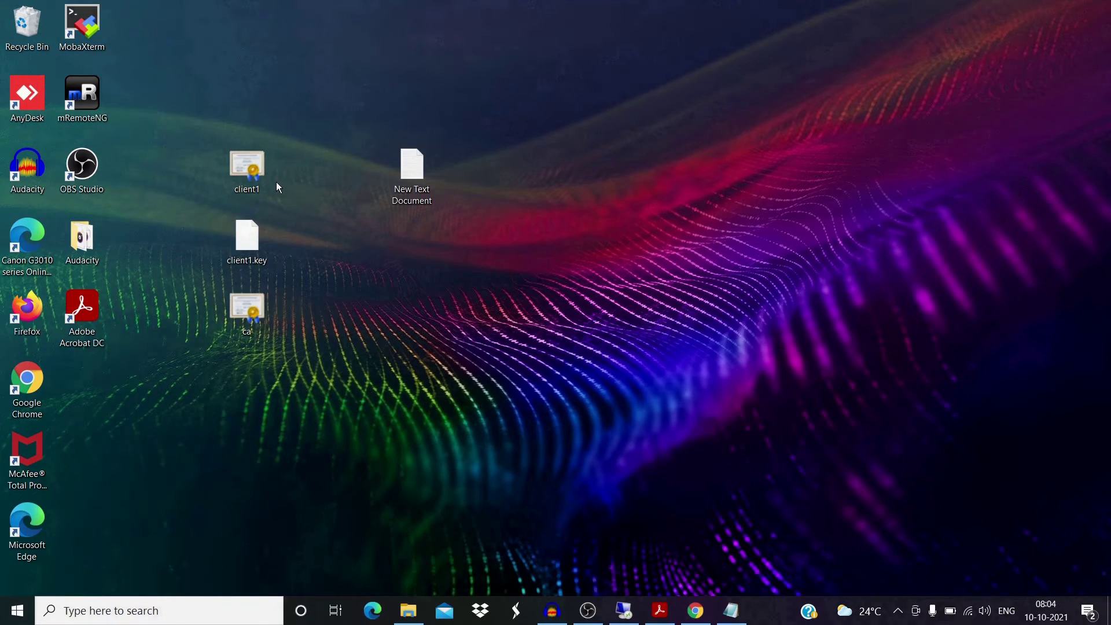
# Marquee-select client1, client1.key and ca together on the desktop.
pyautogui.click(259, 182)
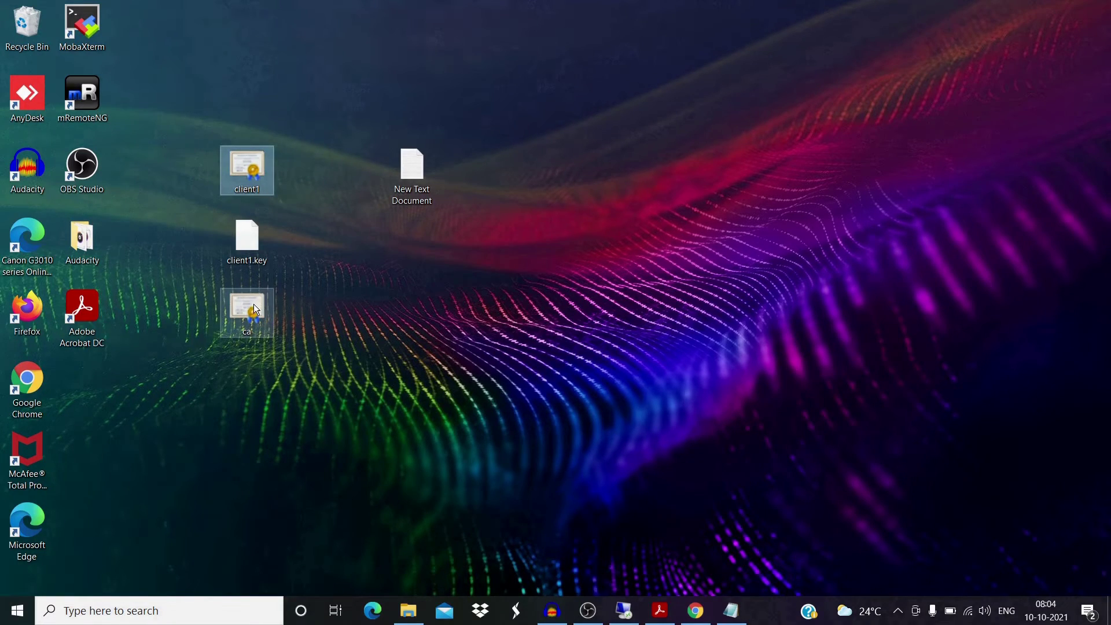
pyautogui.click(248, 246)
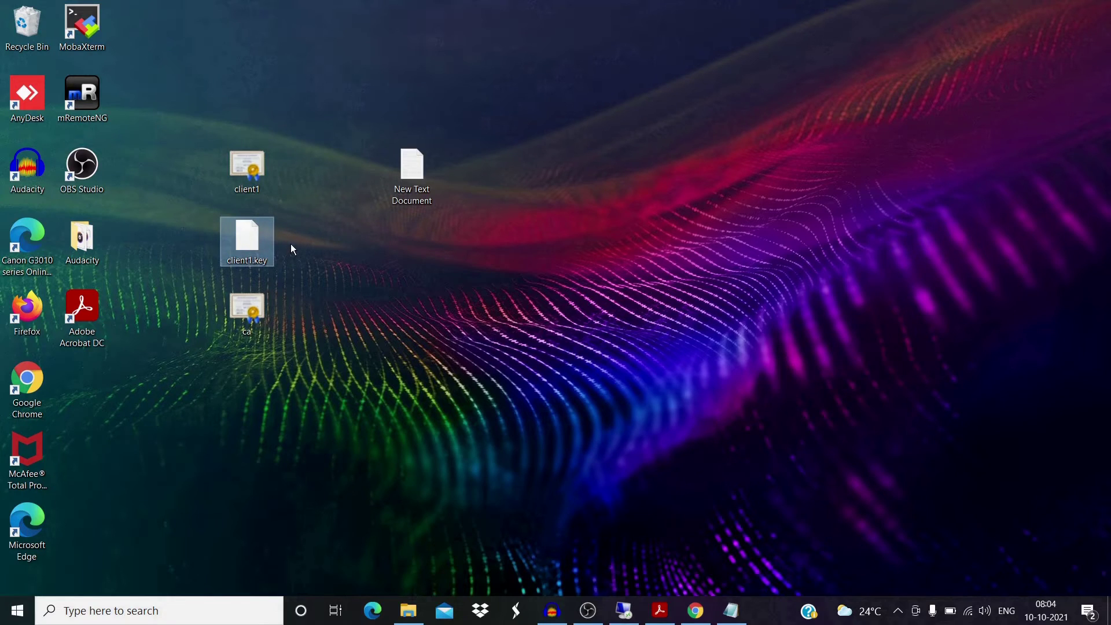
pyautogui.click(301, 320)
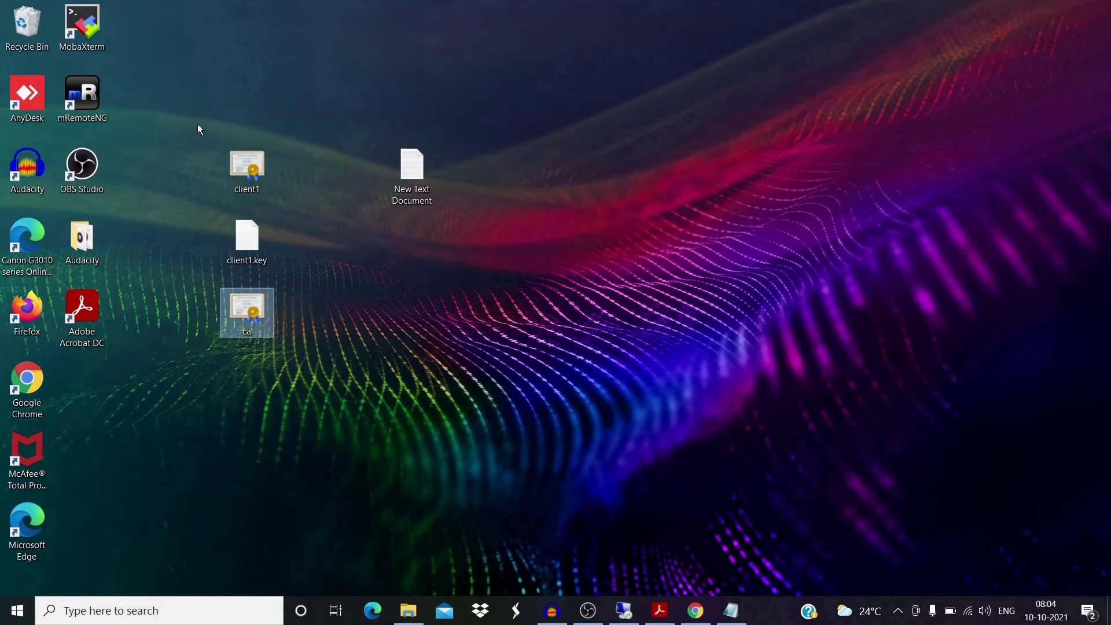
pyautogui.moveTo(198, 124); pyautogui.dragTo(193, 138)
pyautogui.moveTo(203, 222); pyautogui.dragTo(309, 361)
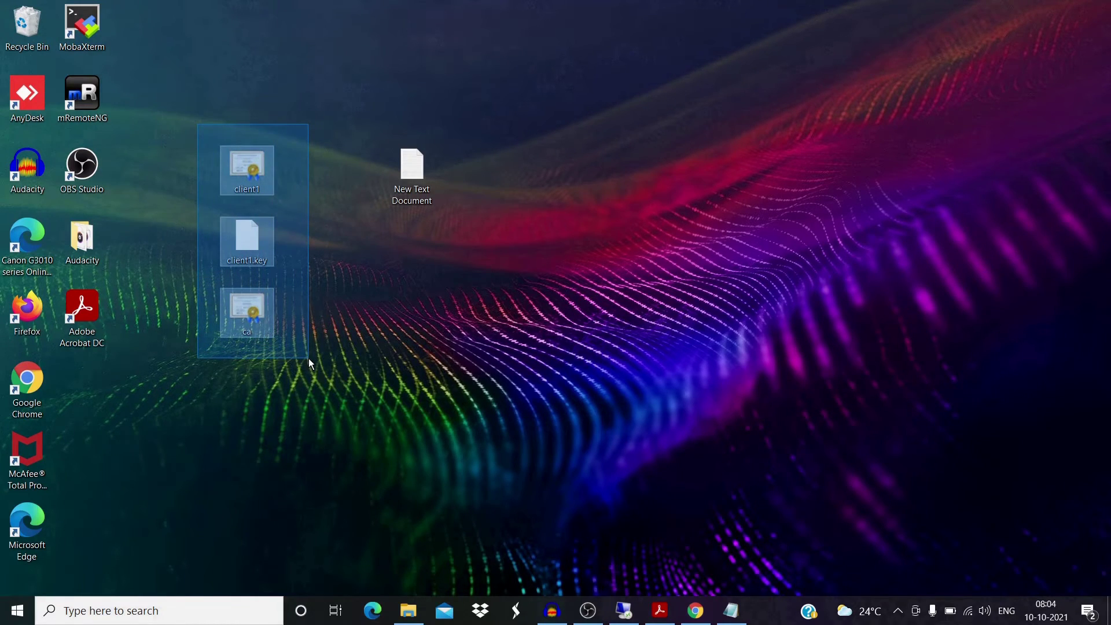
pyautogui.moveTo(309, 361); pyautogui.dragTo(308, 359)
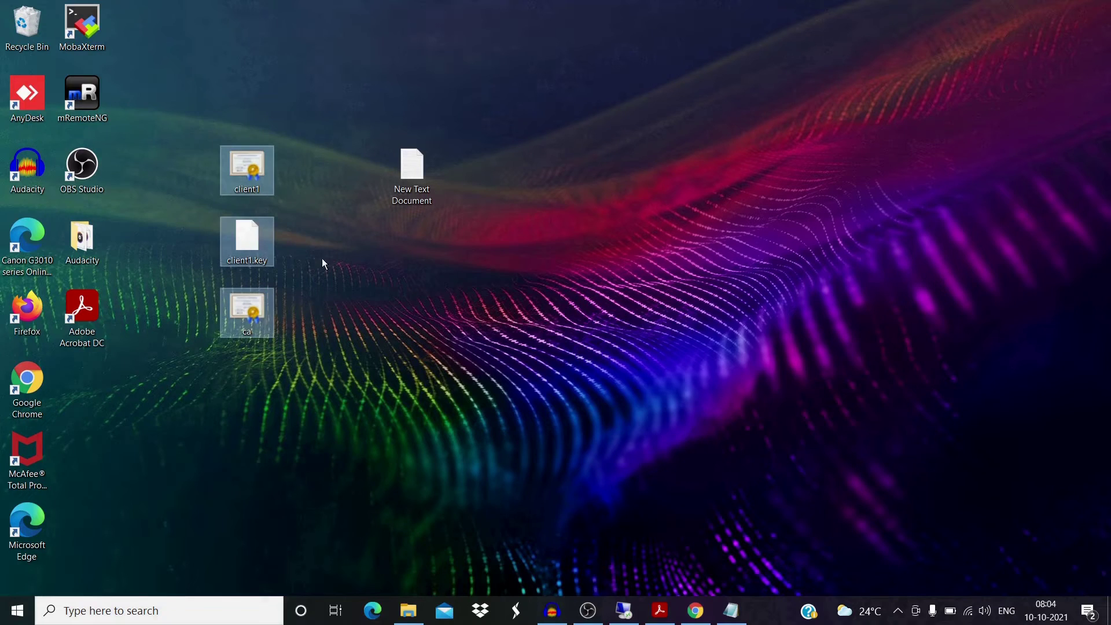
pyautogui.click(324, 246)
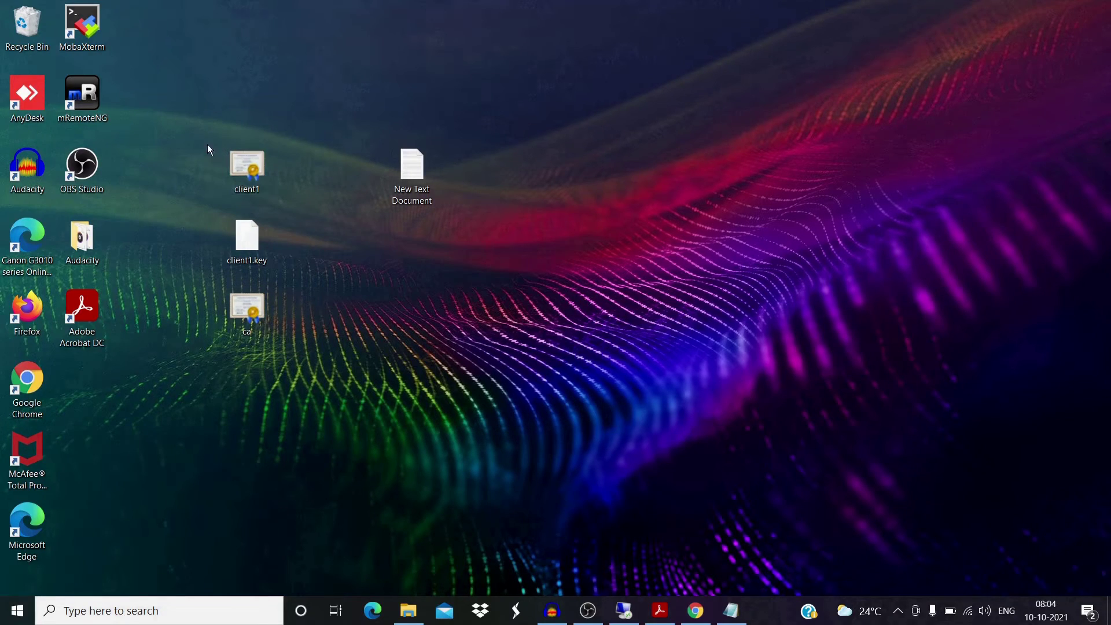
pyautogui.moveTo(195, 144); pyautogui.dragTo(307, 324)
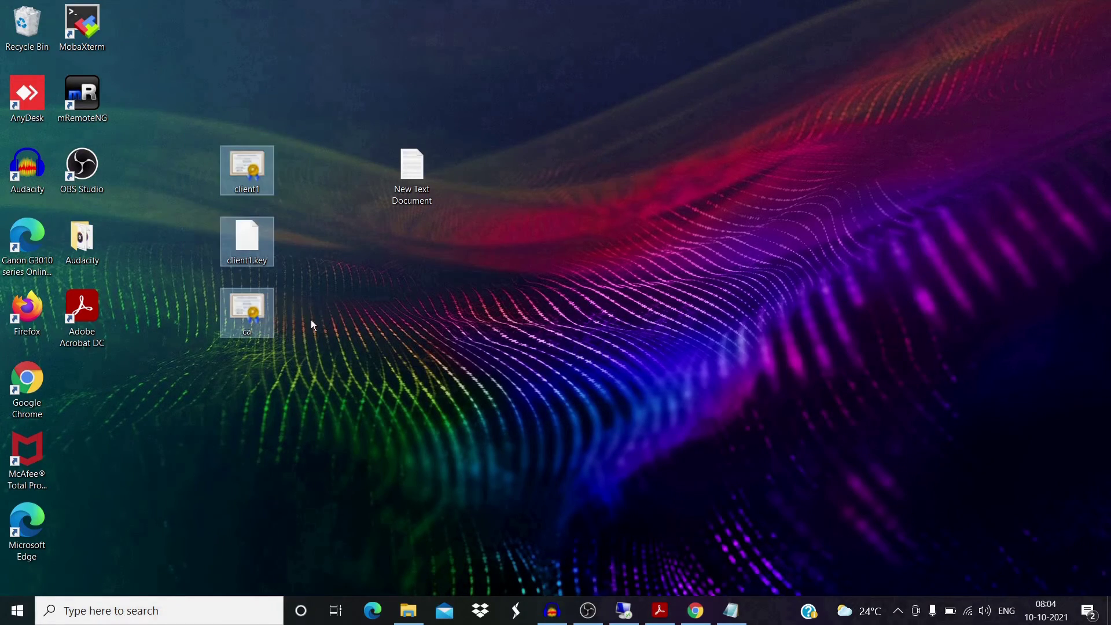
pyautogui.click(312, 321)
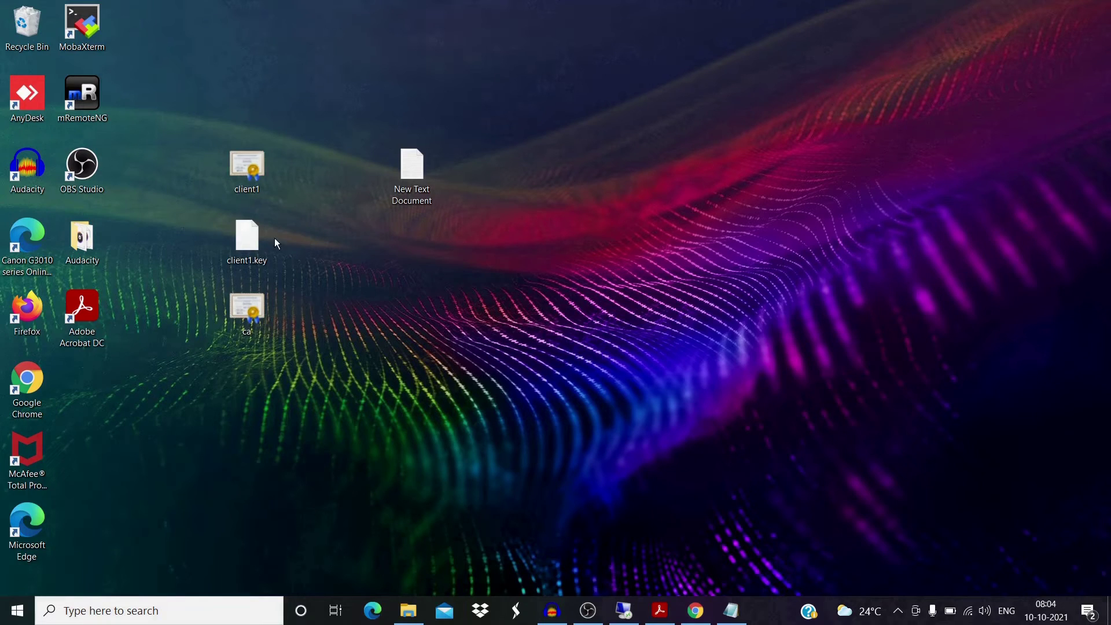
pyautogui.moveTo(168, 131); pyautogui.dragTo(301, 318)
pyautogui.click(304, 304)
# In Edge, download OpenVPN-2.5.4-I602-amd64.msi from openvpn.net Community Downloads and open it.
pyautogui.click(372, 611)
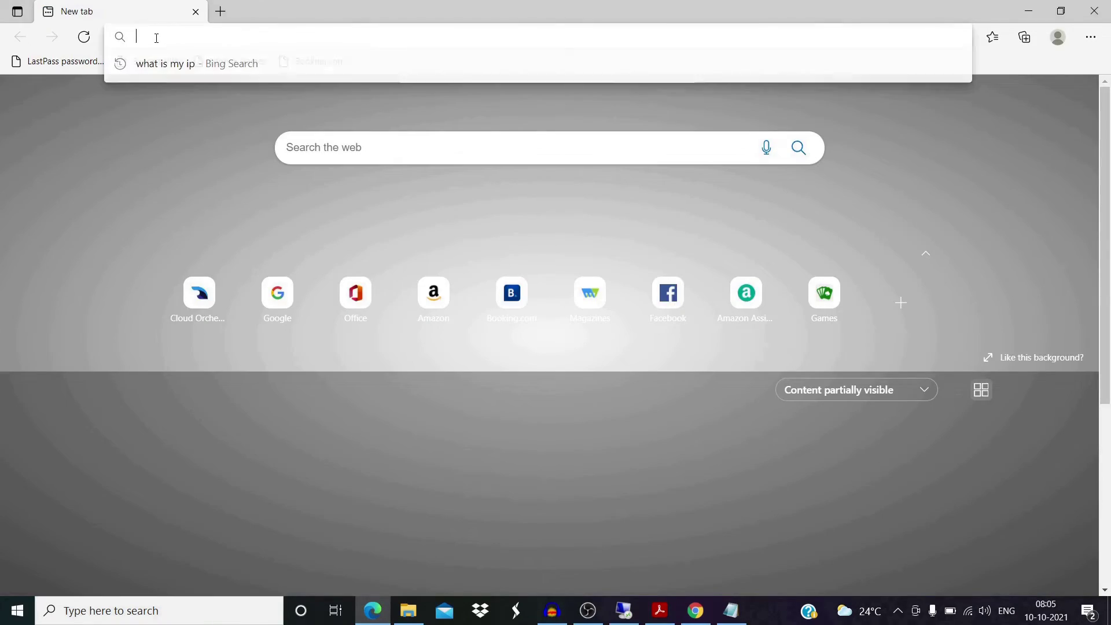
pyautogui.click(156, 61)
pyautogui.moveTo(667, 85)
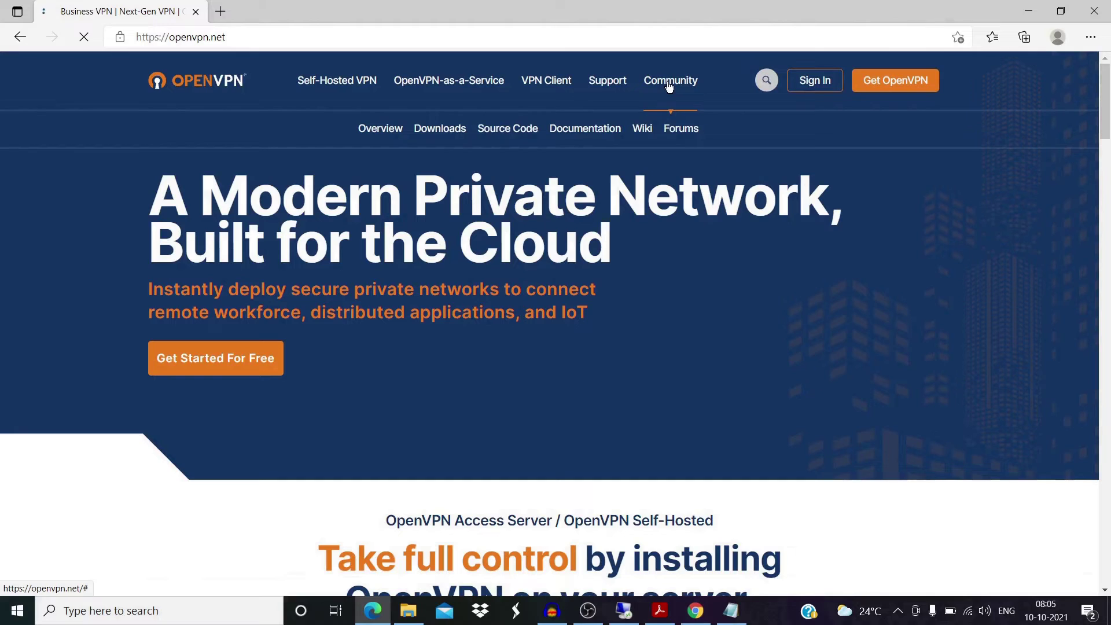
pyautogui.click(445, 132)
pyautogui.scroll(-10, 335, 293)
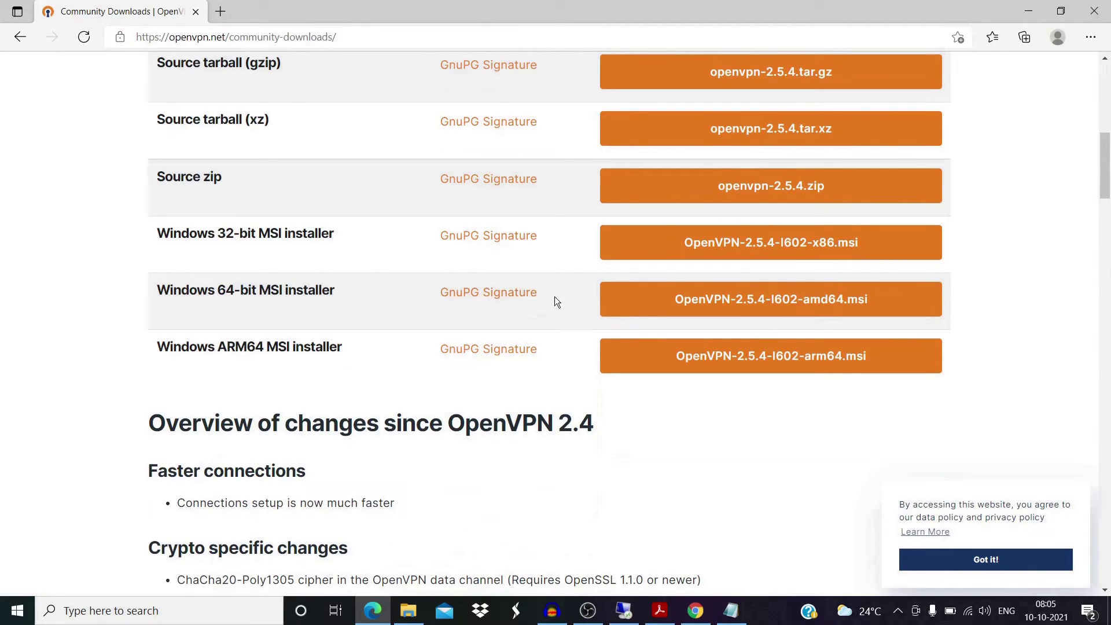
pyautogui.click(674, 306)
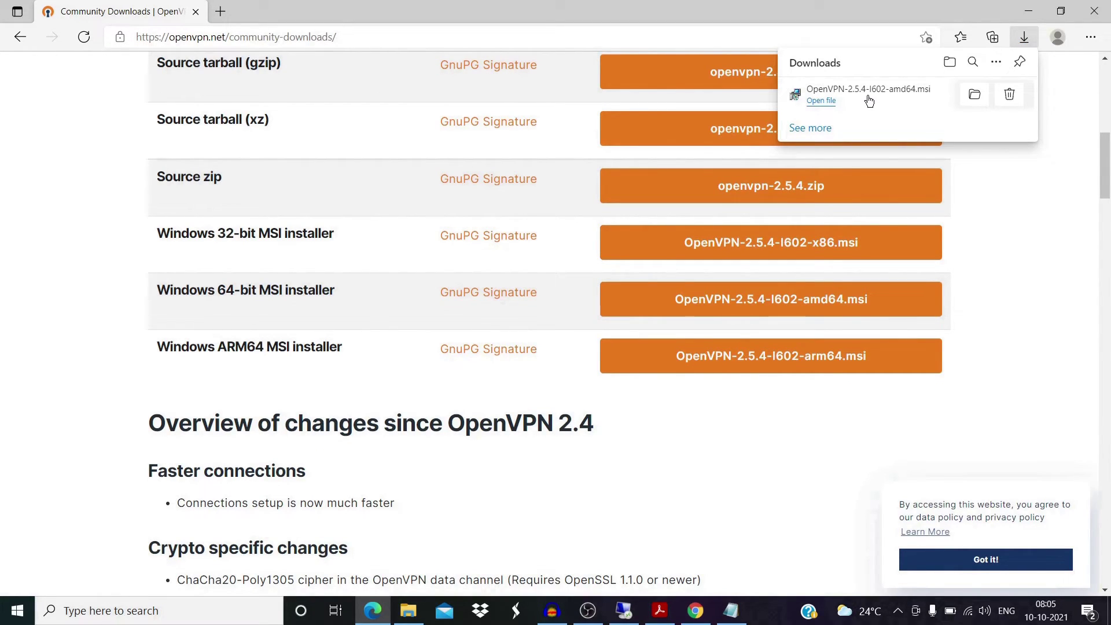
pyautogui.click(869, 102)
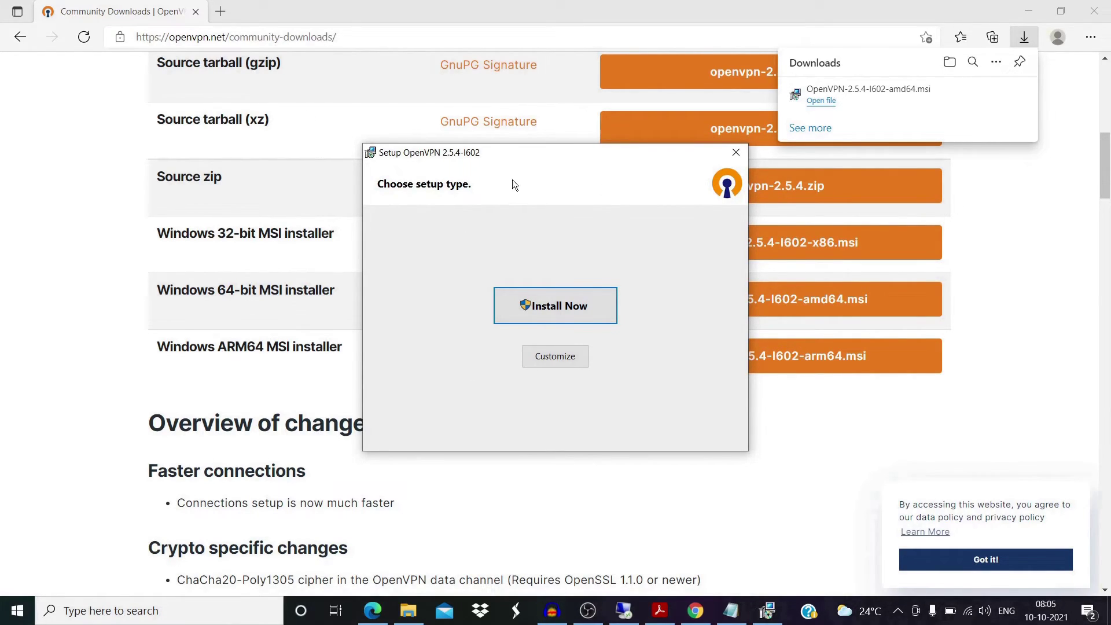
# Customize setup to install OpenVPN Service, OpenSSL Utilities and EasyRSA 3 scripts on the local drive.
pyautogui.moveTo(520, 165); pyautogui.dragTo(378, 129)
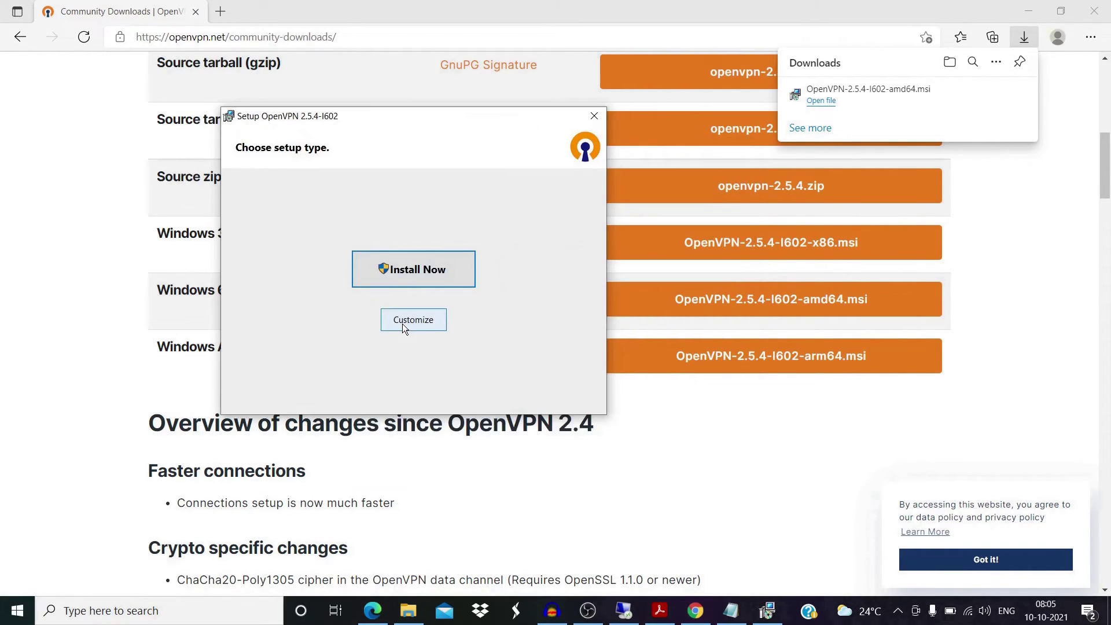
pyautogui.click(403, 325)
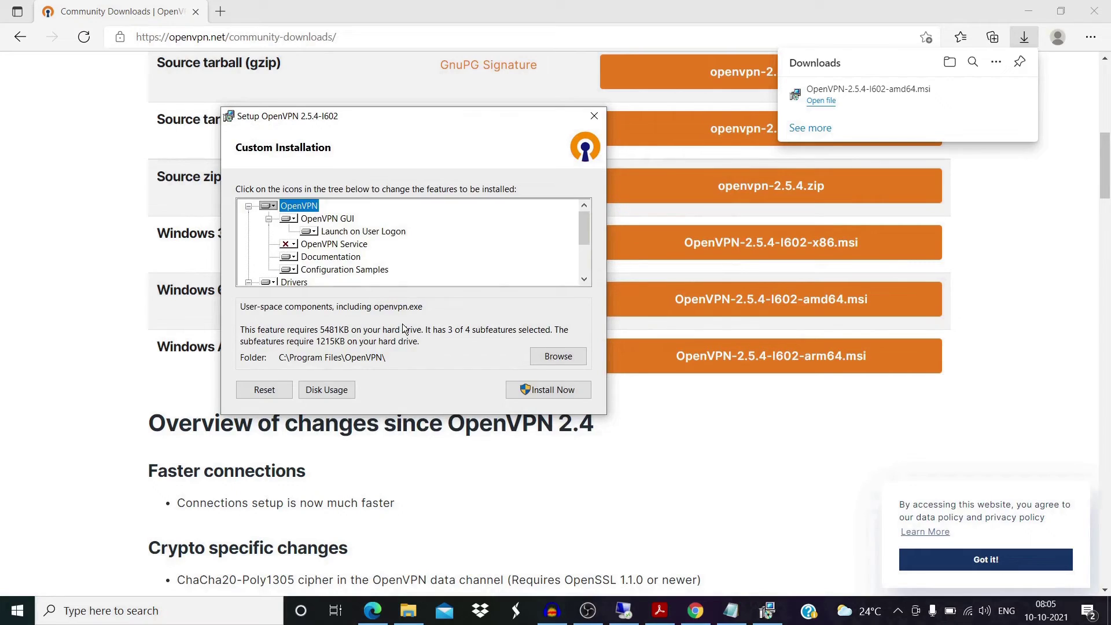
pyautogui.click(292, 246)
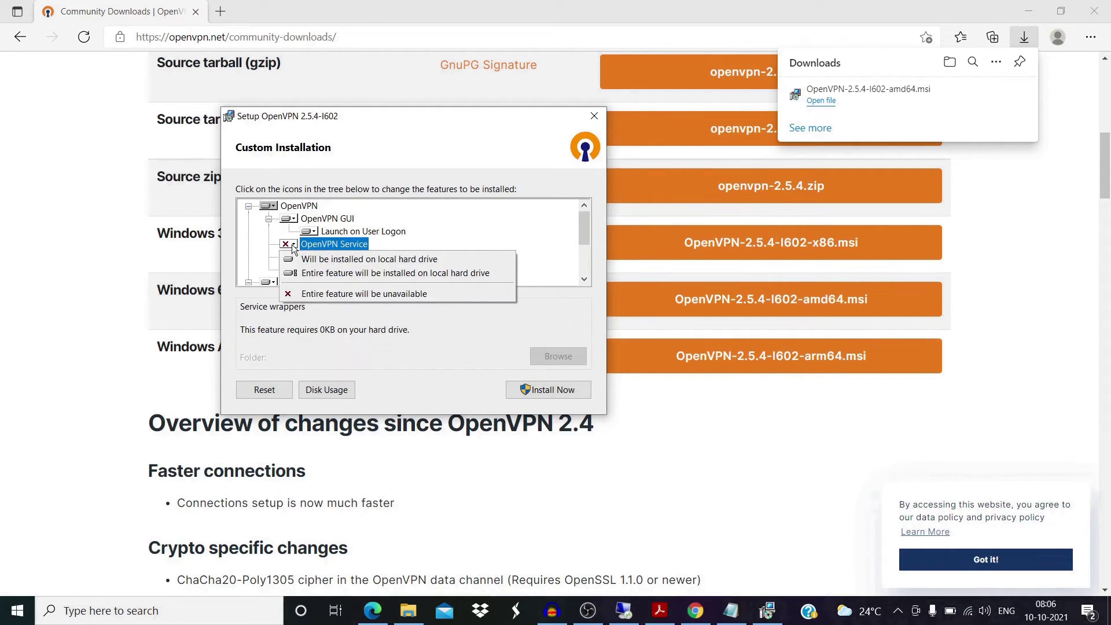
pyautogui.click(292, 259)
pyautogui.scroll(-2, 291, 263)
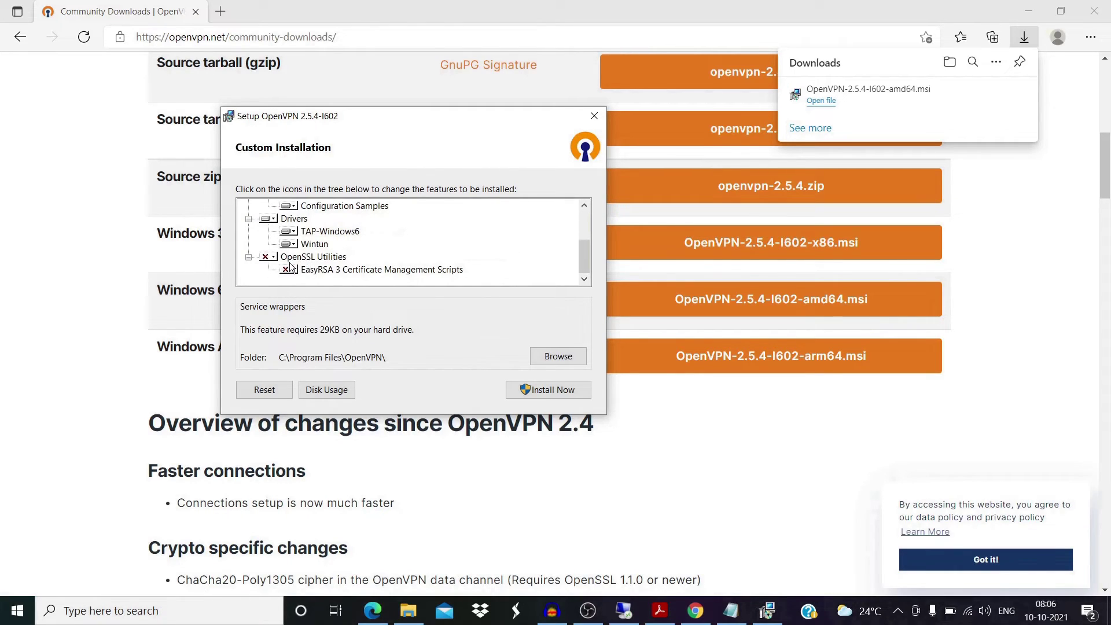
pyautogui.click(269, 257)
pyautogui.click(301, 271)
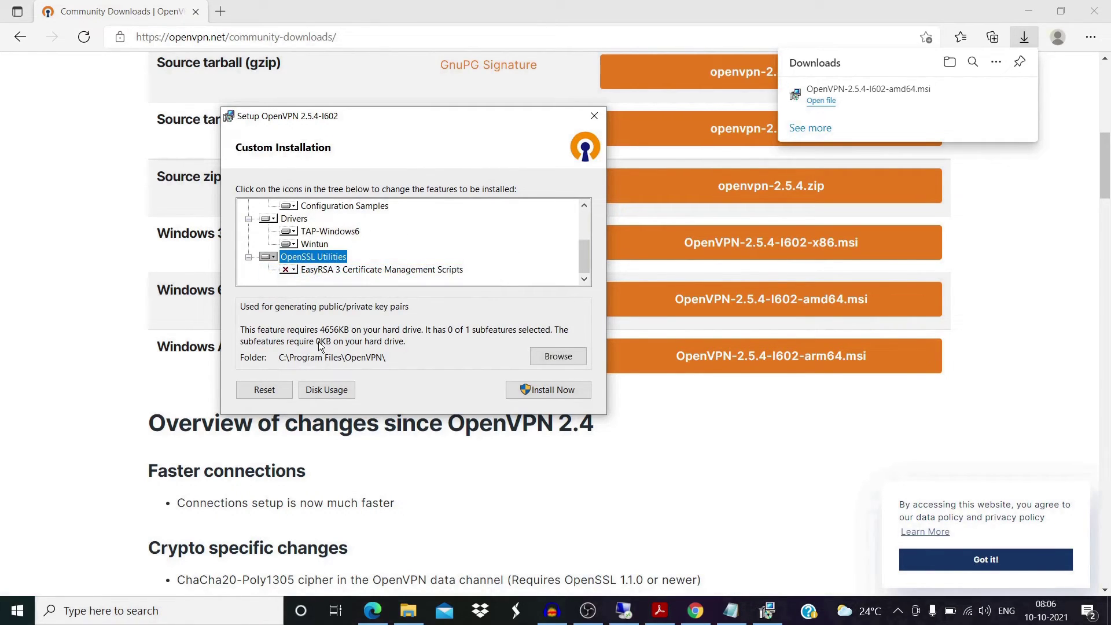
pyautogui.click(289, 270)
pyautogui.click(305, 284)
# Install OpenVPN 2.5.4 with those features and close the finished setup.
pyautogui.click(522, 393)
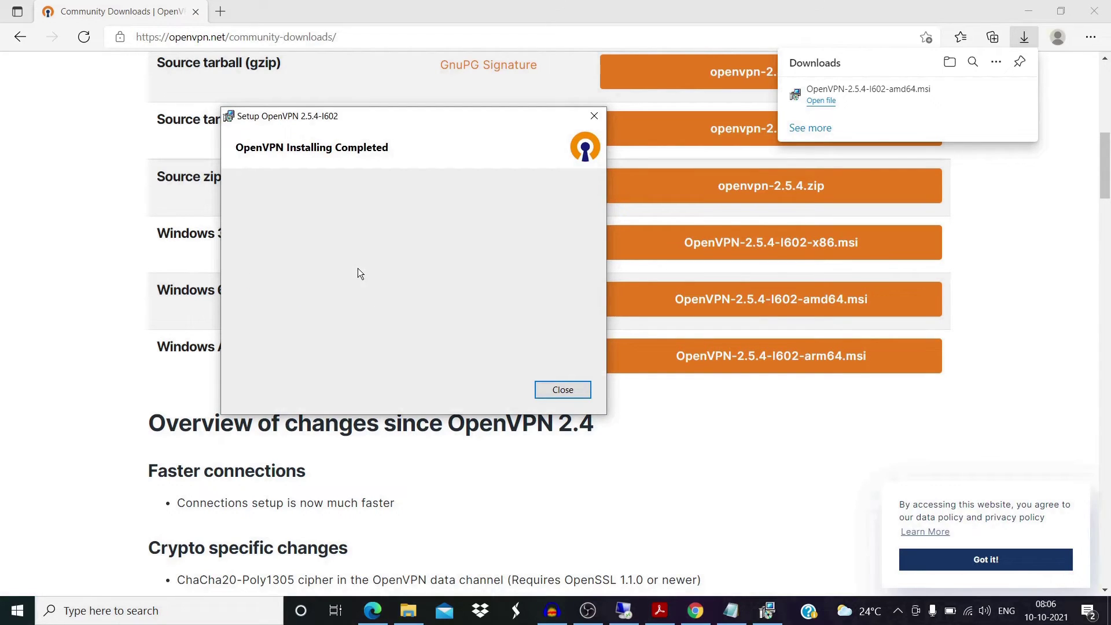
pyautogui.moveTo(356, 115); pyautogui.dragTo(262, 99)
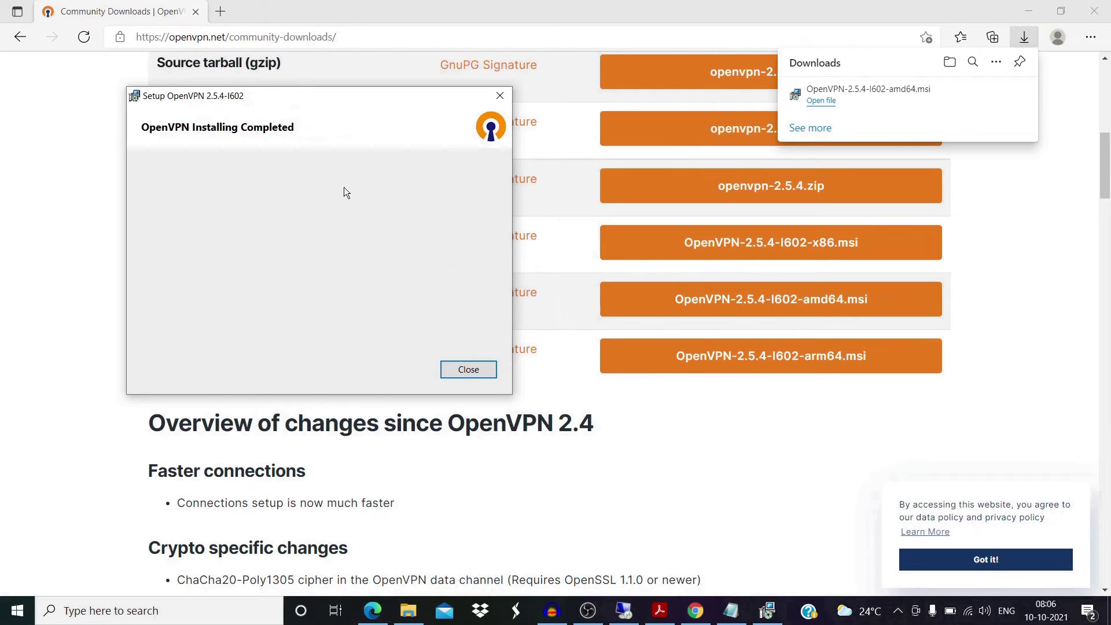
pyautogui.click(468, 370)
pyautogui.click(1029, 11)
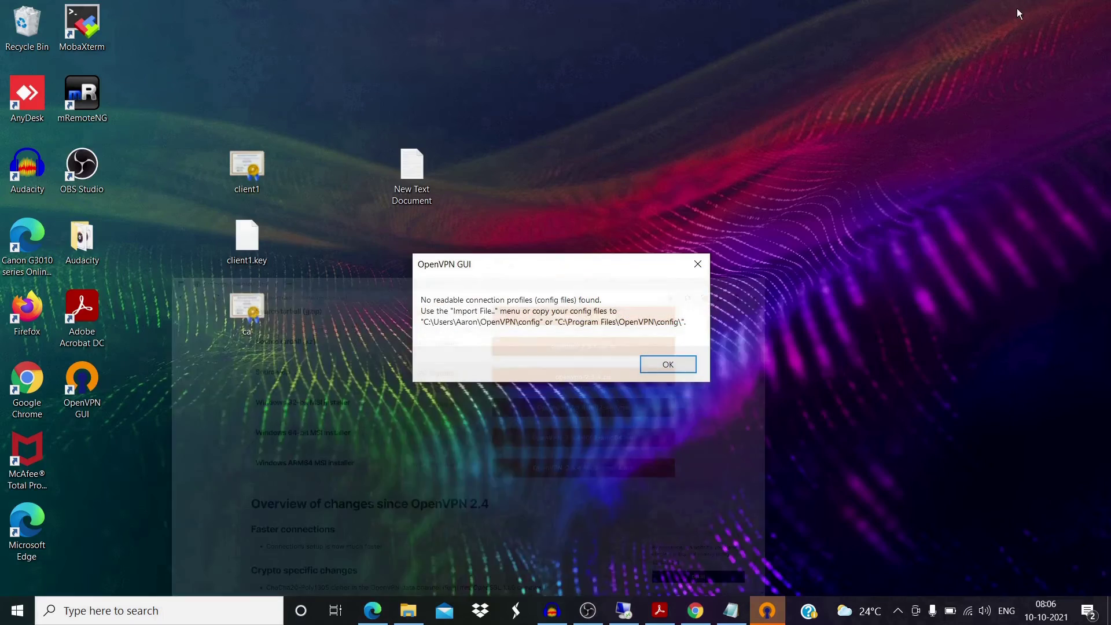
# Dismiss the OpenVPN GUI notice that no readable connection profiles were found.
pyautogui.moveTo(527, 265); pyautogui.dragTo(355, 40)
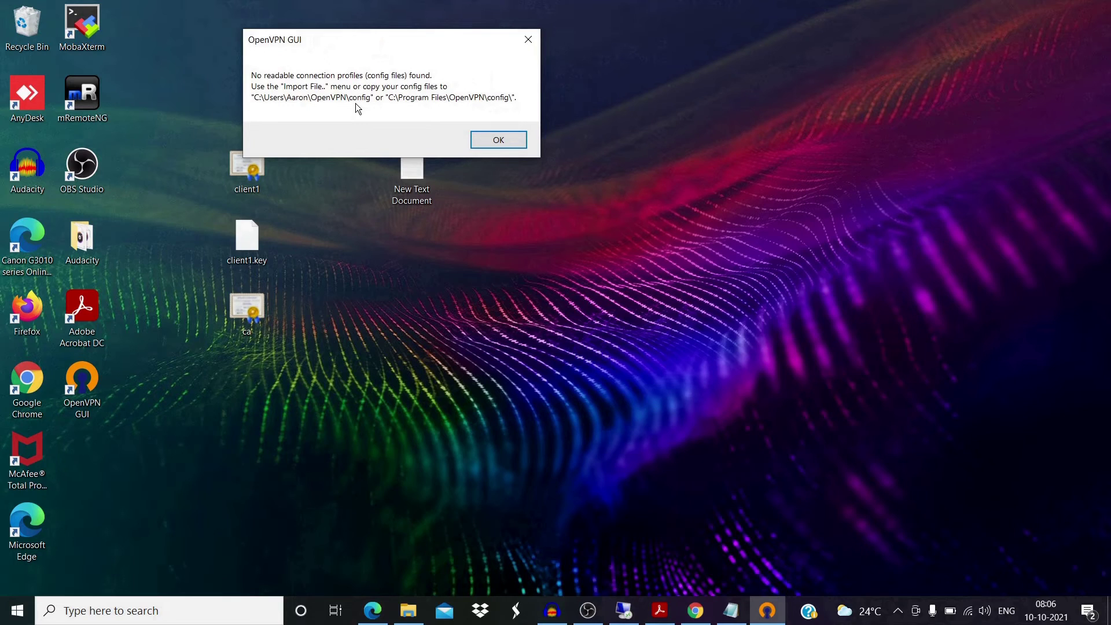
pyautogui.click(495, 140)
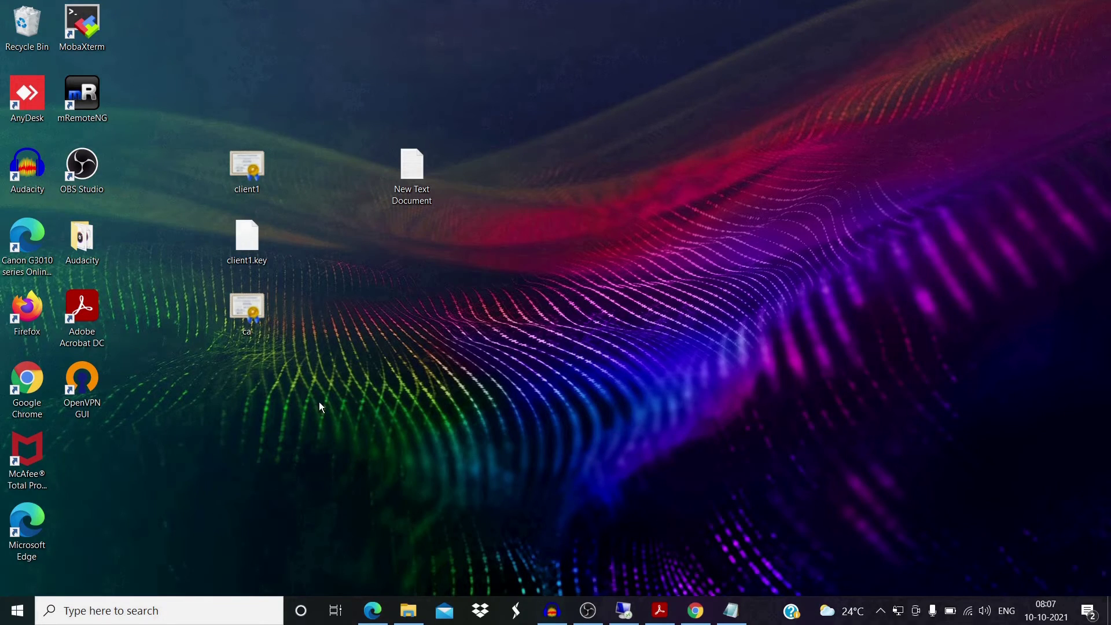
# Copy client1, client1.key and ca from the desktop into C:\Program Files\OpenVPN\config.
pyautogui.moveTo(319, 403); pyautogui.dragTo(247, 180)
pyautogui.rightClick(247, 181)
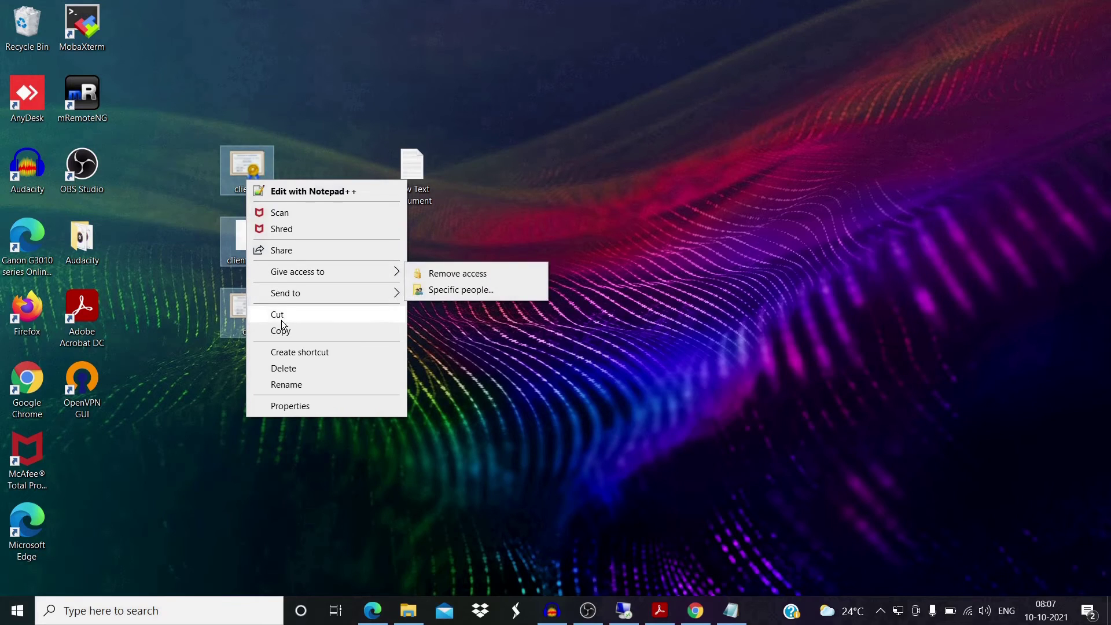
pyautogui.click(282, 332)
pyautogui.click(405, 611)
pyautogui.doubleClick(401, 209)
pyautogui.doubleClick(177, 156)
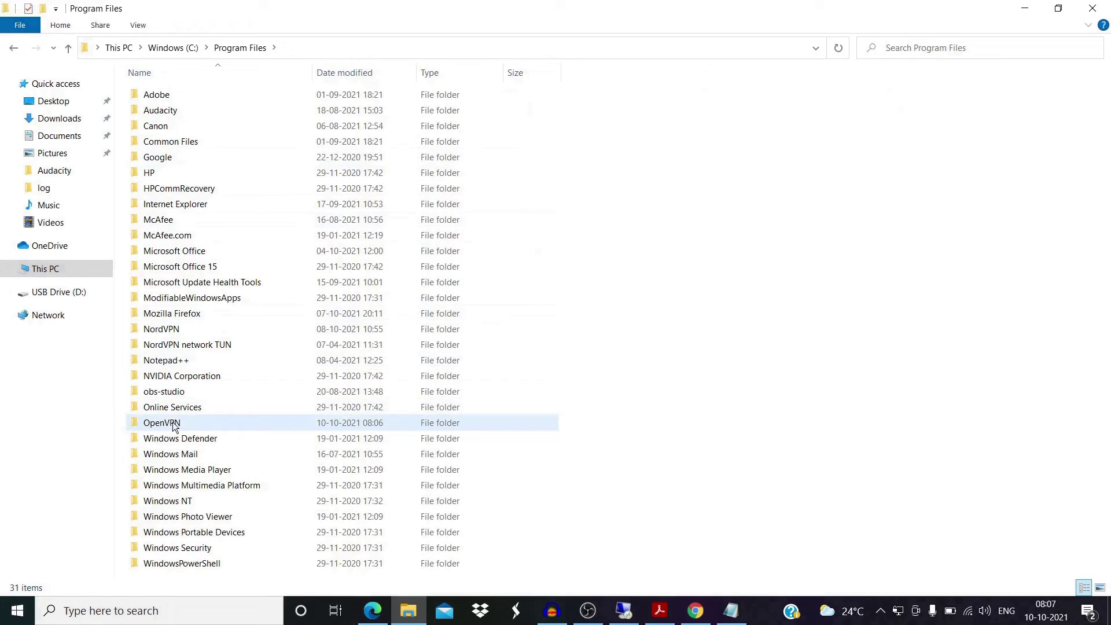
pyautogui.doubleClick(174, 425)
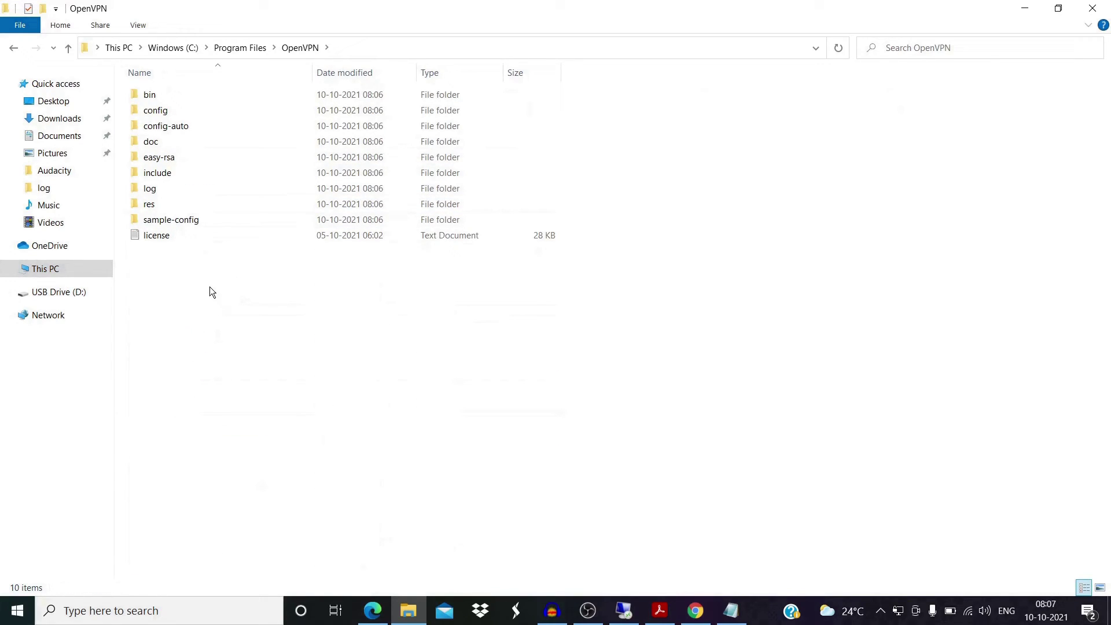
pyautogui.click(162, 112)
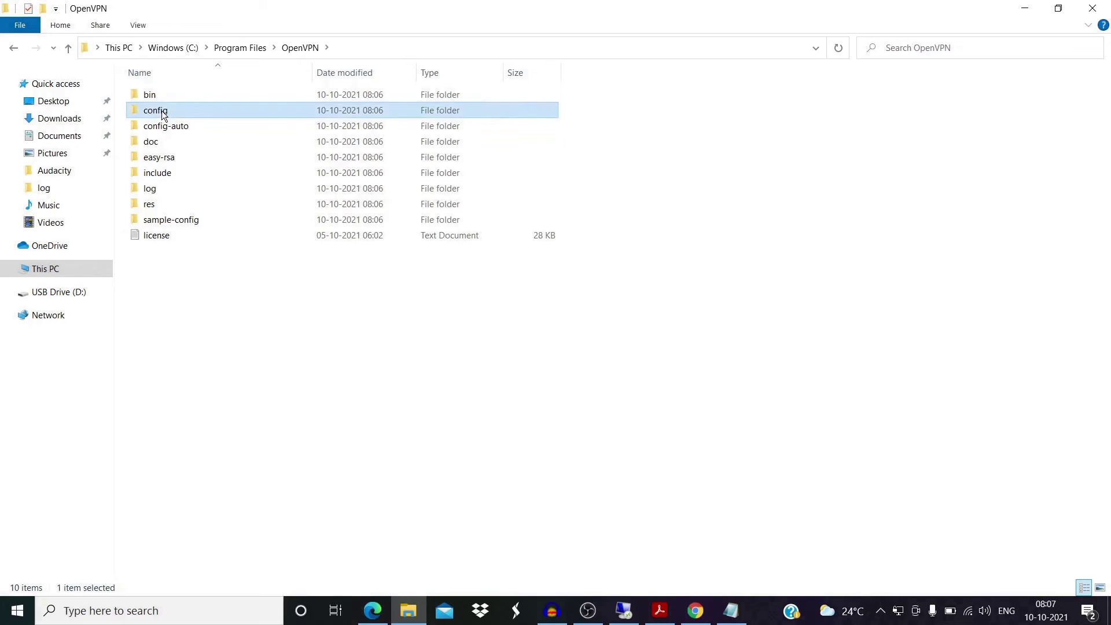
pyautogui.doubleClick(162, 111)
pyautogui.rightClick(186, 127)
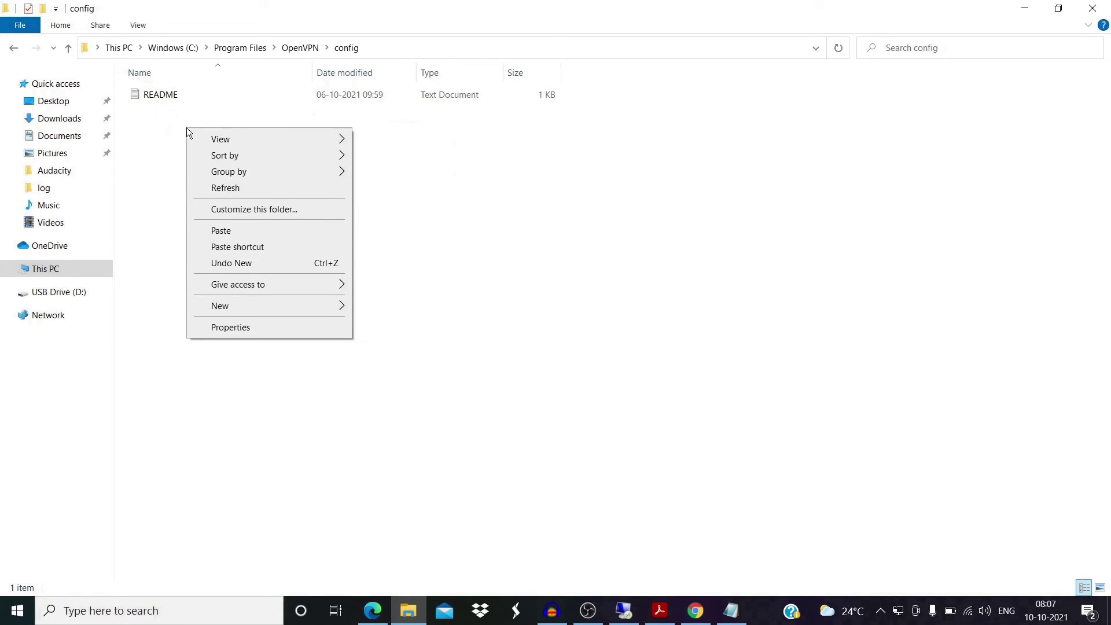
pyautogui.click(213, 230)
pyautogui.click(216, 216)
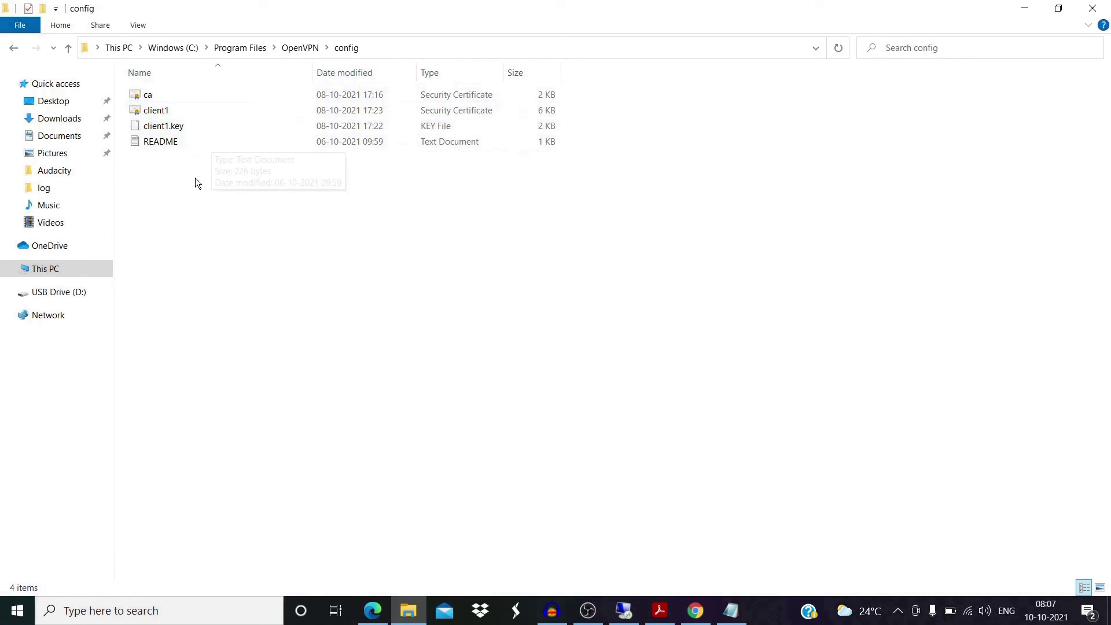
# Copy the client file from OpenVPN\sample-config into the config folder, granting administrator permission.
pyautogui.click(401, 47)
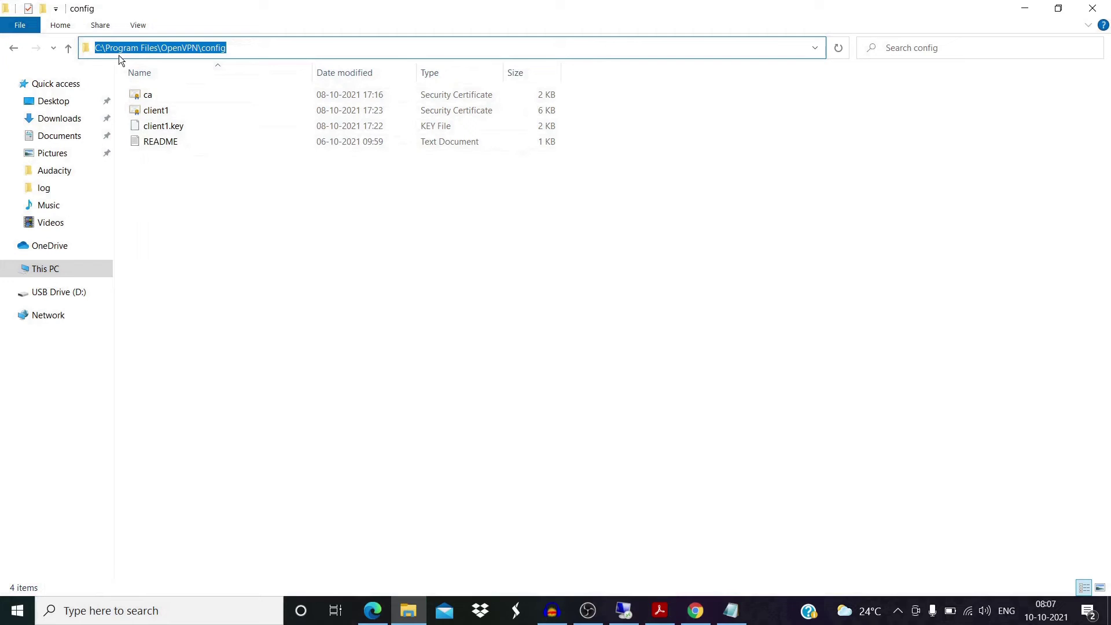
pyautogui.hotkey('alt', 'Up')
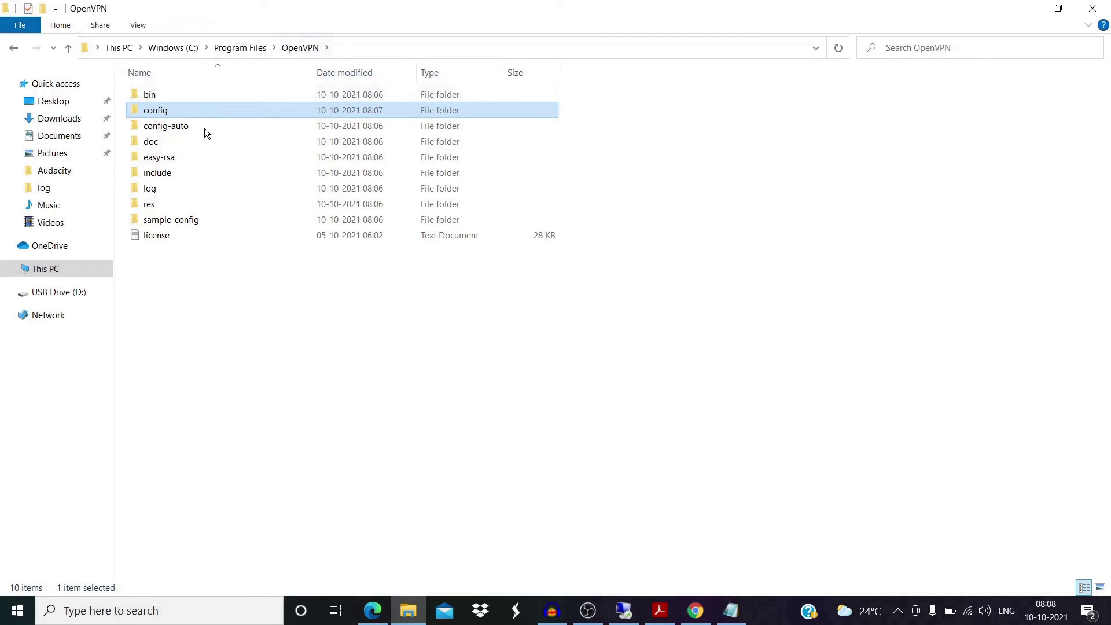
pyautogui.doubleClick(179, 222)
pyautogui.click(161, 98)
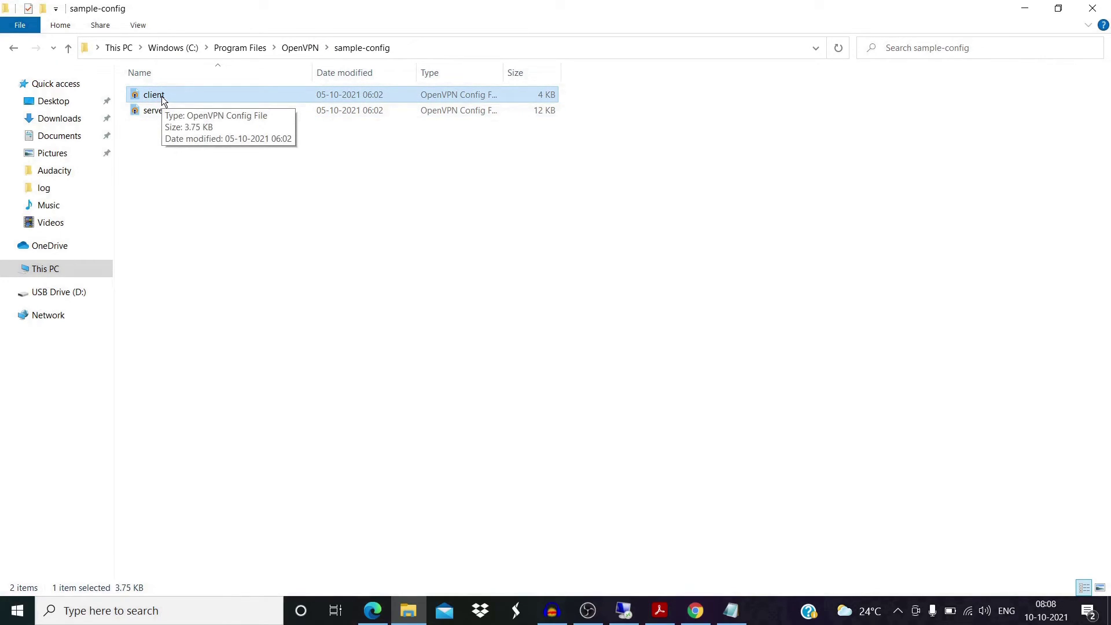
pyautogui.rightClick(162, 96)
pyautogui.click(186, 307)
pyautogui.click(291, 48)
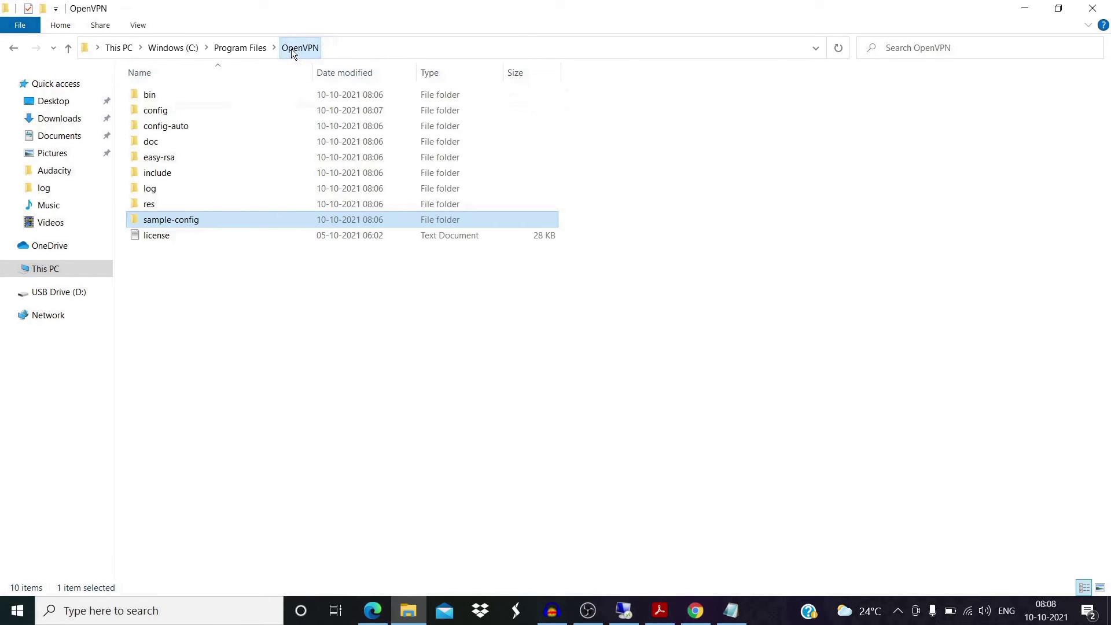
pyautogui.doubleClick(181, 111)
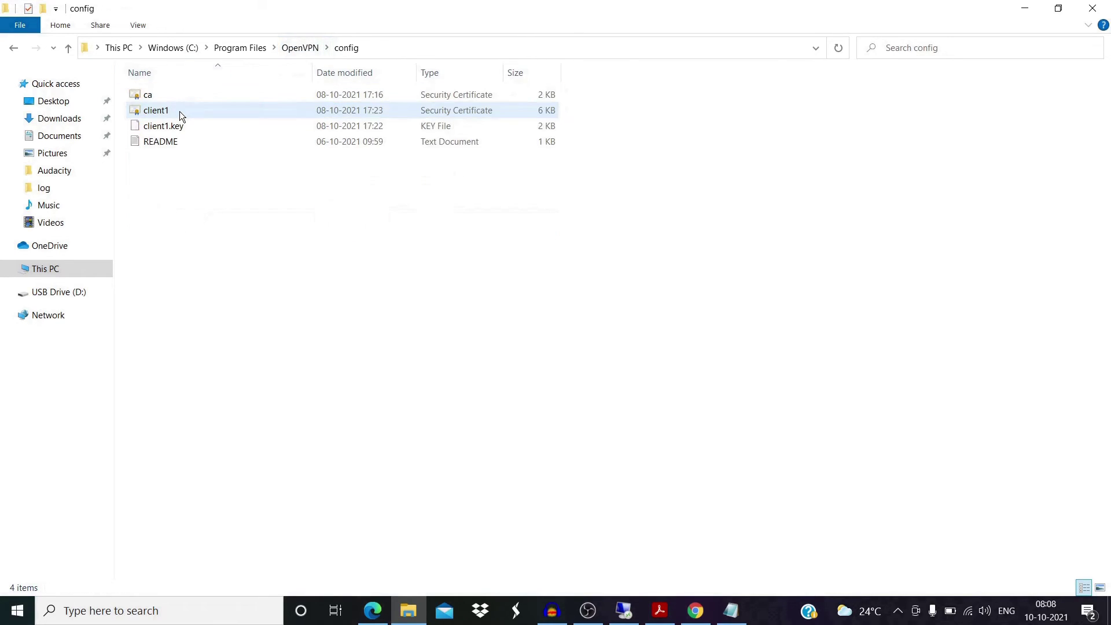
pyautogui.rightClick(171, 161)
pyautogui.click(197, 265)
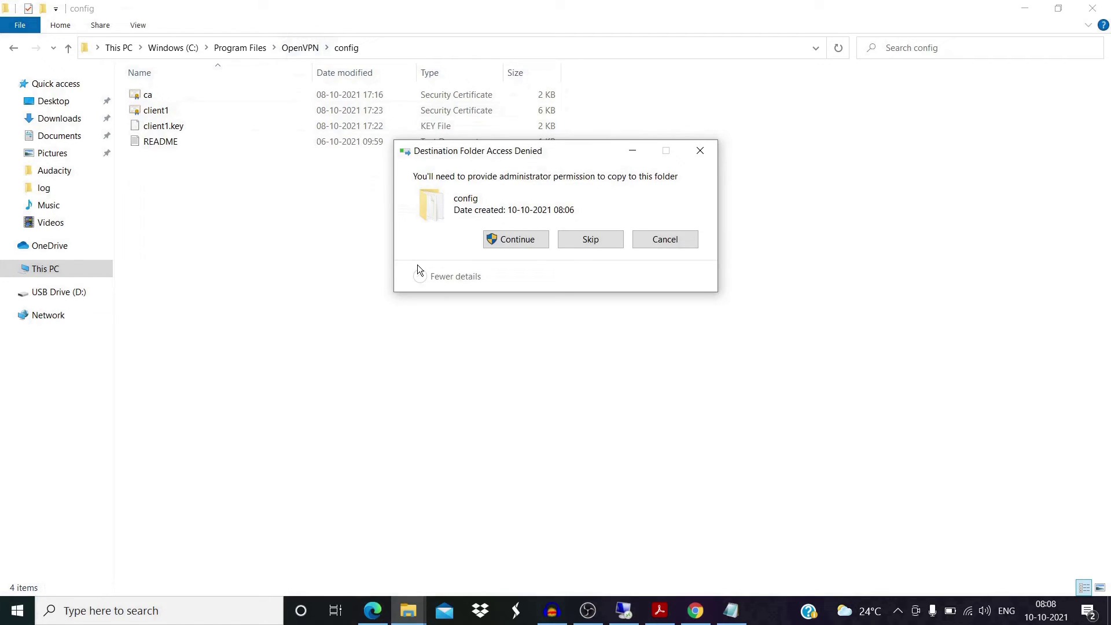
pyautogui.click(499, 237)
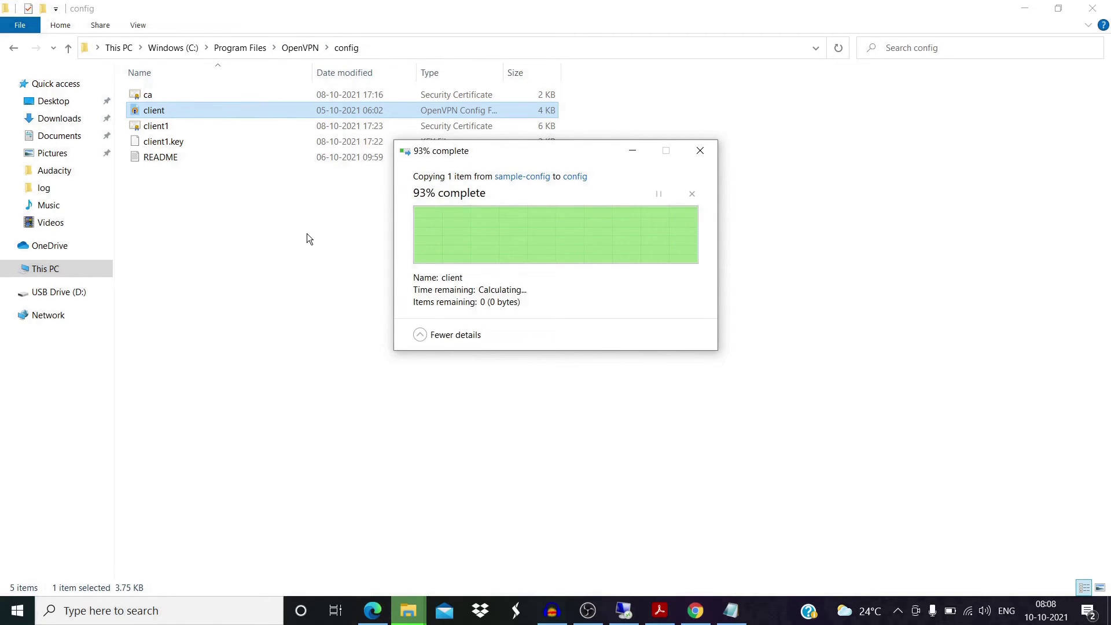
pyautogui.click(197, 237)
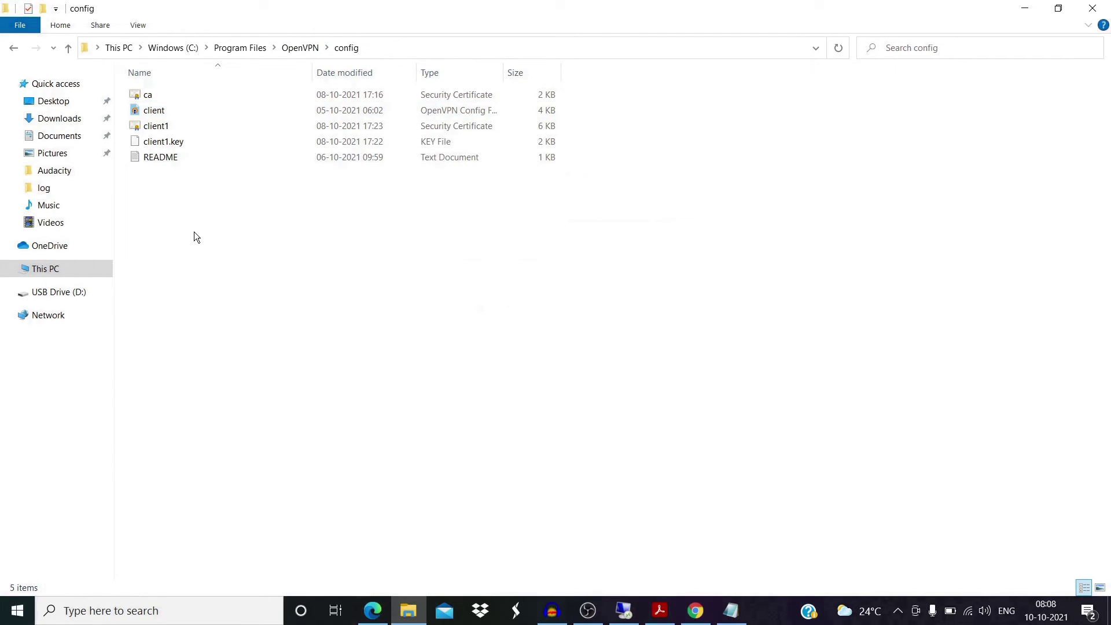
# Move ta.key above the other certificate files on the desktop.
pyautogui.moveTo(82, 456); pyautogui.dragTo(289, 204)
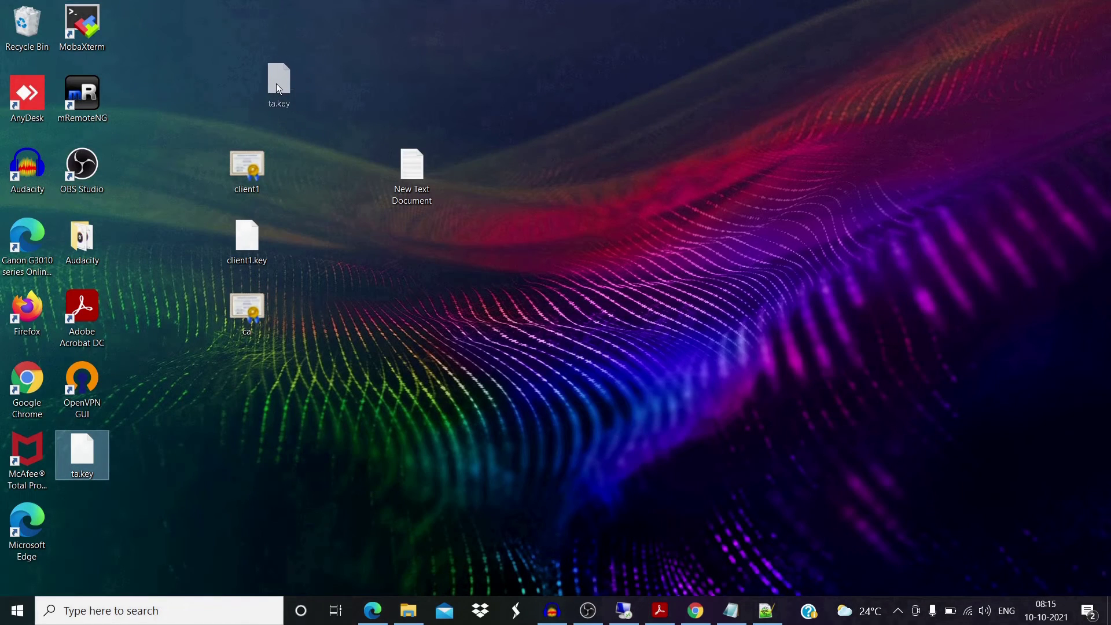
pyautogui.moveTo(278, 88); pyautogui.dragTo(264, 78)
pyautogui.click(322, 109)
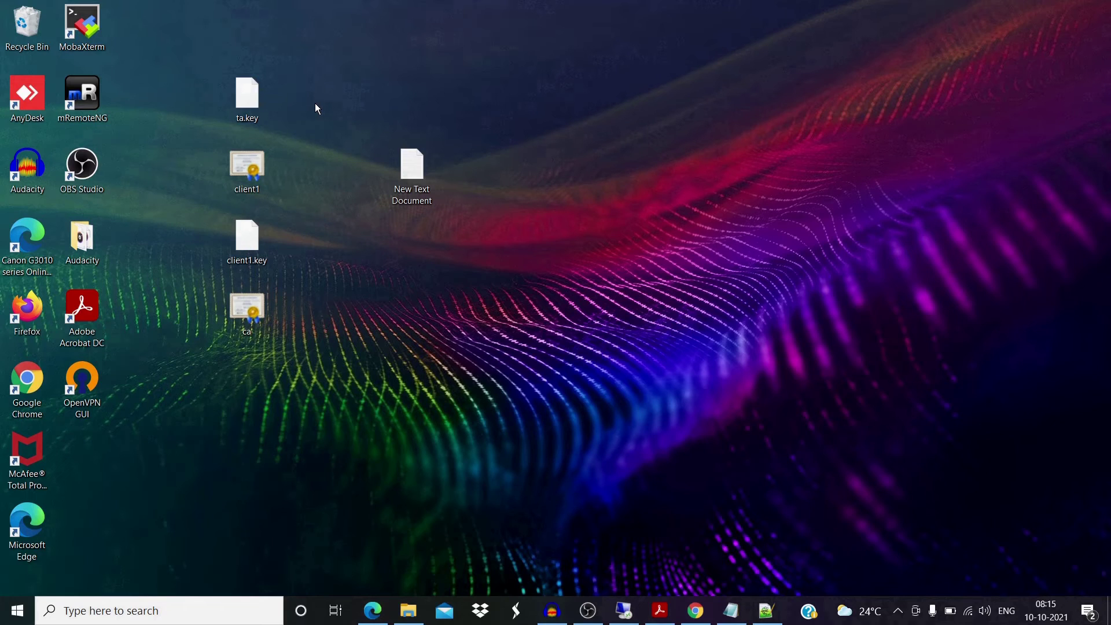
# Copy ta.key into the OpenVPN config folder with administrator approval.
pyautogui.rightClick(262, 107)
pyautogui.click(287, 308)
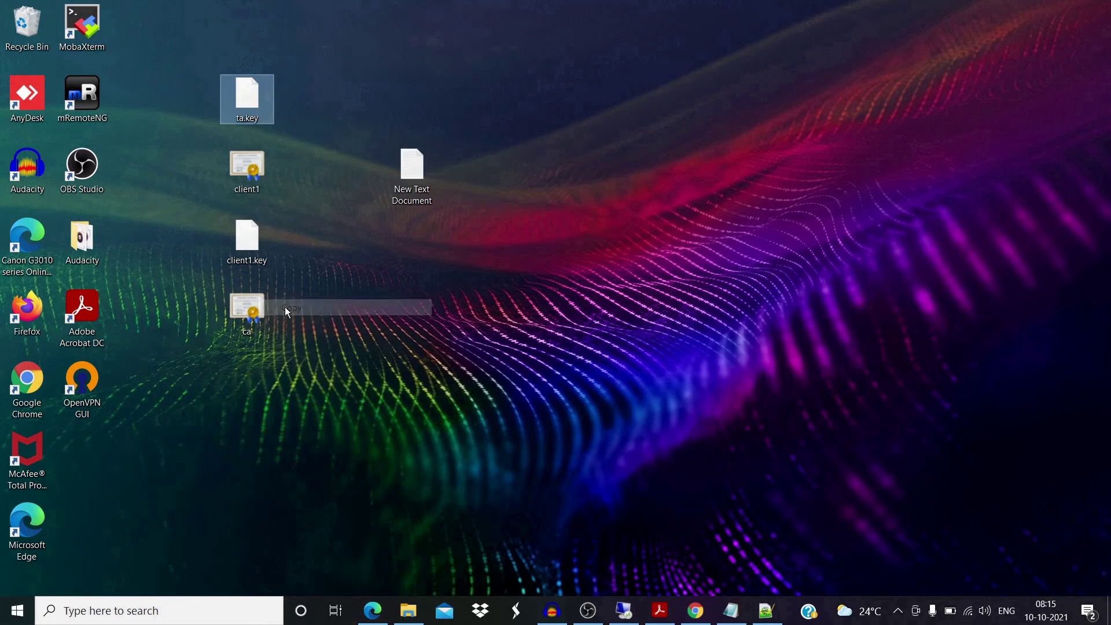
pyautogui.click(408, 611)
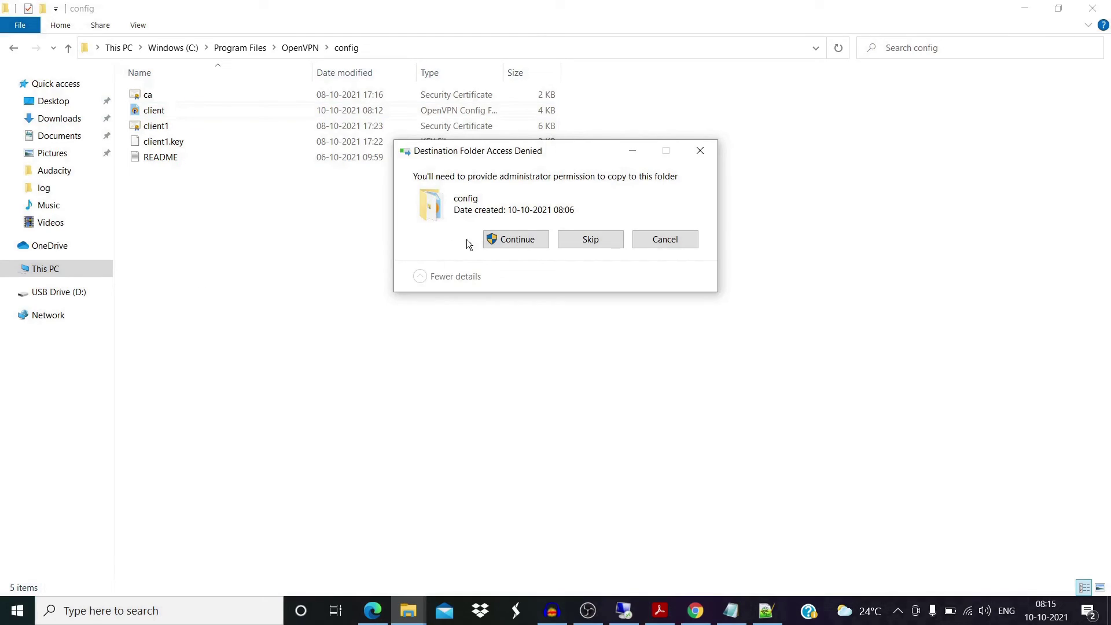
pyautogui.click(512, 242)
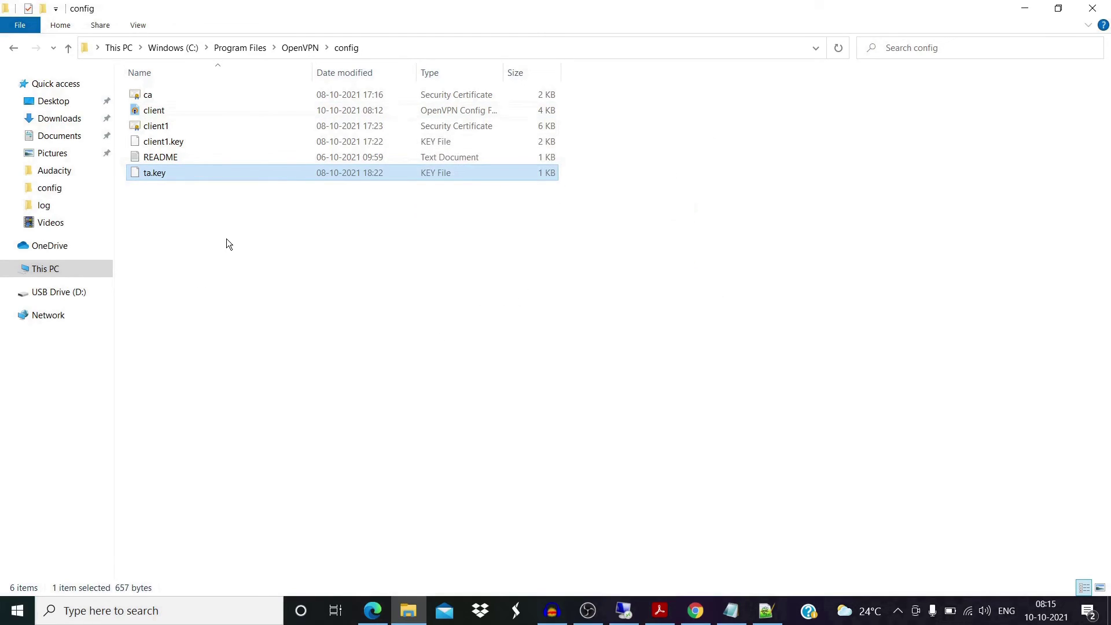
pyautogui.rightClick(165, 110)
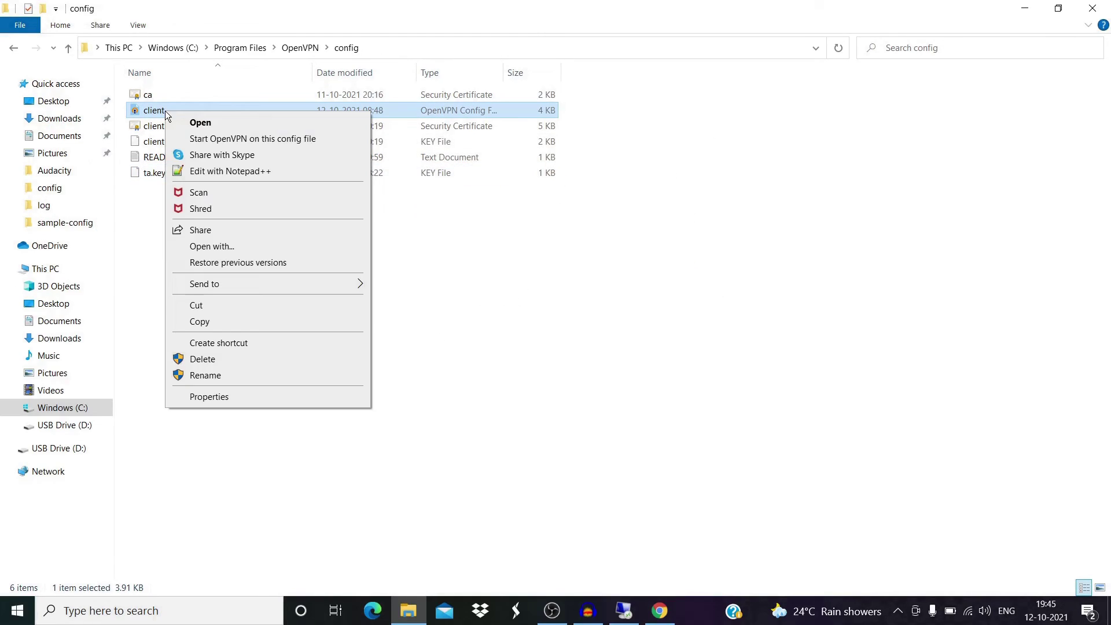
# Open client.ovpn in Notepad++ and review its ca, cert and key path lines.
pyautogui.click(198, 172)
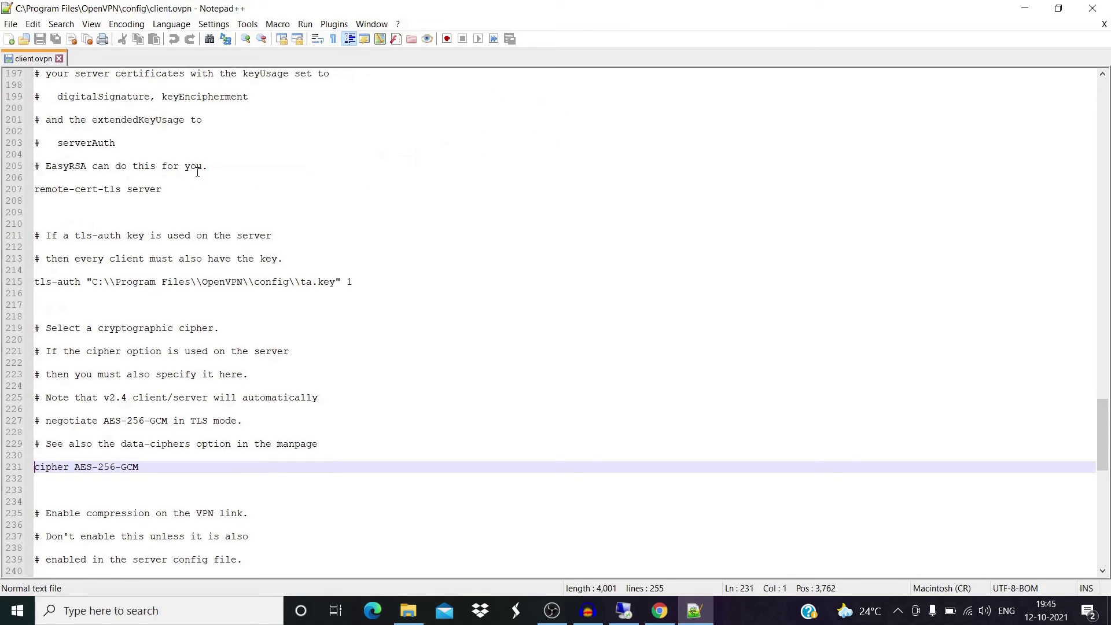
pyautogui.scroll(20, 174, 225)
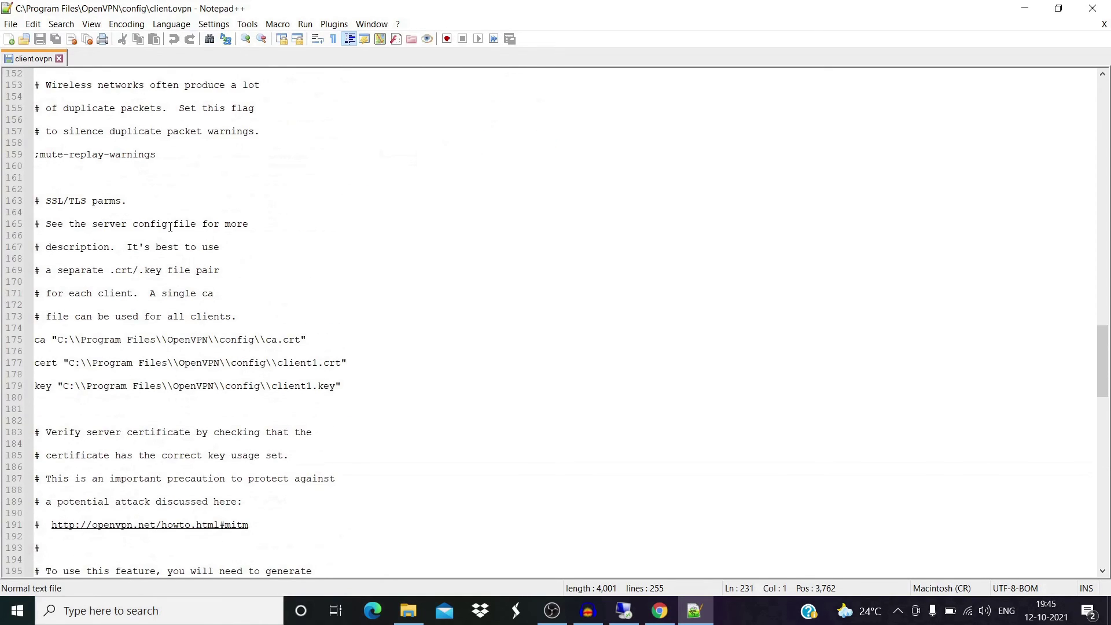
pyautogui.scroll(20, 170, 227)
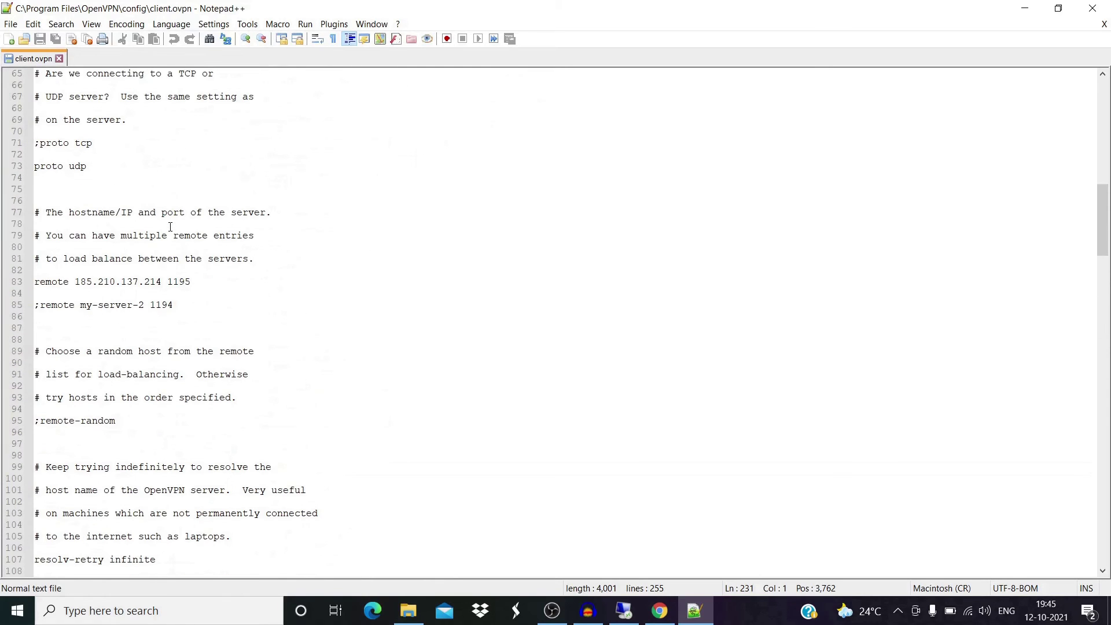
pyautogui.scroll(15, 170, 226)
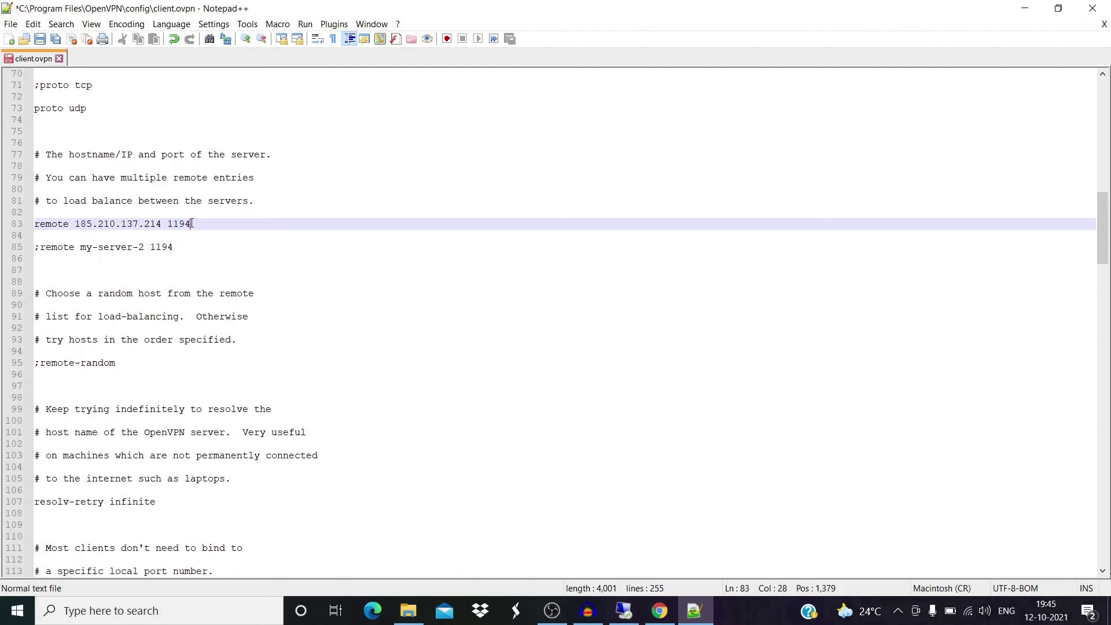
pyautogui.scroll(-20, 116, 294)
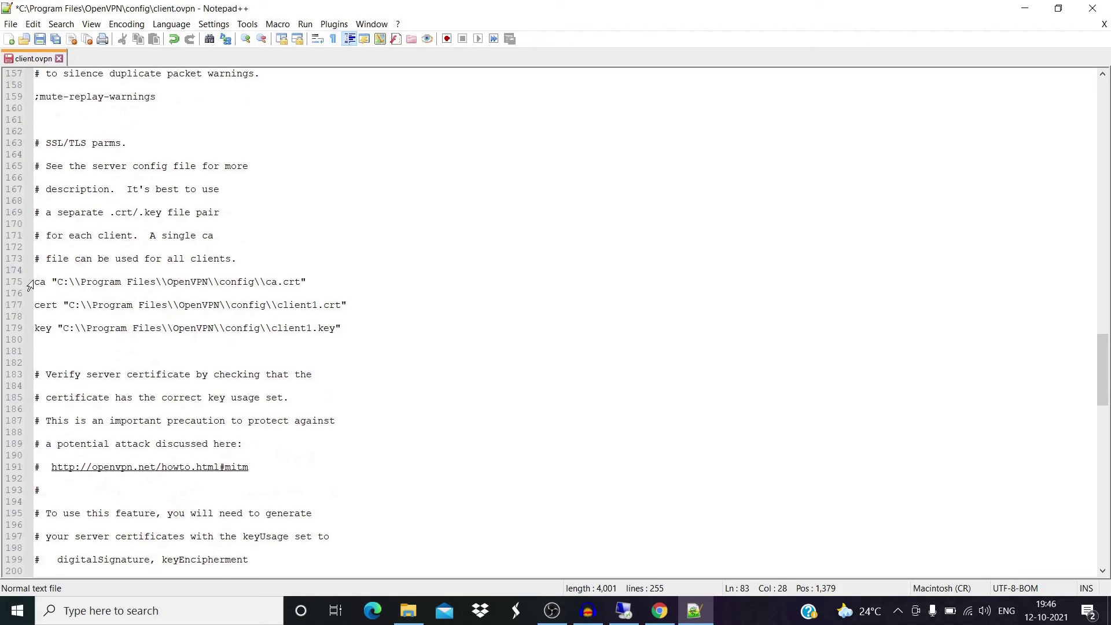
pyautogui.moveTo(36, 282); pyautogui.dragTo(346, 329)
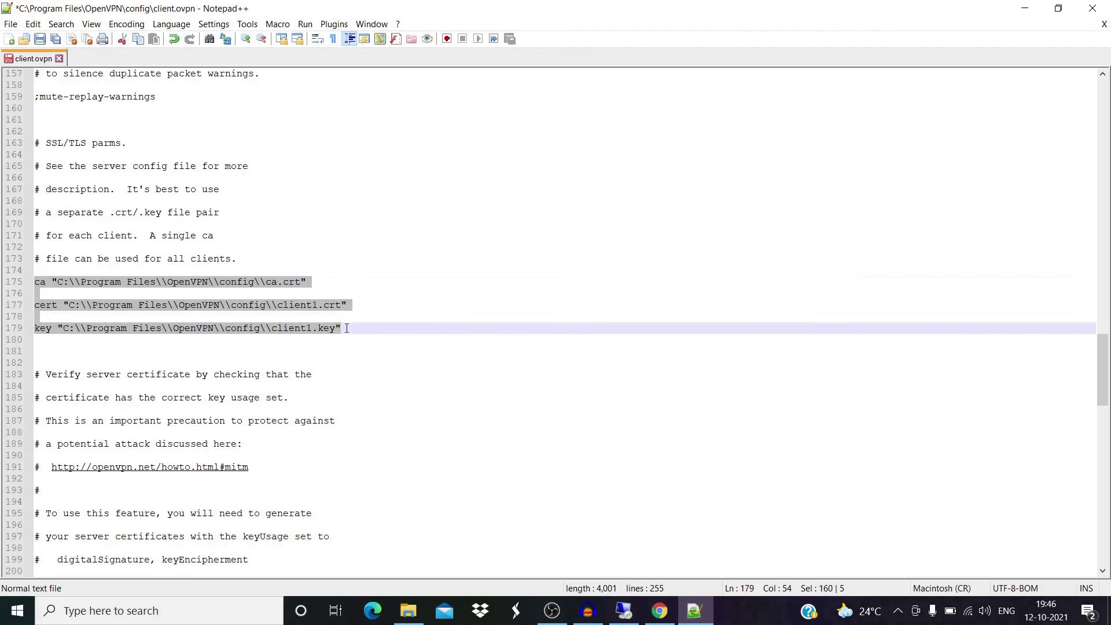
pyautogui.click(345, 328)
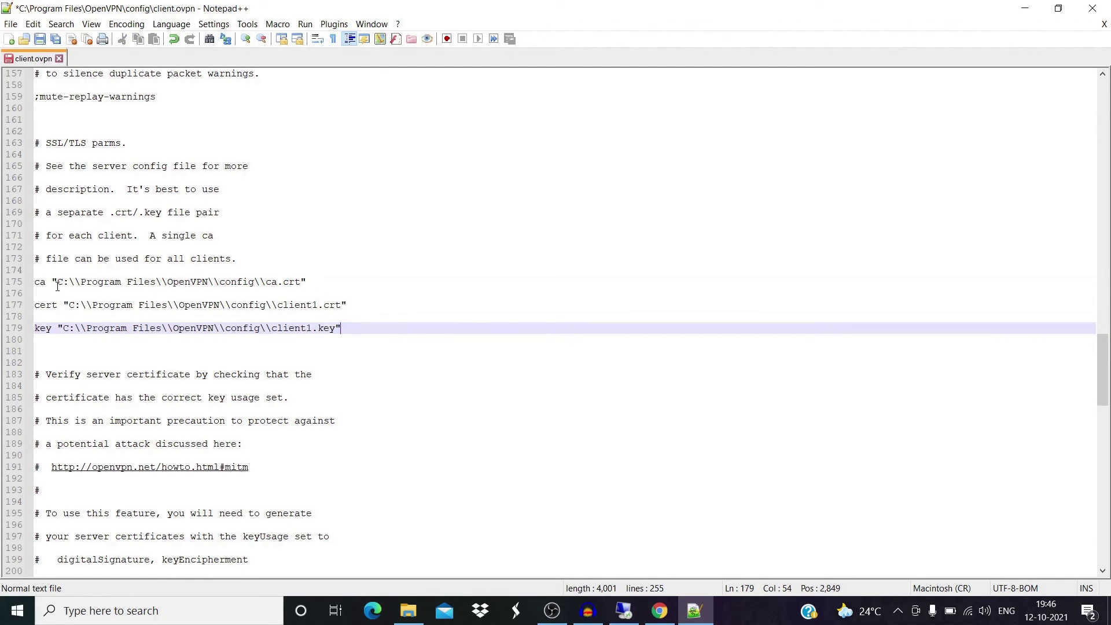
pyautogui.press('Up')
pyautogui.press('Up')
pyautogui.press('Up')
pyautogui.press('Up')
pyautogui.scroll(-10, 64, 312)
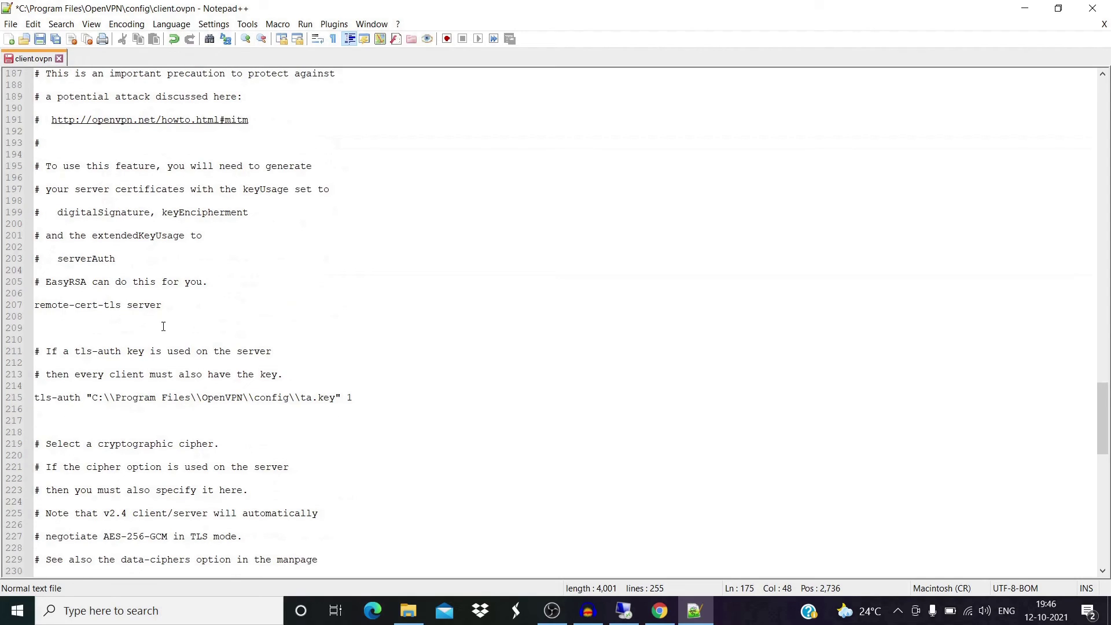
# Check the remote-cert-tls server, tls-auth ta.key, cipher AES-256-GCM and verb 3 lines in client.ovpn.
pyautogui.click(163, 306)
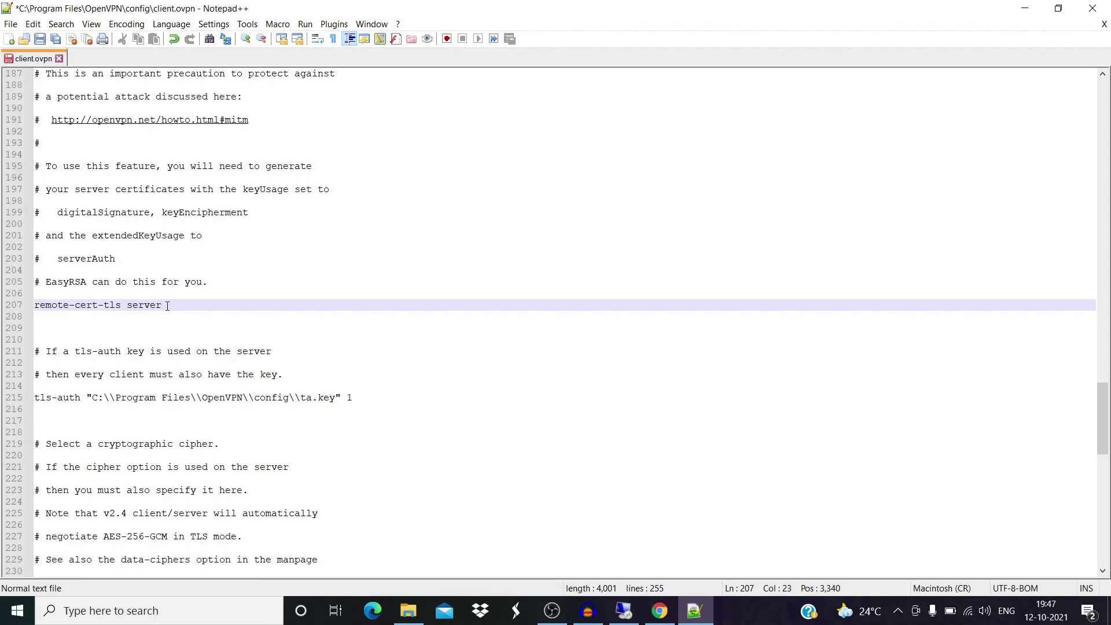
pyautogui.scroll(-3, 170, 305)
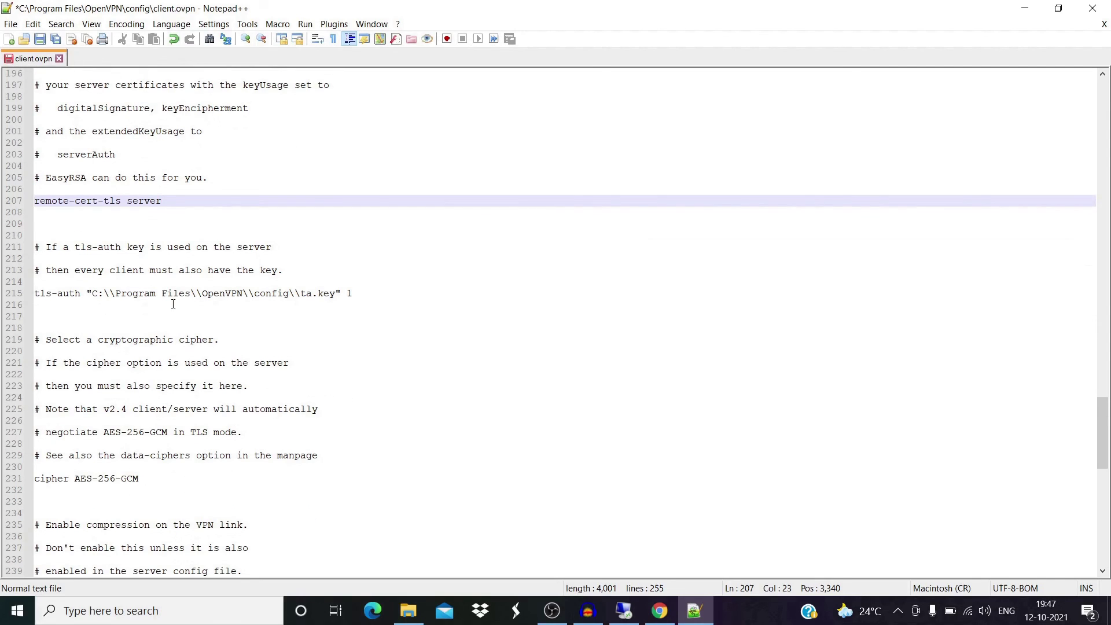
pyautogui.click(35, 294)
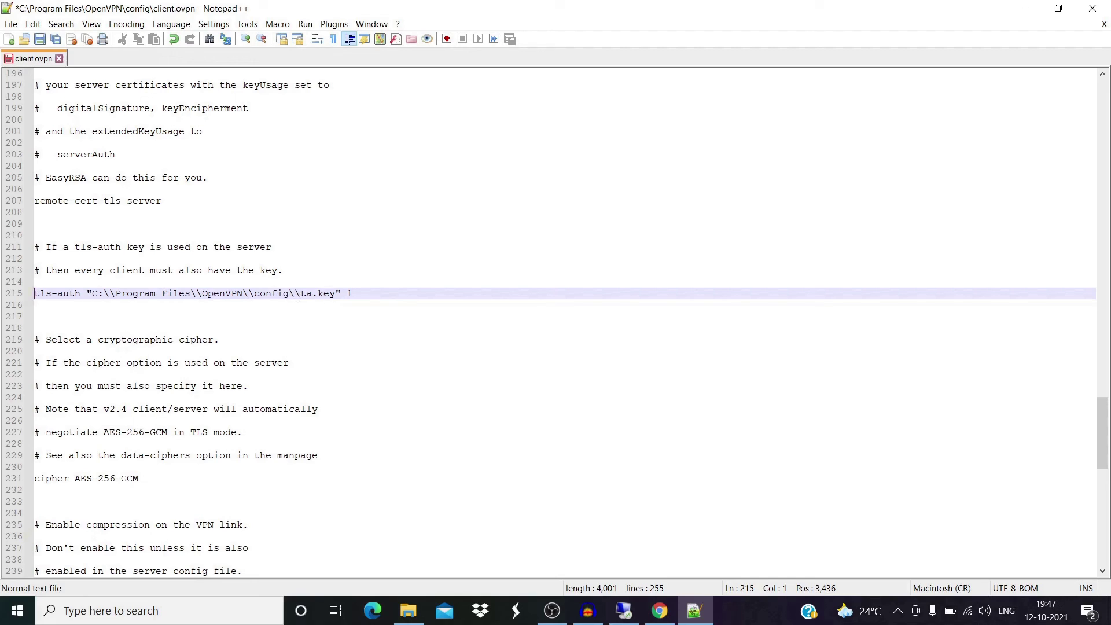
pyautogui.click(332, 294)
pyautogui.scroll(-4, 161, 323)
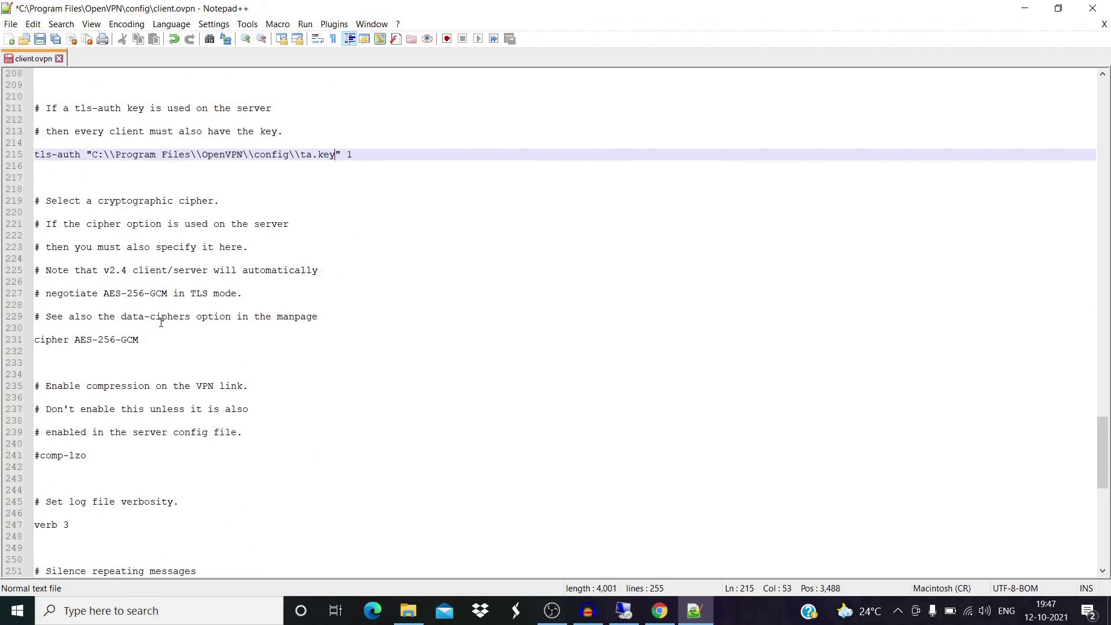
pyautogui.scroll(-1, 161, 322)
pyautogui.click(148, 306)
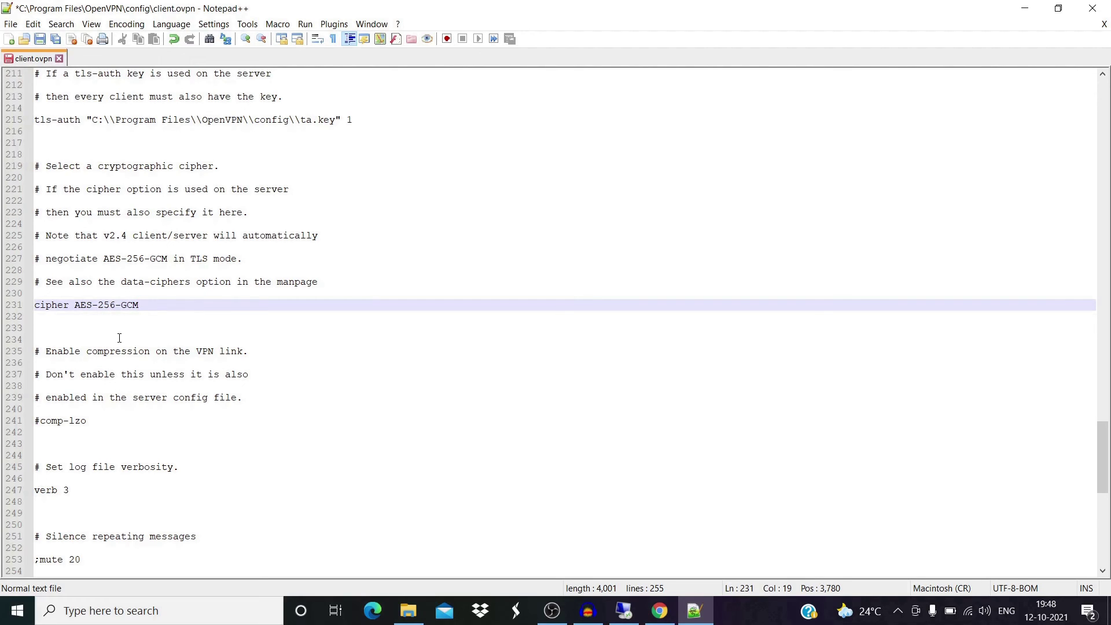
pyautogui.scroll(-4, 119, 338)
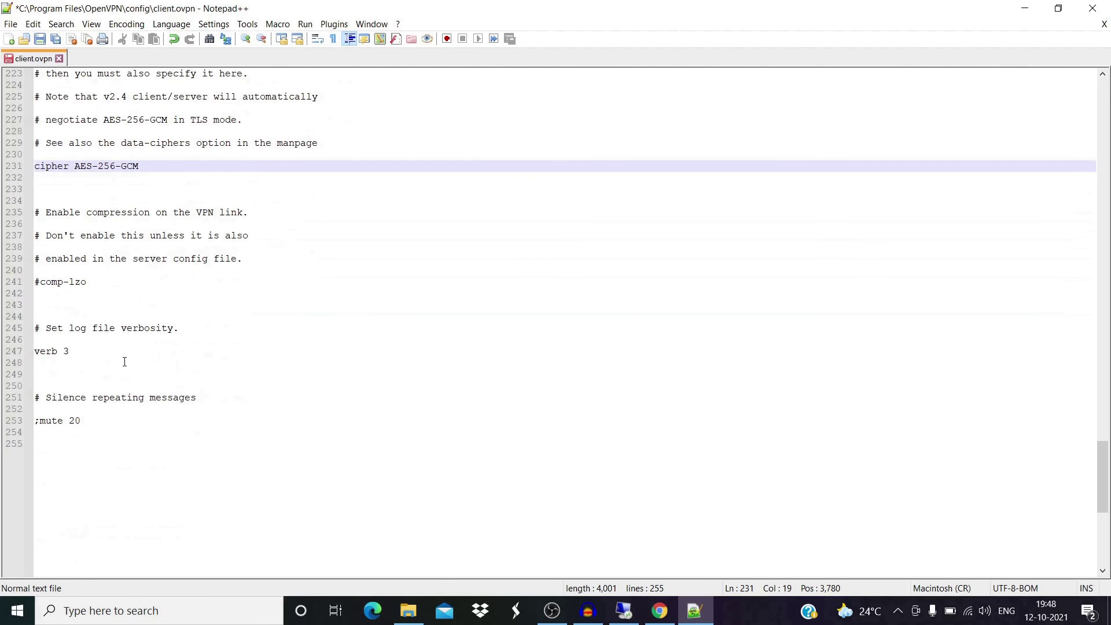
pyautogui.click(100, 350)
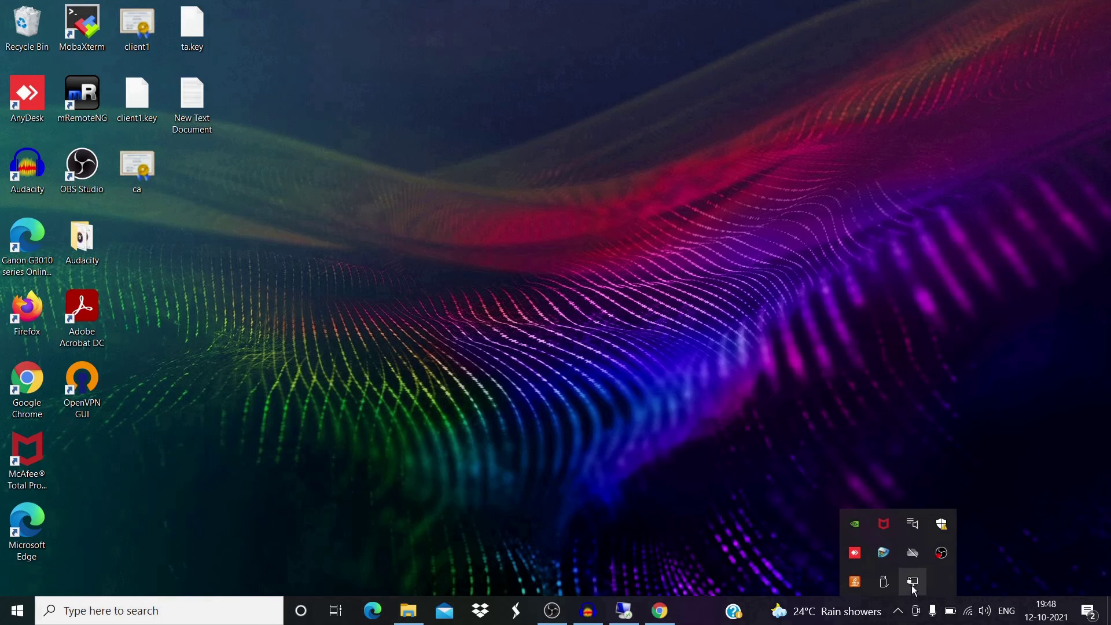
# Connect OpenVPN GUI to the server, getting assigned IP 10.8.0.6.
pyautogui.rightClick(913, 584)
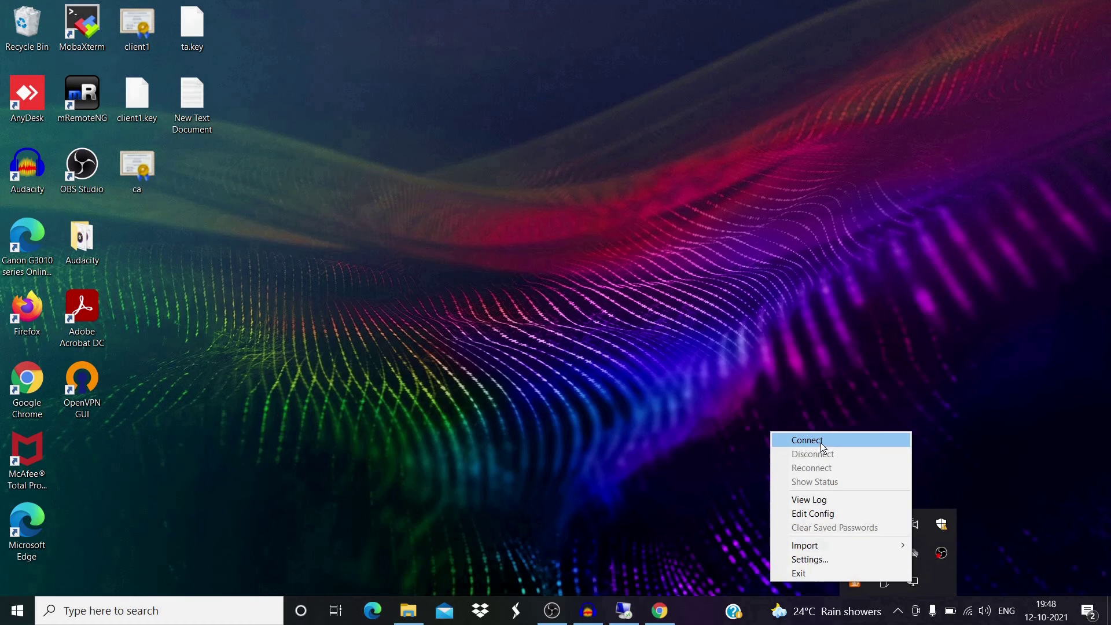
pyautogui.click(804, 441)
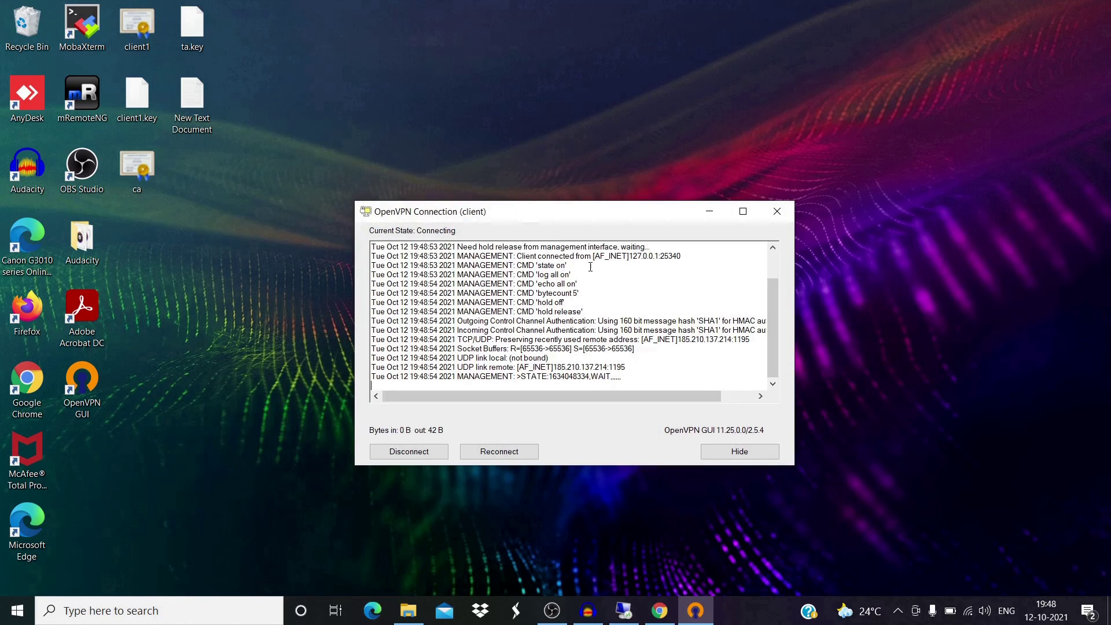
pyautogui.moveTo(564, 221); pyautogui.dragTo(493, 164)
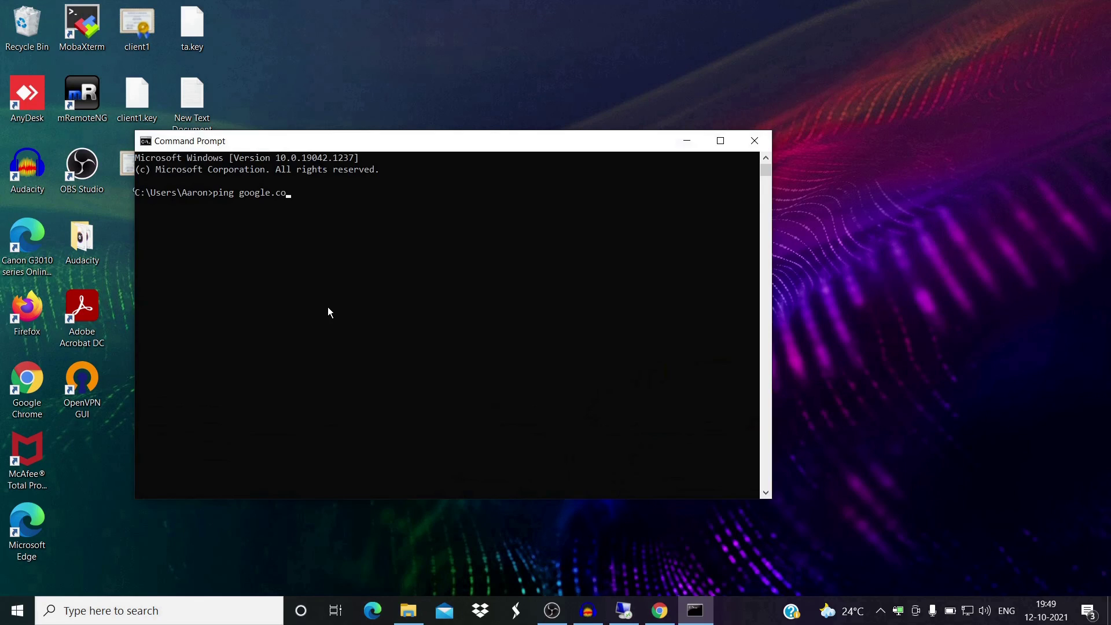
# Run ping google.com (4 of 4 replies, 0% loss) and open a new Edge tab.
pyautogui.write('m')
pyautogui.press('Return')
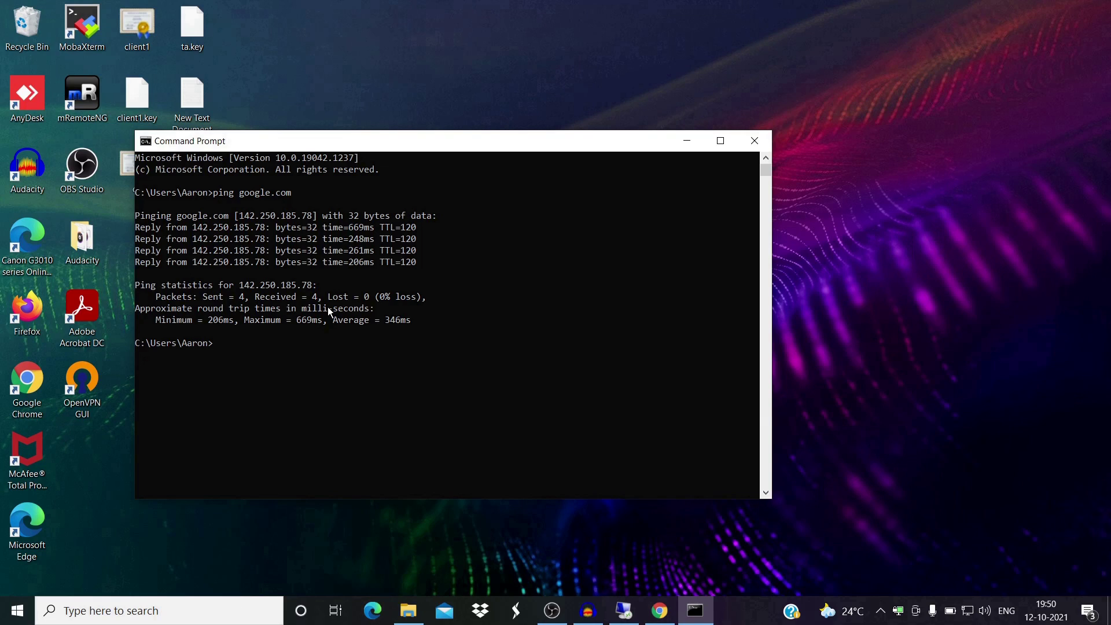
pyautogui.click(373, 611)
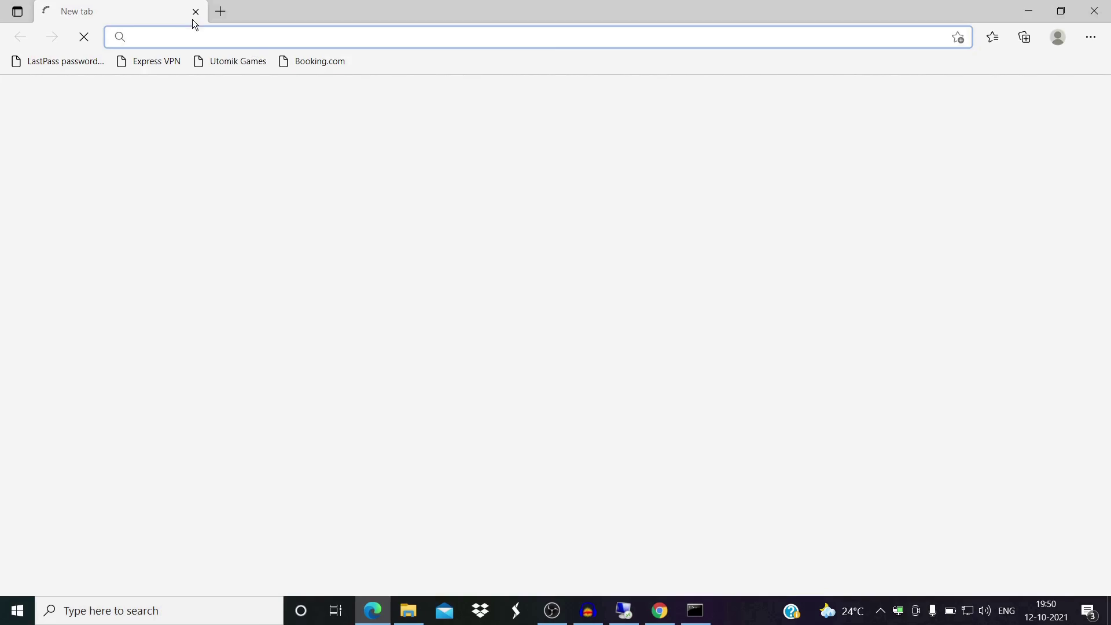
# Search Bing for 'what is my ip' to confirm 185.210.137.214, then ping 10.8.0.1.
pyautogui.write('wh')
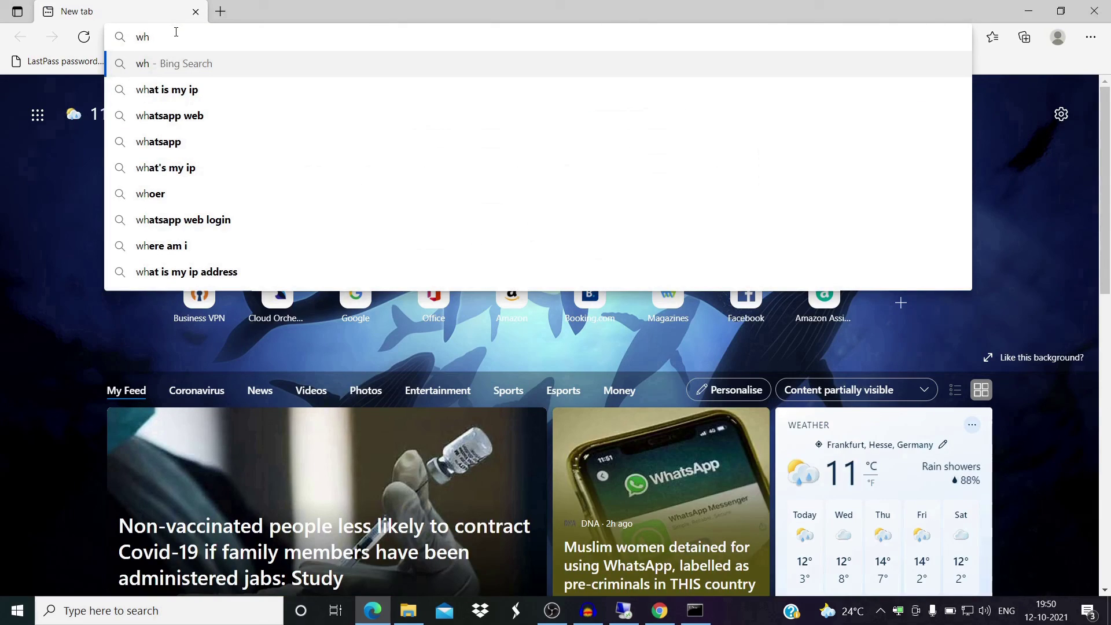
pyautogui.press('Down')
pyautogui.press('Return')
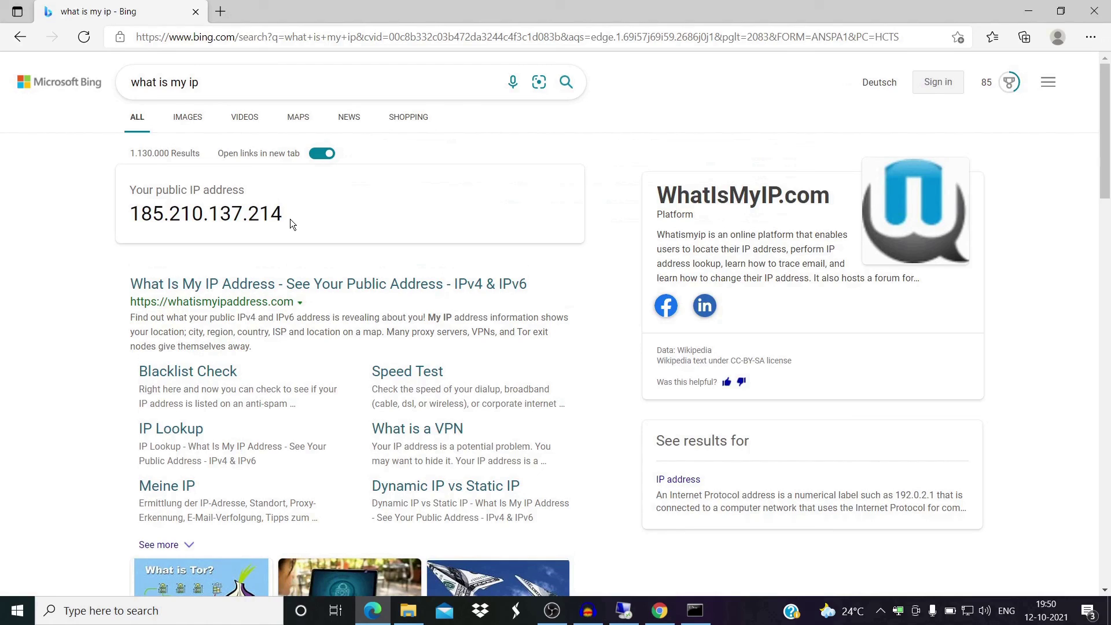
pyautogui.hotkey('alt', 'Tab')
pyautogui.press('Return')
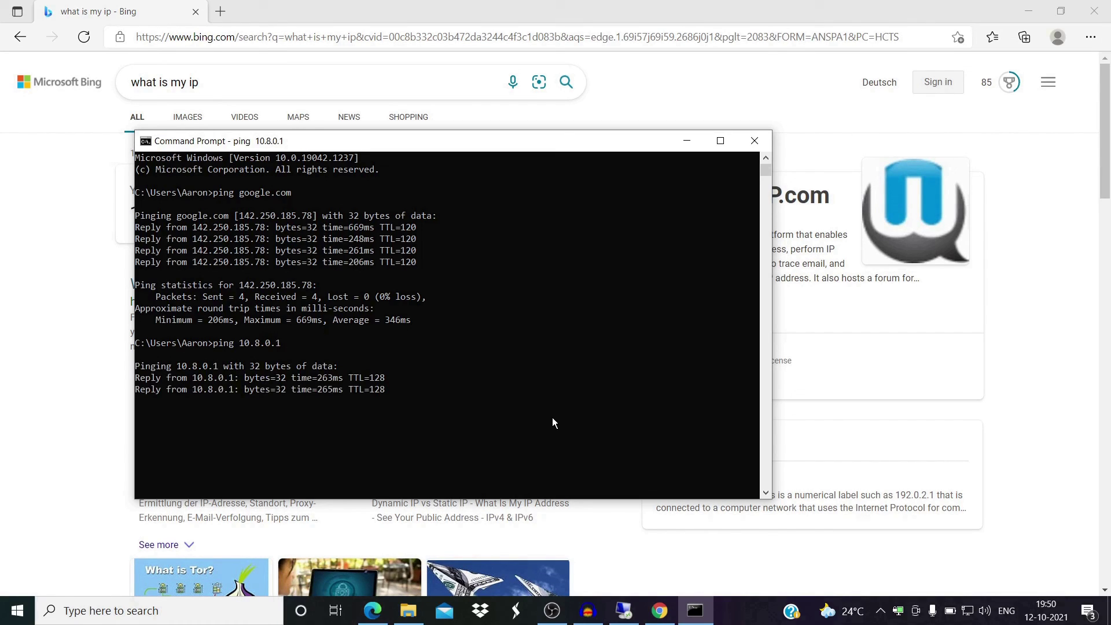